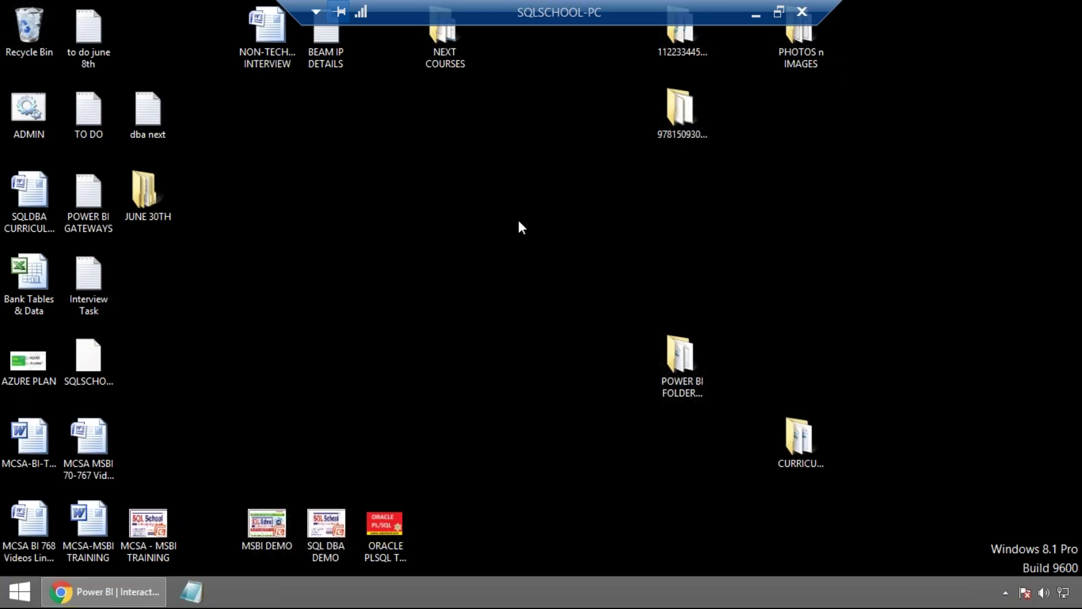
click(123, 598)
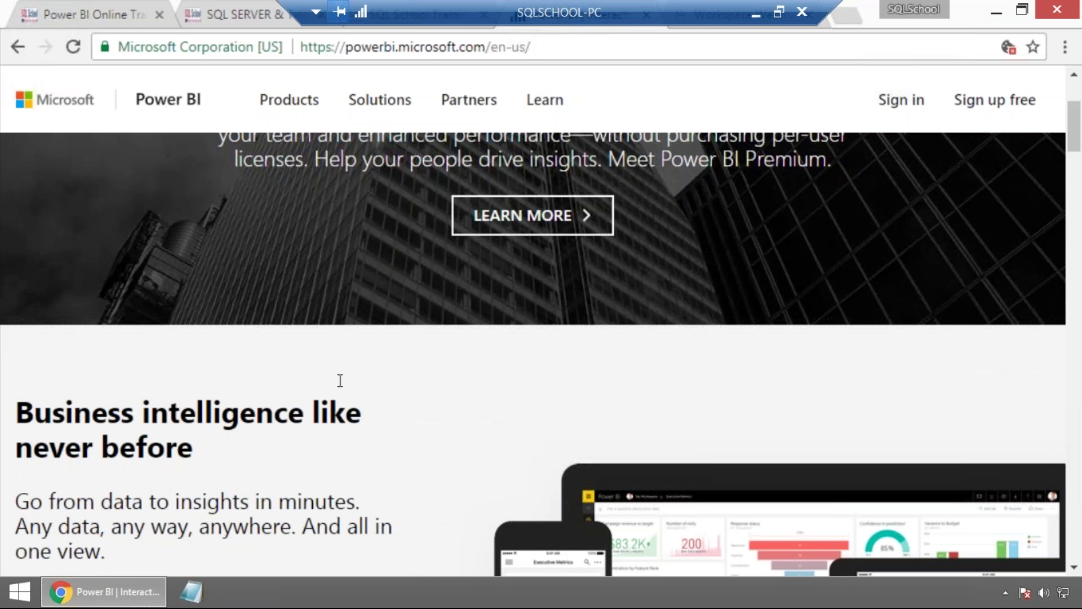
double_click(378, 49)
click(377, 48)
key(ctrl+c)
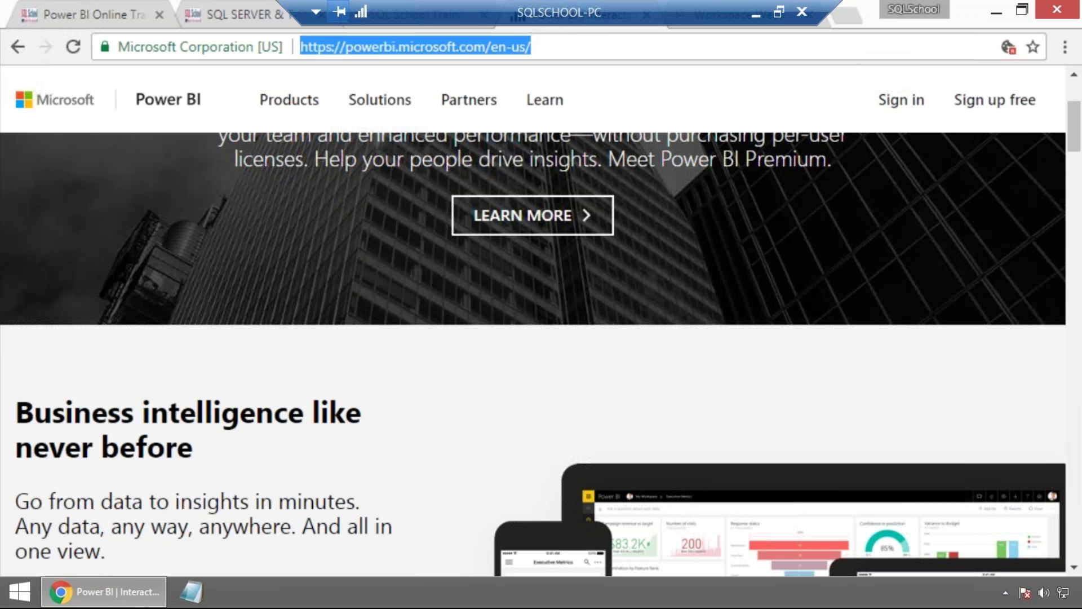
click(192, 601)
key(ctrl+v)
key(Return)
key(Return)
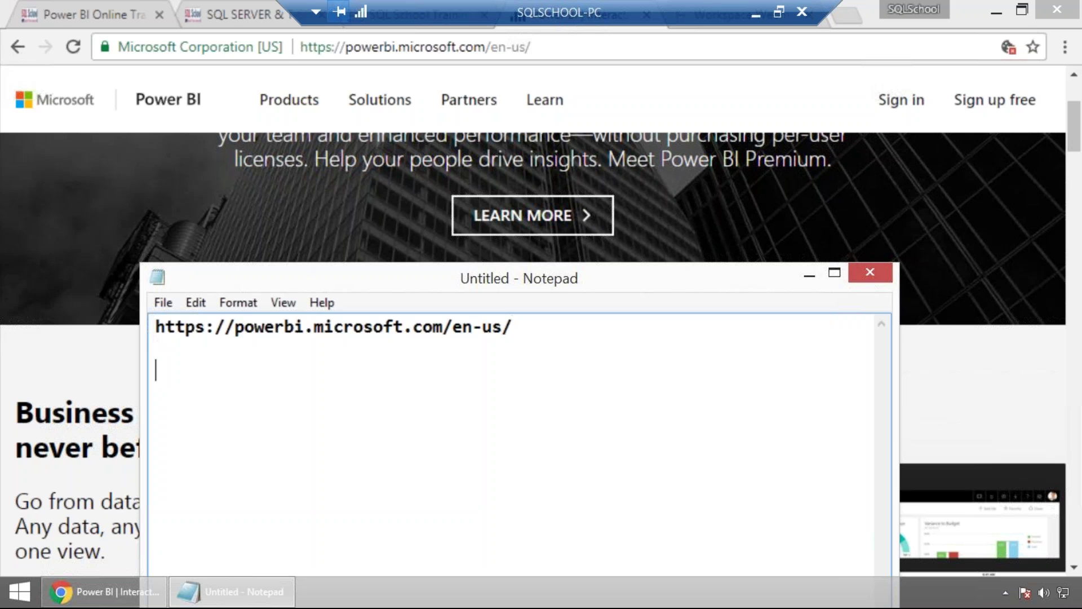
Insert the heading 'HOW TO INSTALL POWER BI?' above the address.
click(158, 323)
text(ho)
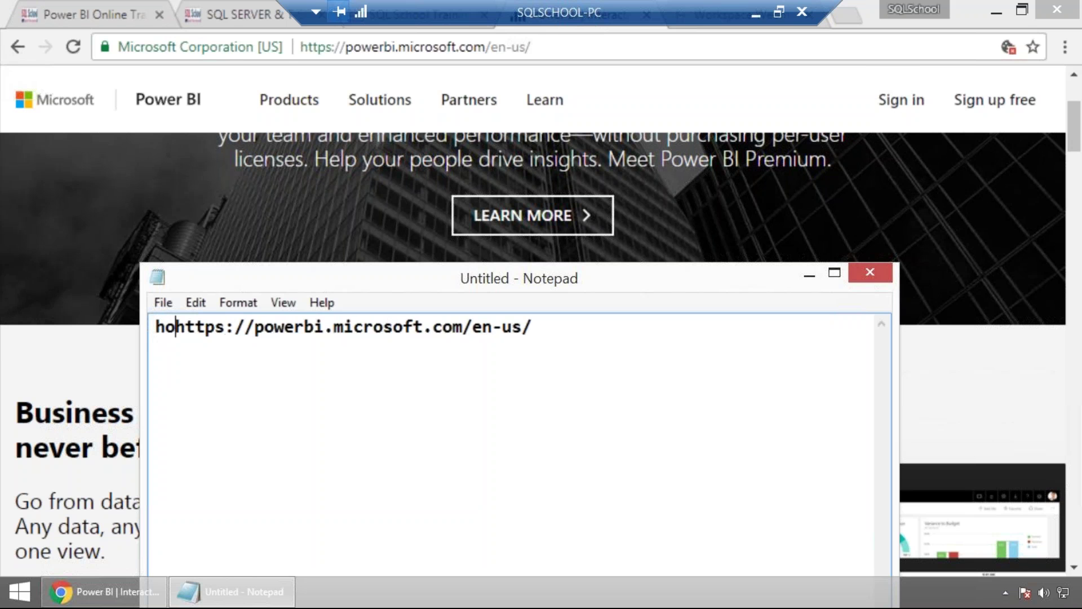
key(BackSpace)
key(BackSpace)
text(HOW TO INSTALL )
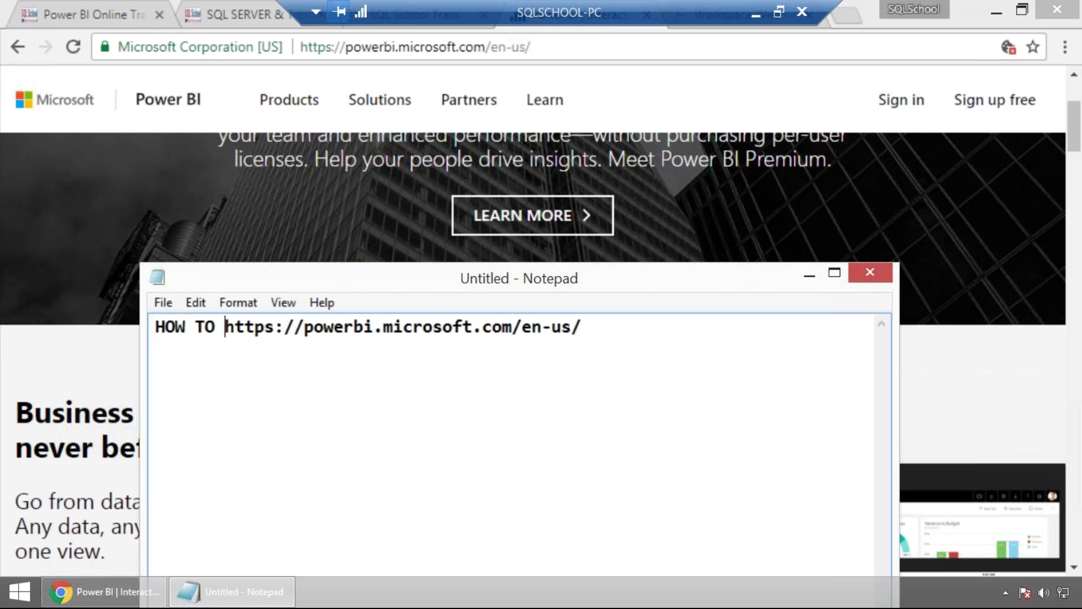
text(POWER BI)
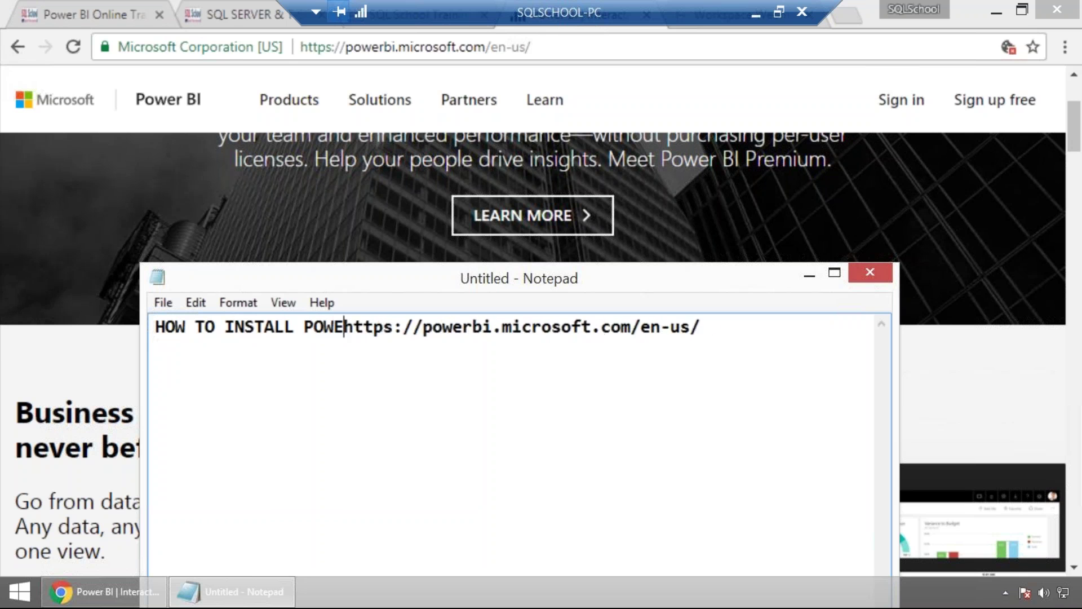
key(BackSpace)
text(?)
key(Return)
key(Return)
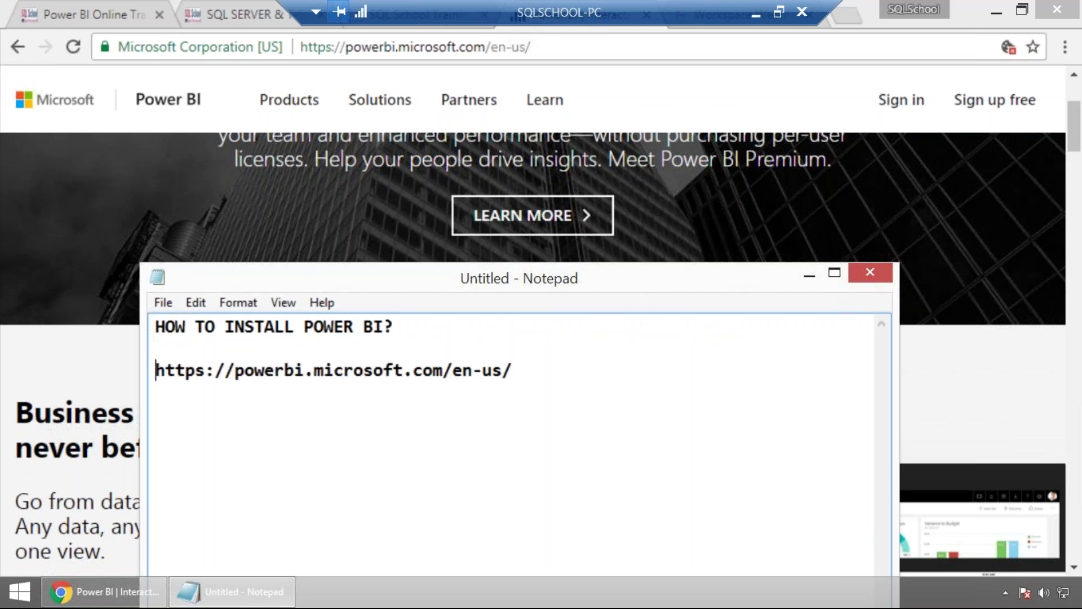
Add the definition 'POWER BI IS A SELF SERVICED BUSINESS INTELLIGENCE COMPONENT USED FOR READ, UNDERSTAND, OPERATE AND REPORT any TYPE OF DATA.'.
click(157, 327)
text(POWER BI )
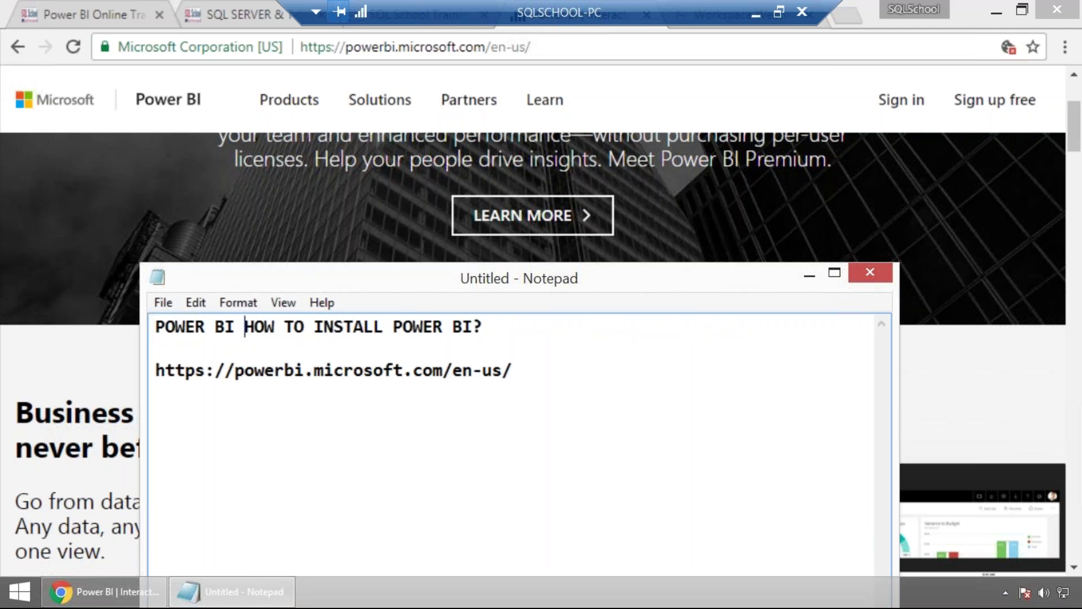
text(IS A SEL)
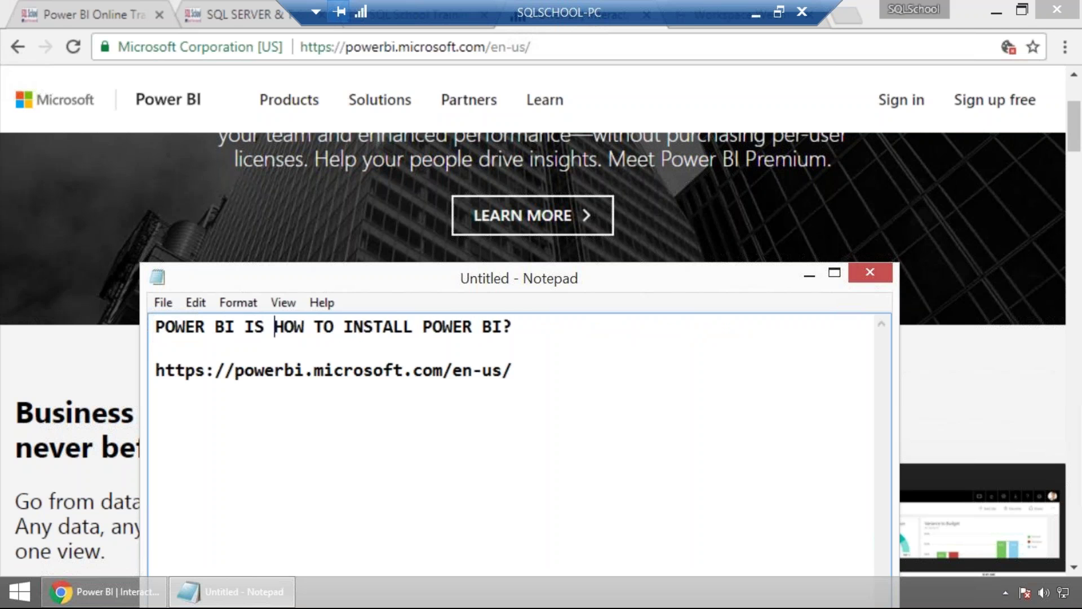
text(F SERVICED )
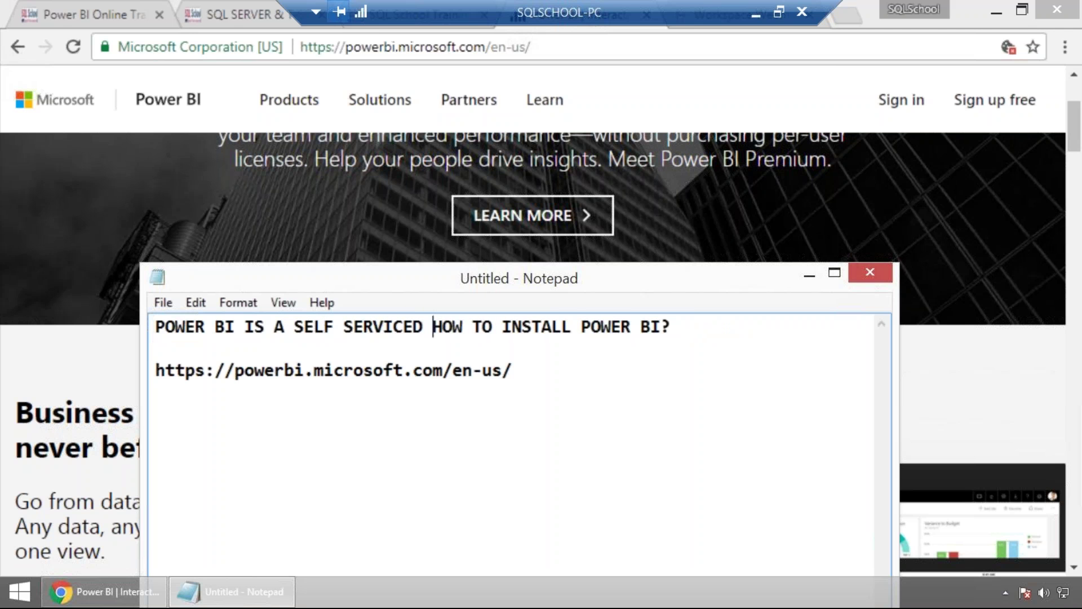
text(BUSINE)
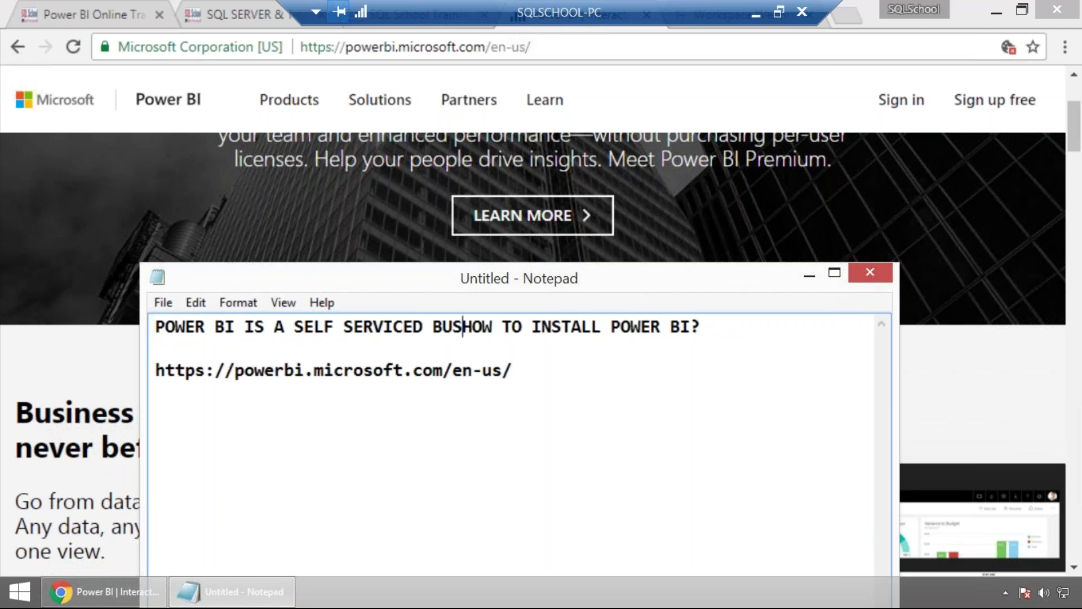
text(SS INTELLIGENCE )
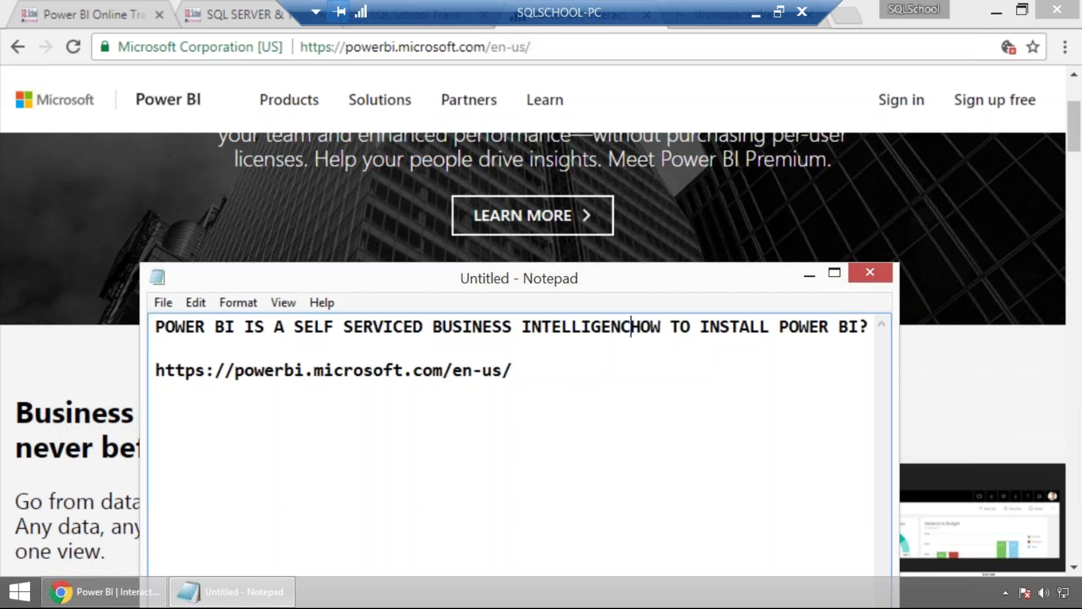
text(COMPONENT)
key(Return)
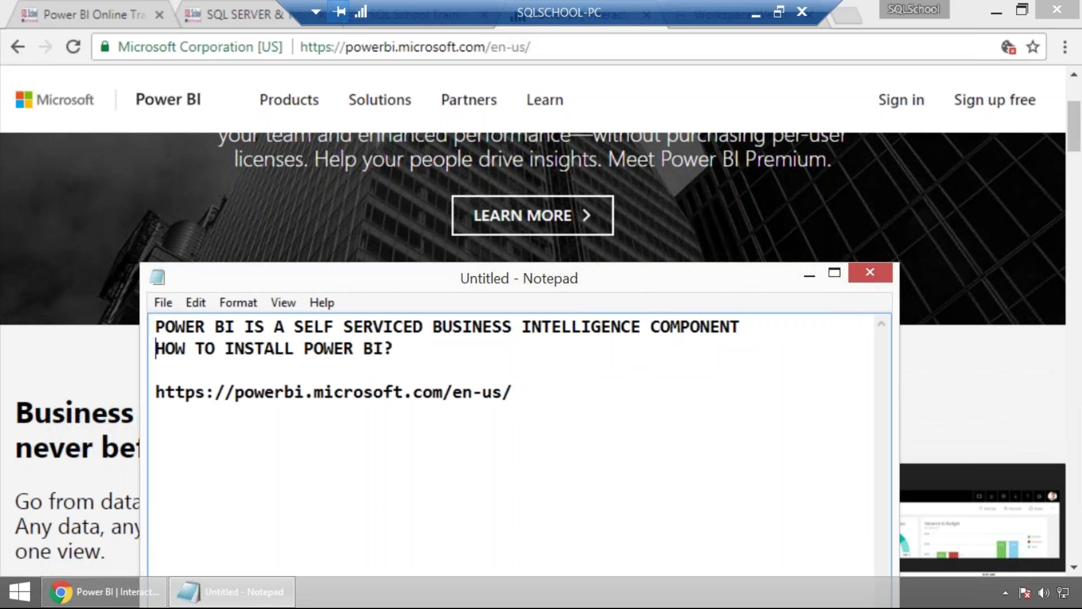
text(USED FOR )
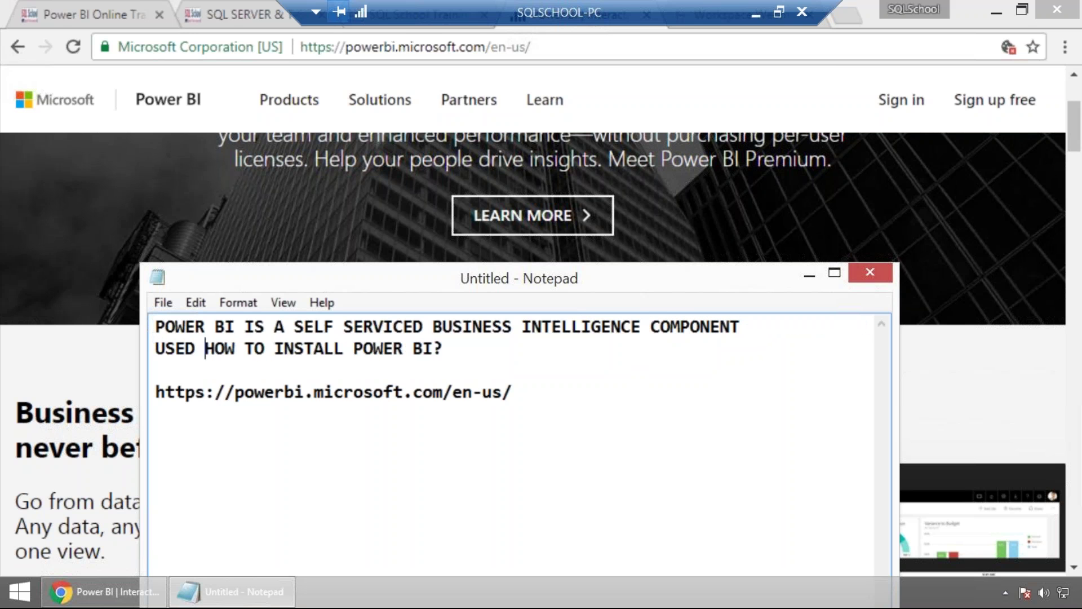
text(READ, )
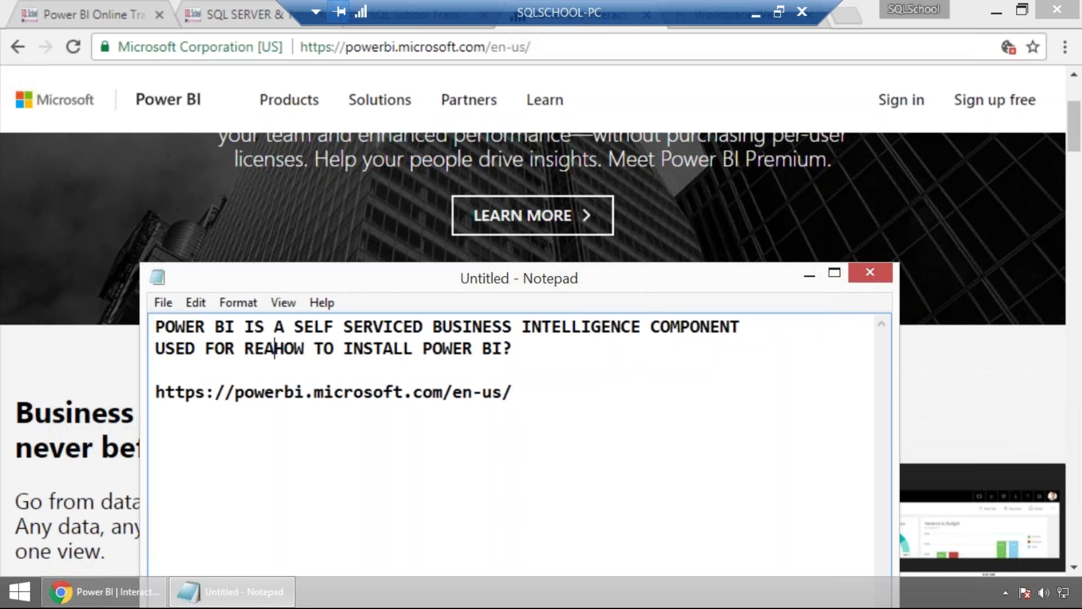
text(UNDERSTNA)
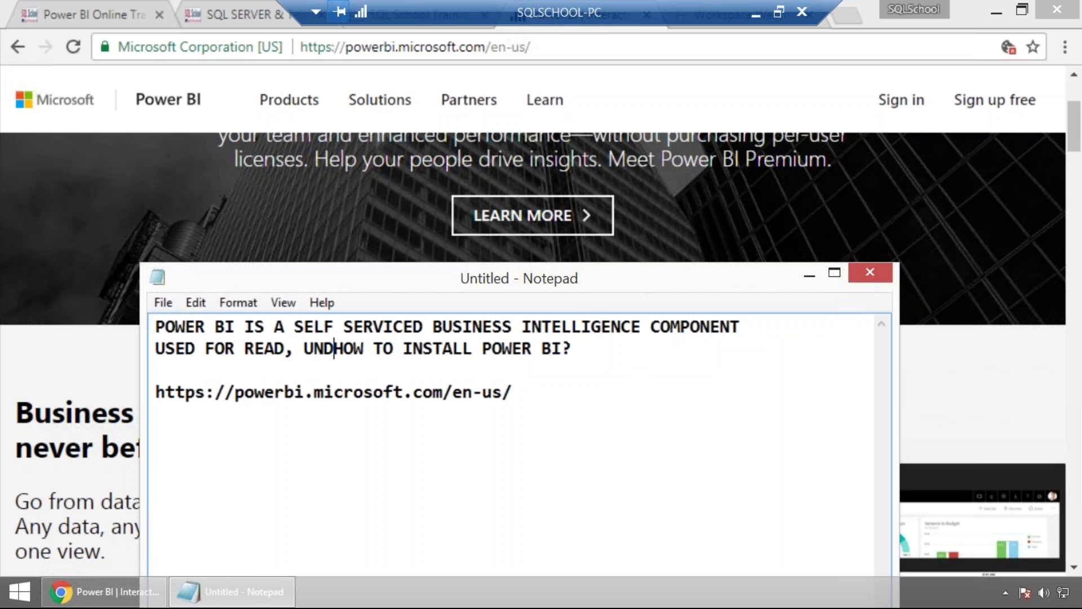
key(BackSpace)
key(BackSpace)
text(AND, OPERATE )
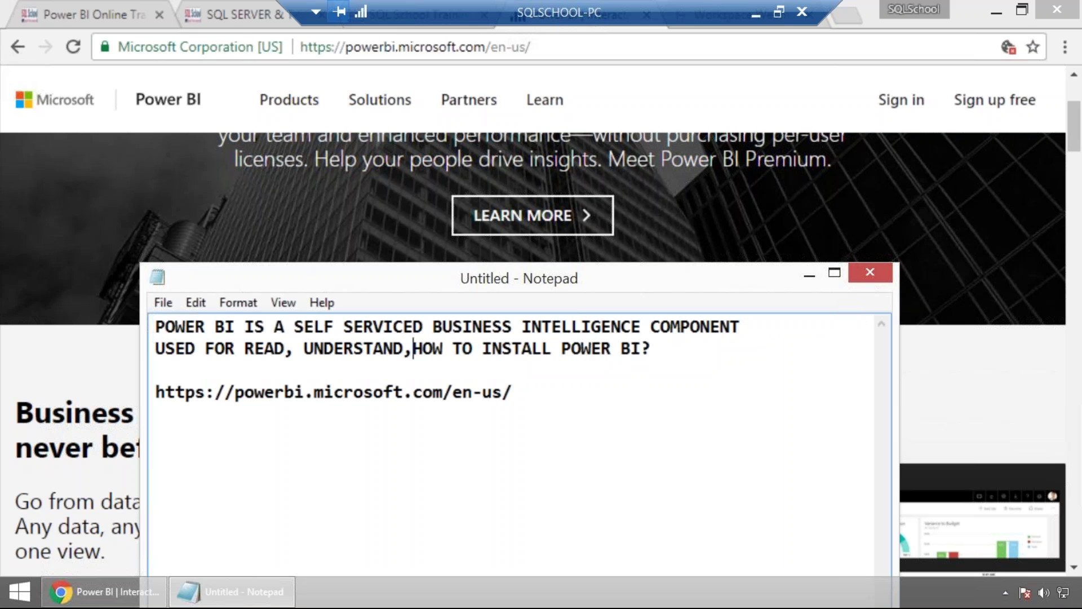
text(AND REPORT ANY)
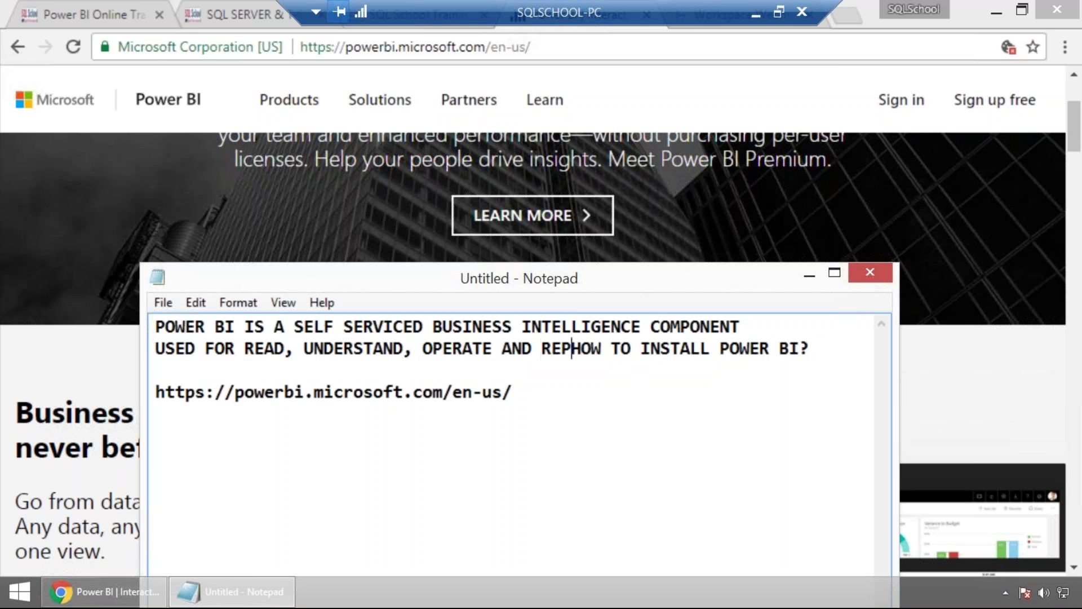
key(BackSpace)
key(BackSpace)
key(BackSpace)
key(BackSpace)
text(any)
key(Return)
key(Return)
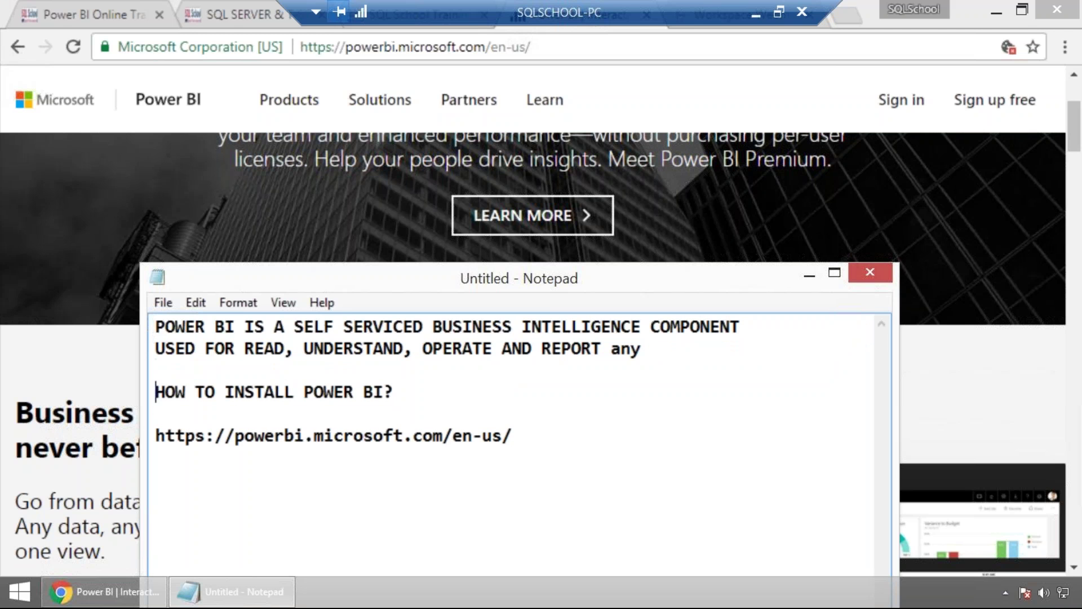
click(660, 344)
text(TYPE OF DATA.)
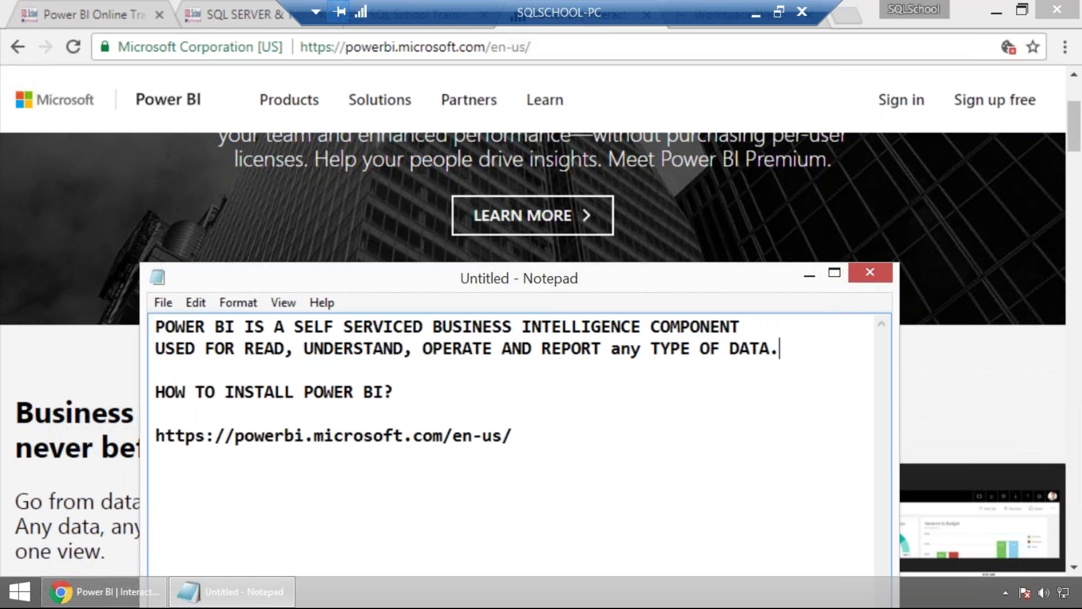
Add 'POWER BI IS A SUITE OF TOOLS AND TECHNIQUES TO ENSURE SEAMLESS, ACCURATE, EYE-CATCHY REPORTS...'.
key(Return)
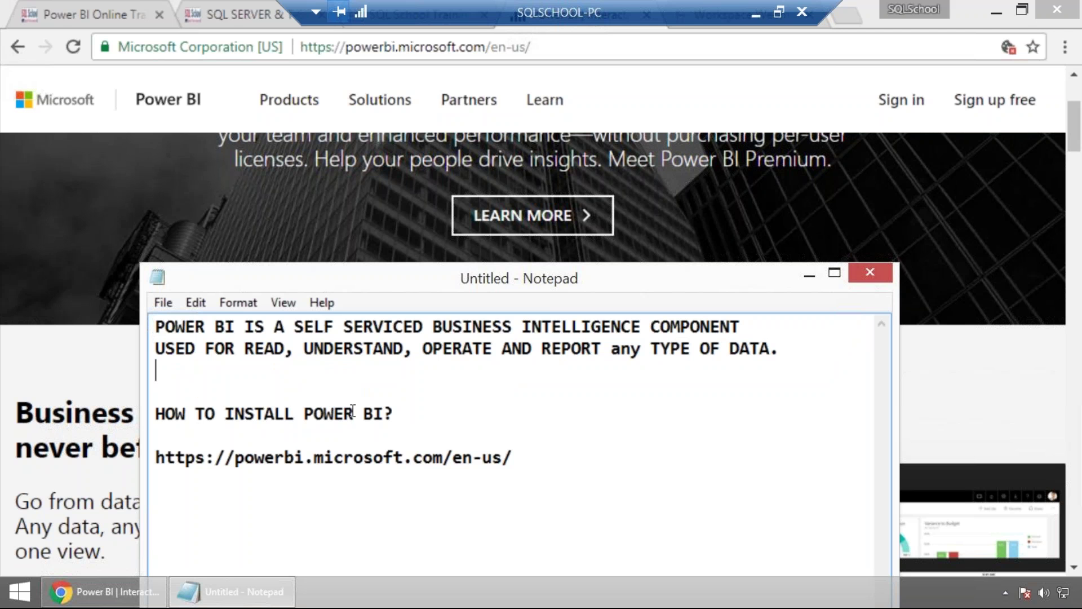
key(Return)
text(POWER BI )
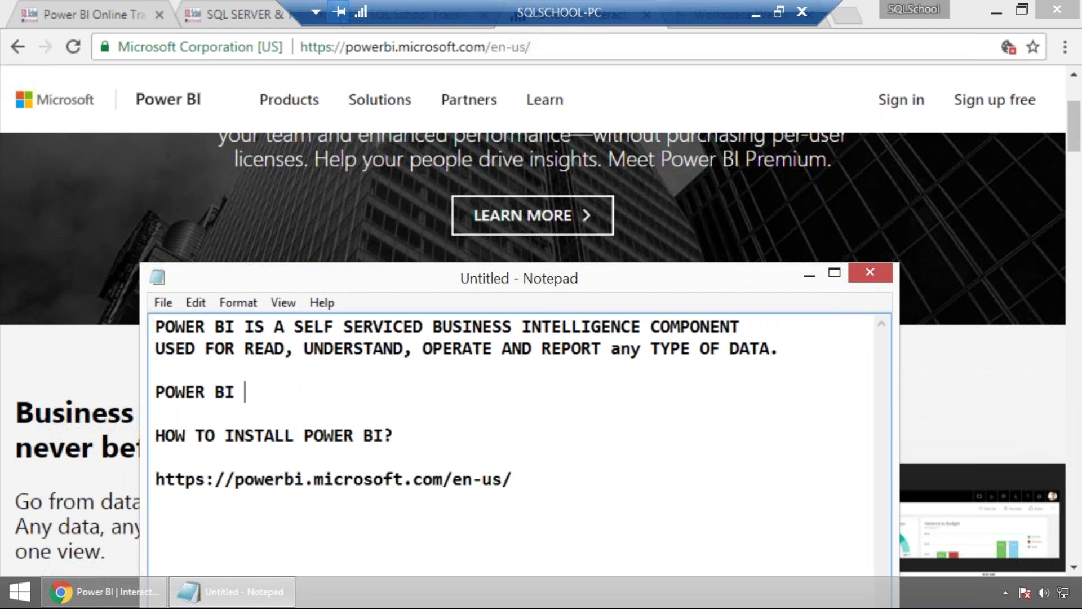
text(IS A SUITE )
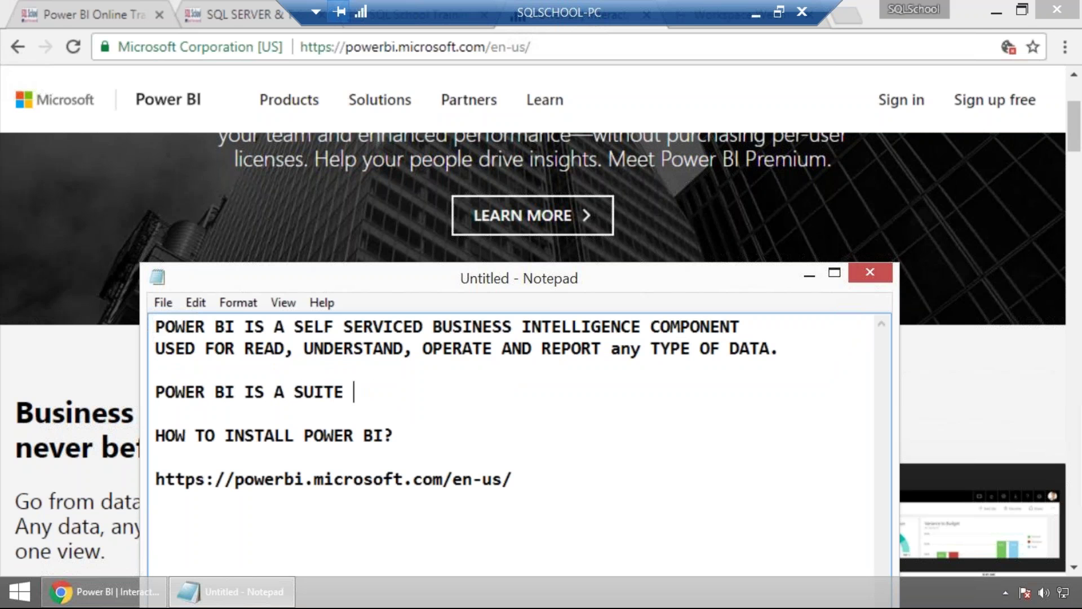
text(OF TOOLS AND TEC)
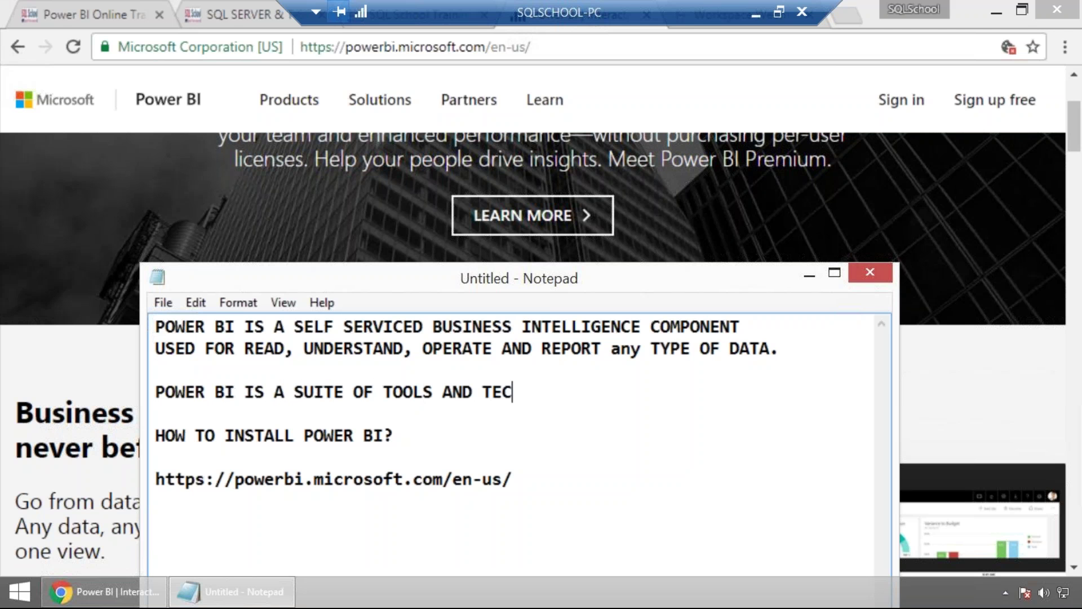
text(HNIQUEIE)
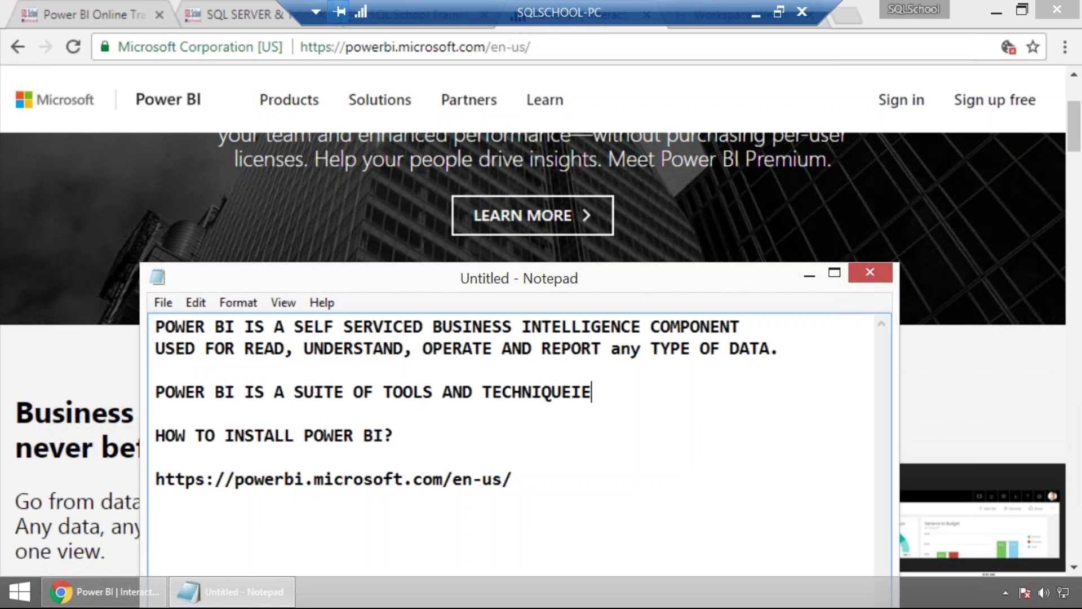
key(BackSpace)
key(BackSpace)
text(S TO ENSURE )
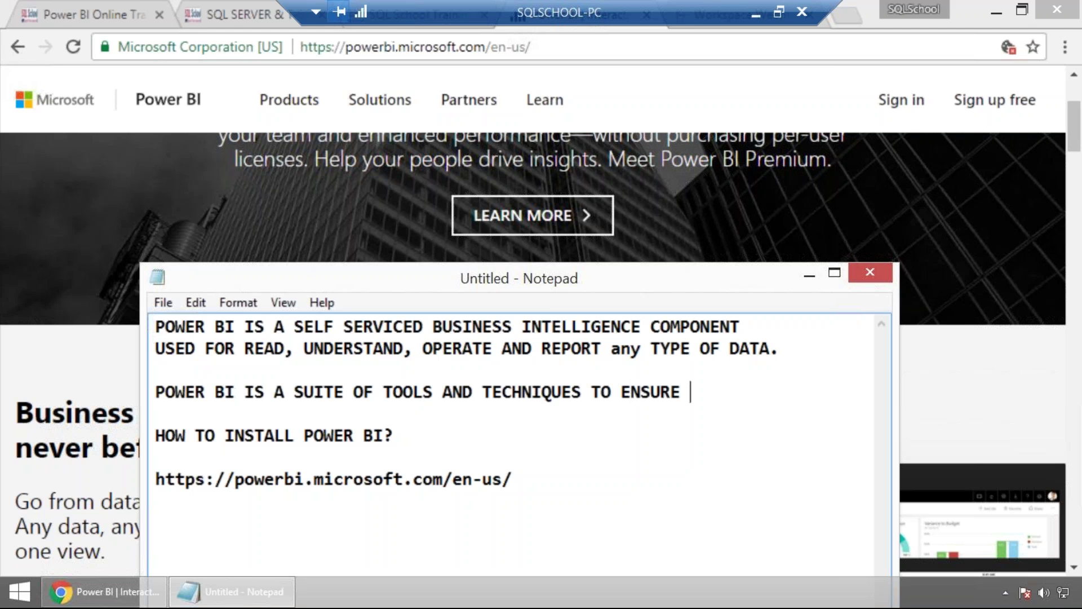
text(SEAMLE)
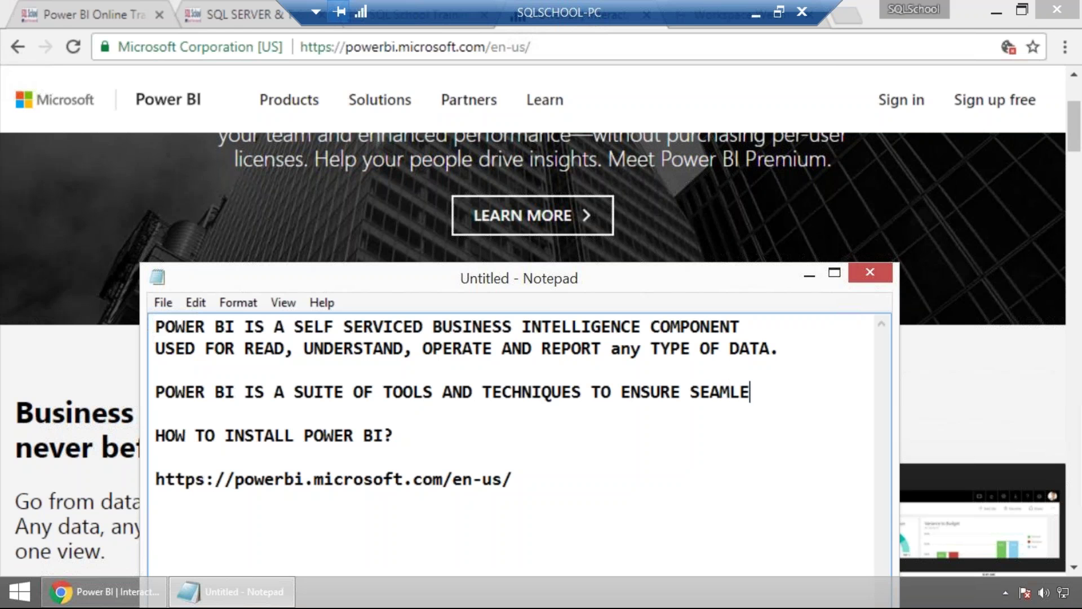
text(SS,)
key(Return)
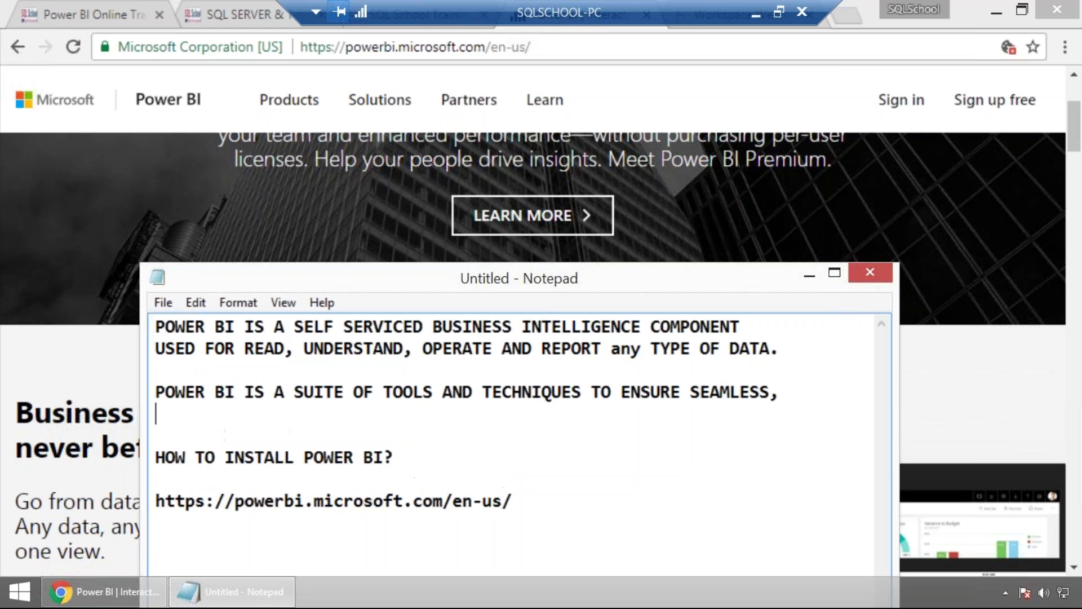
text(ACCURATE, E)
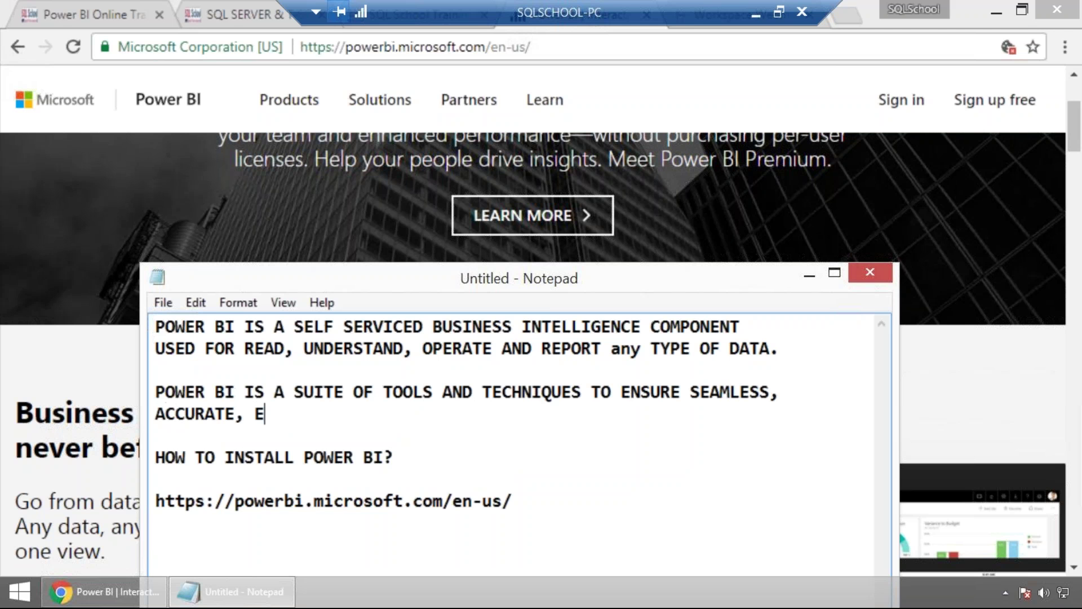
text(YE-CATCHY)
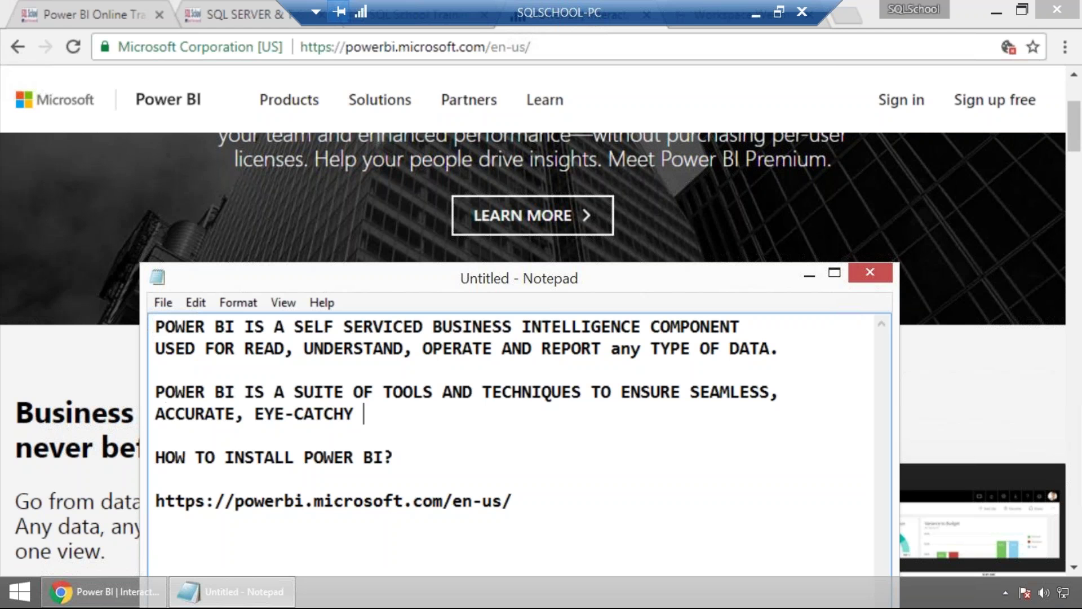
text(REPORT)
key(BackSpace)
text(S FOR END USERS)
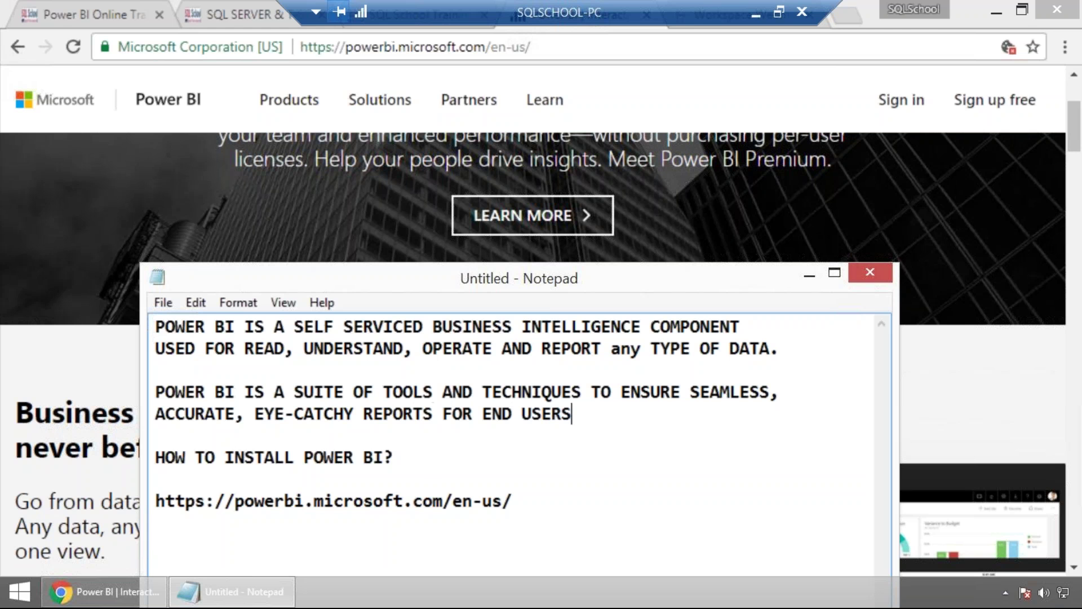
text( / STAKE HOLD)
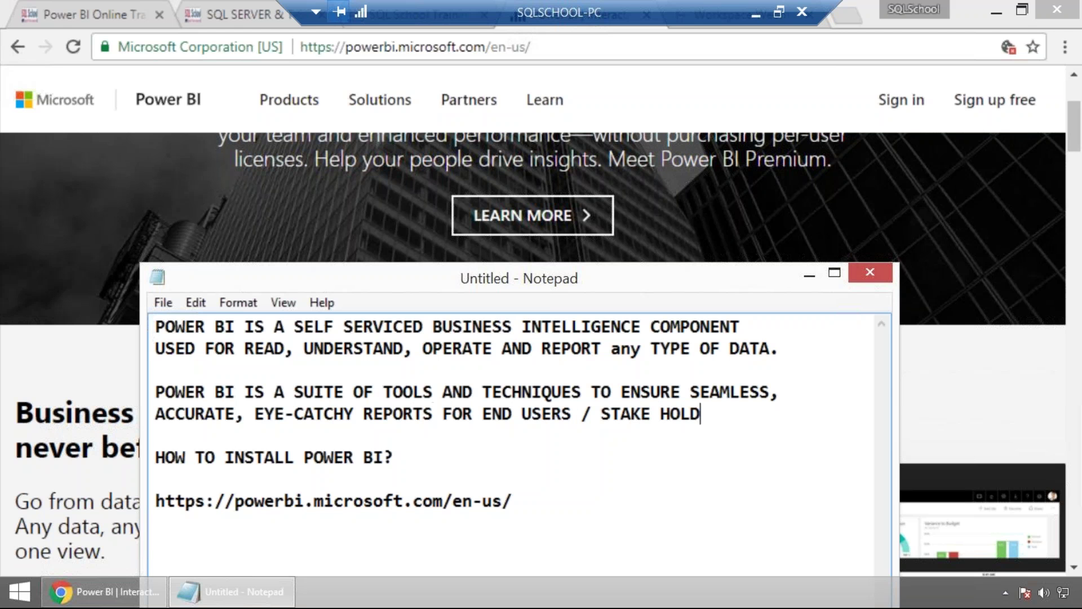
text(ERS.)
Start an indented list with 'LIVE DATA REPORTING' and 'HISTORICAL DATA REPORTING, ANALYSIS'.
key(Return)
key(Return)
key(Tab)
key(Tab)
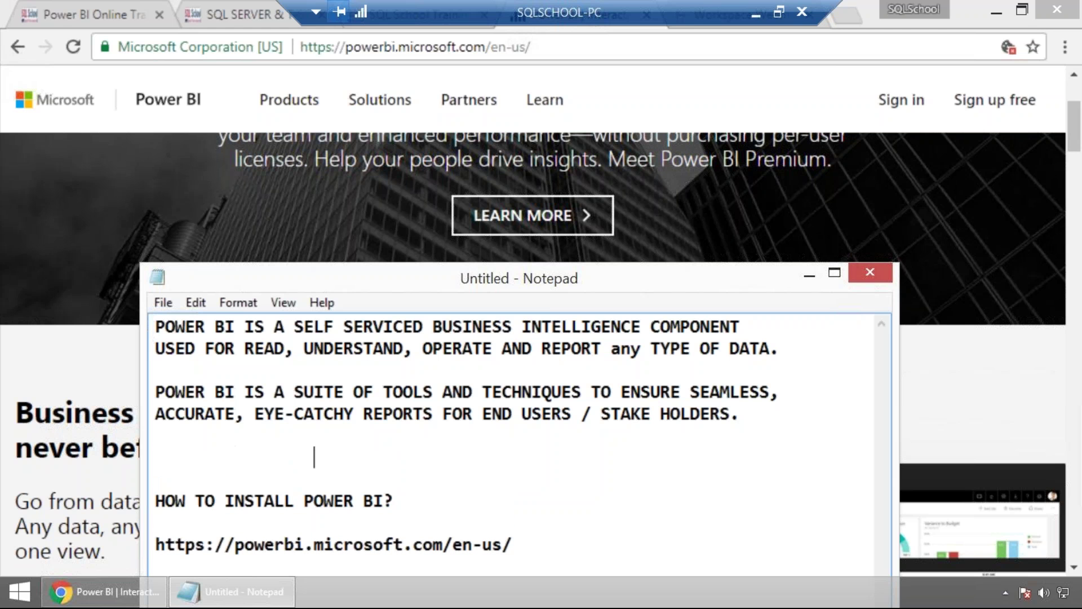
text(LIVE DATA )
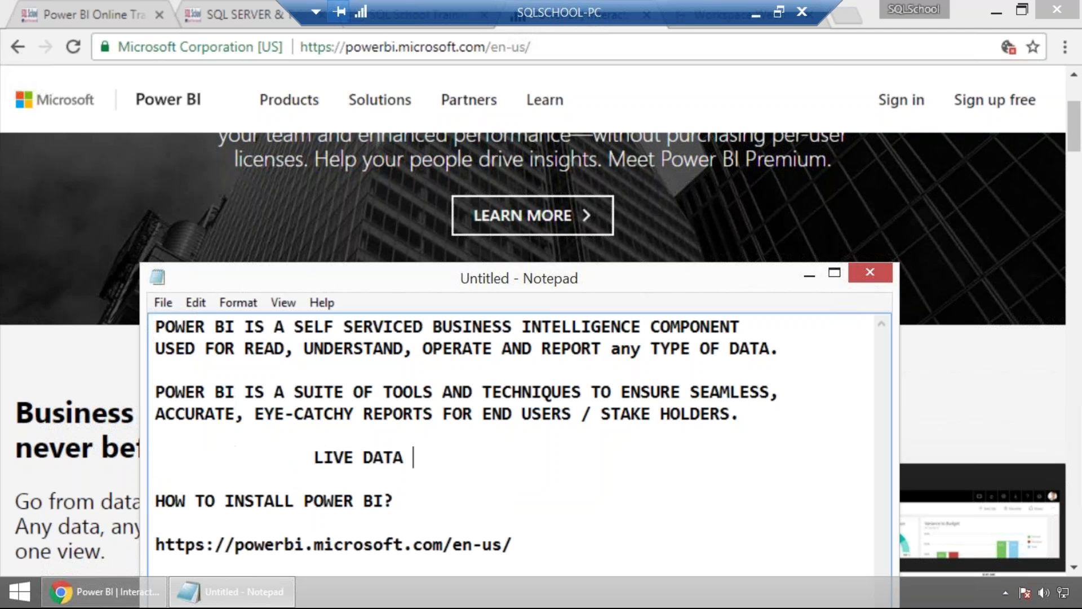
text(REPORTING)
key(Return)
key(Tab)
Add list items 'PREDECITVE ANALYSIS AND FORECASTS' and 'GEOGRAPHICAL REPORTING OPTIONS'.
key(Tab)
text(HISTPRIC)
key(BackSpace)
key(BackSpace)
key(BackSpace)
key(BackSpace)
key(BackSpace)
text(TORICAL DATA RPEORTING)
key(BackSpace)
key(BackSpace)
key(BackSpace)
key(BackSpace)
key(BackSpace)
key(BackSpace)
key(BackSpace)
key(BackSpace)
text(EPORTING, ANALYSIS)
key(Return)
key(Tab)
key(Tab)
text(PREDECITVE AN)
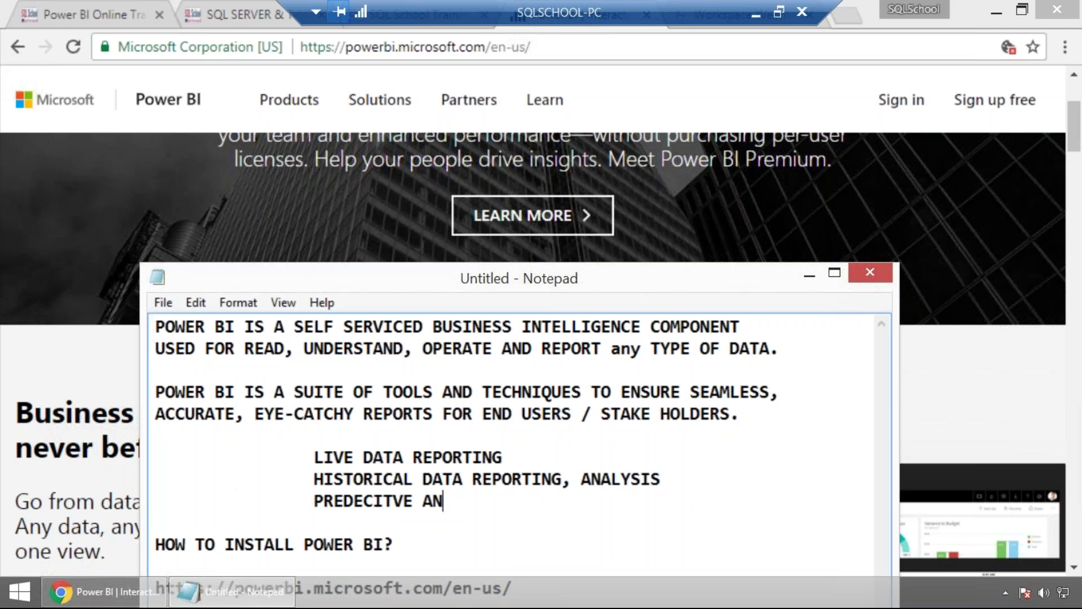
text(ALYSIS AND FORECASTS)
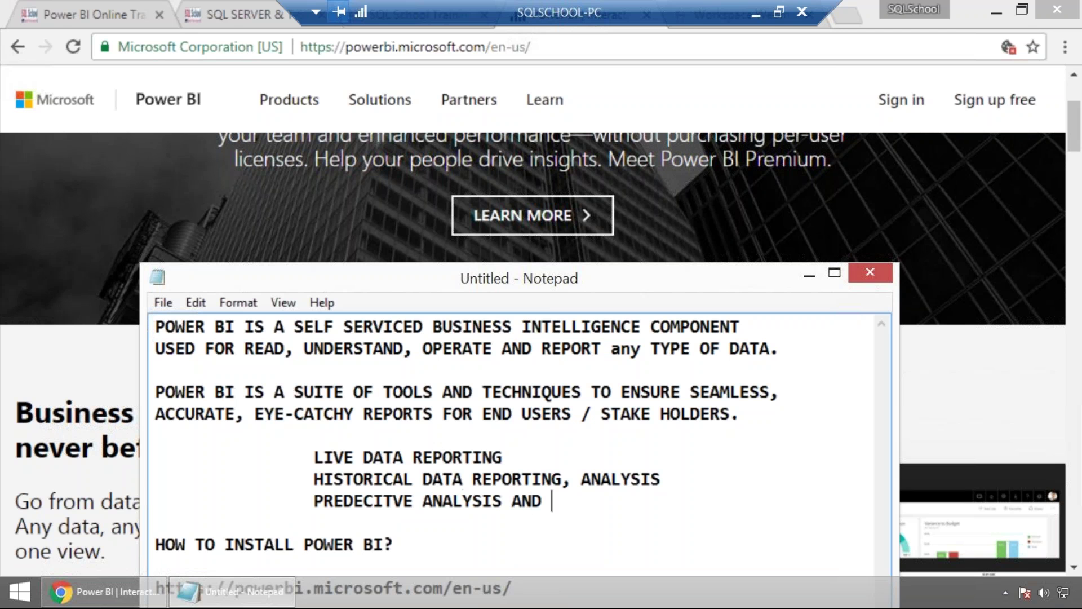
key(Return)
key(Tab)
key(Tab)
key(Tab)
key(BackSpace)
text(G)
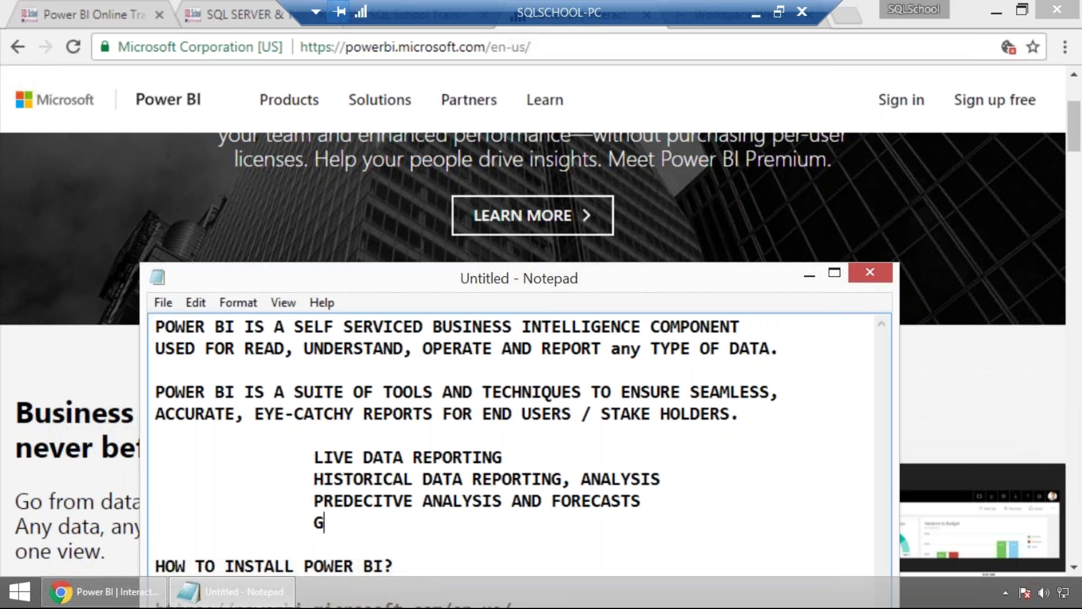
text(EOGRAPHICAL)
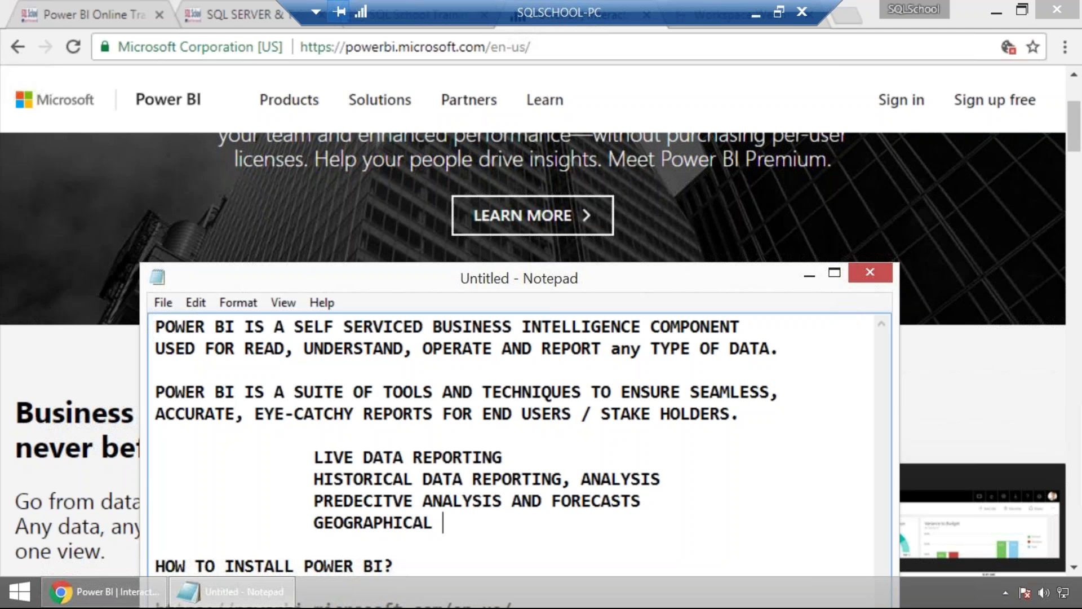
text(REPORTING OPTIONS)
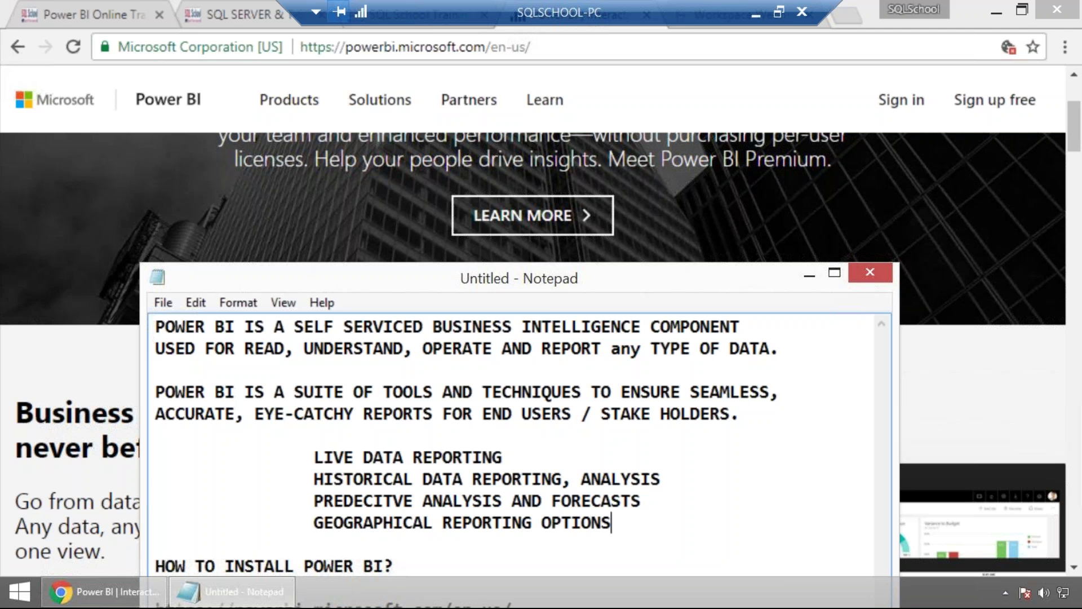
Save the notes to the Desktop as 'POWER BI DEMO NOTES'.
drag(290, 277, 324, 144)
click(401, 298)
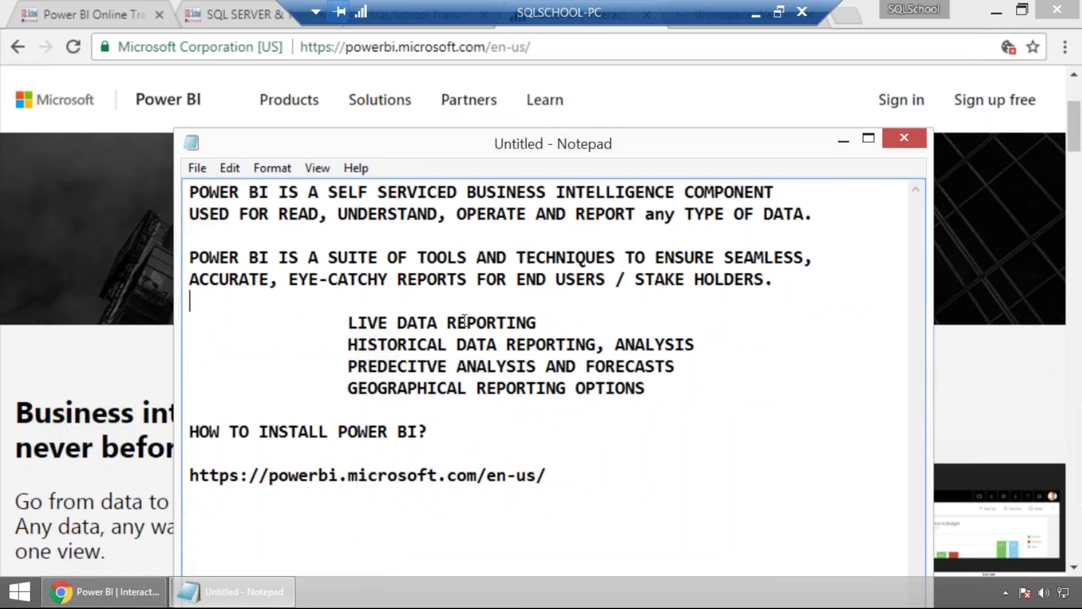
click(197, 167)
click(225, 254)
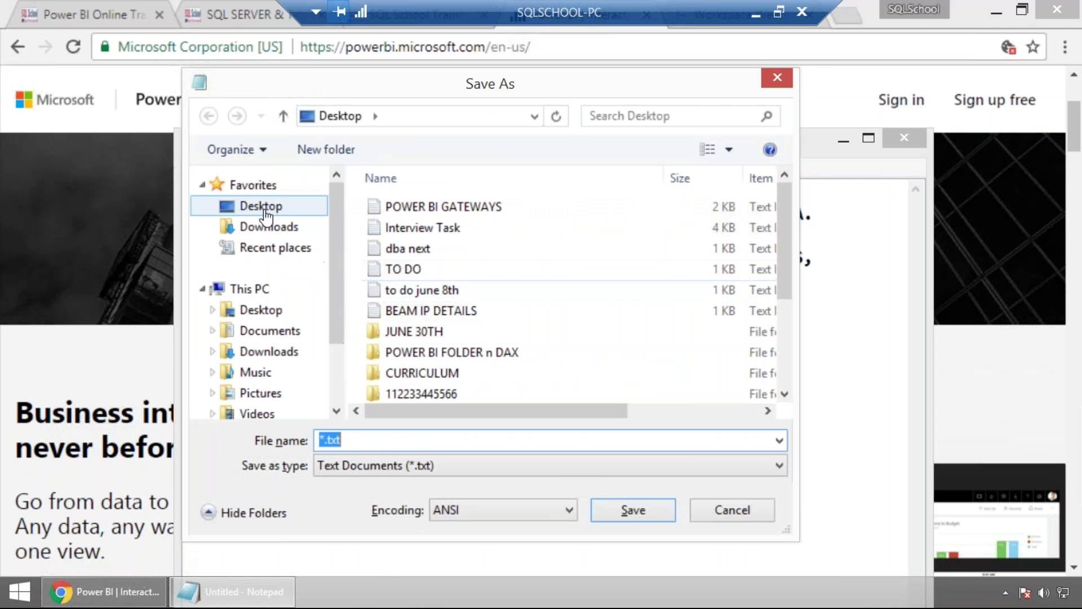
click(266, 212)
click(340, 444)
text(POWER BI DEMO )
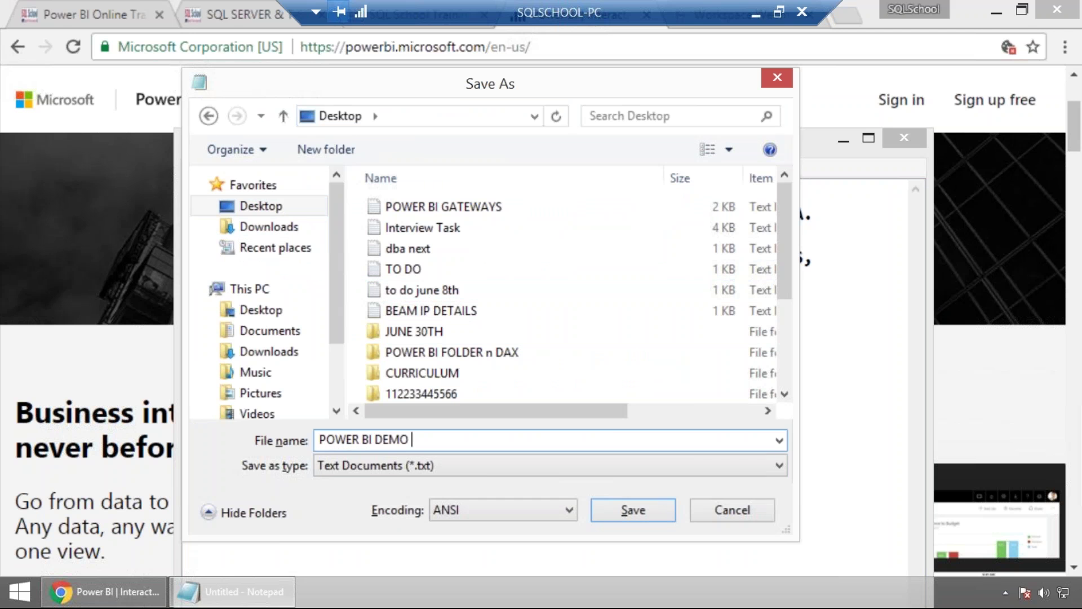
text(NOTES)
key(Return)
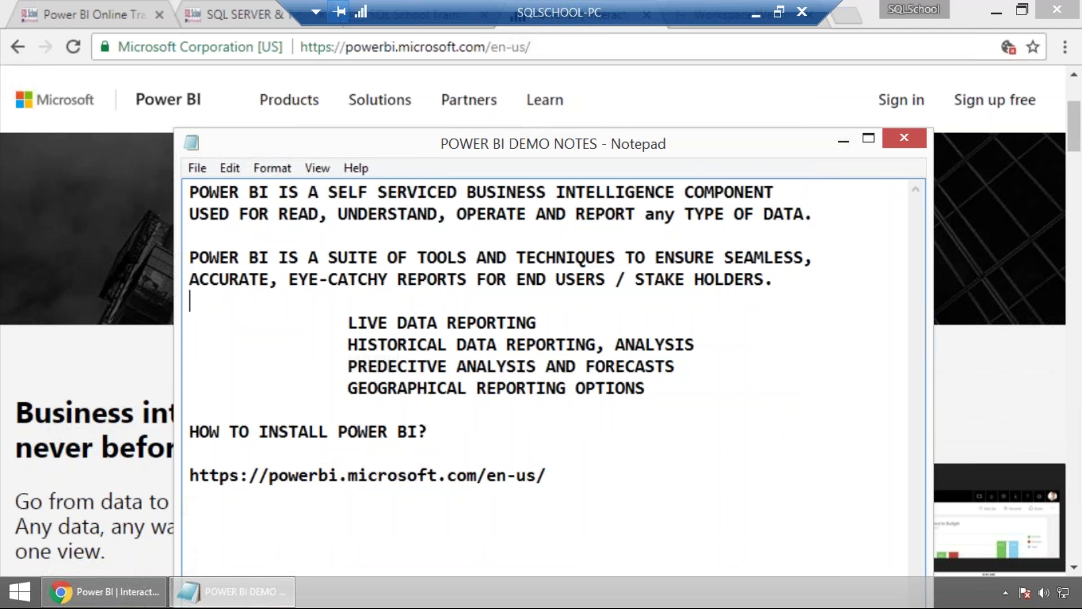
Insert the heading 'HOW TO DESIGN POWER BI REPORTS?' above the install heading.
click(460, 411)
key(Return)
text(HOW)
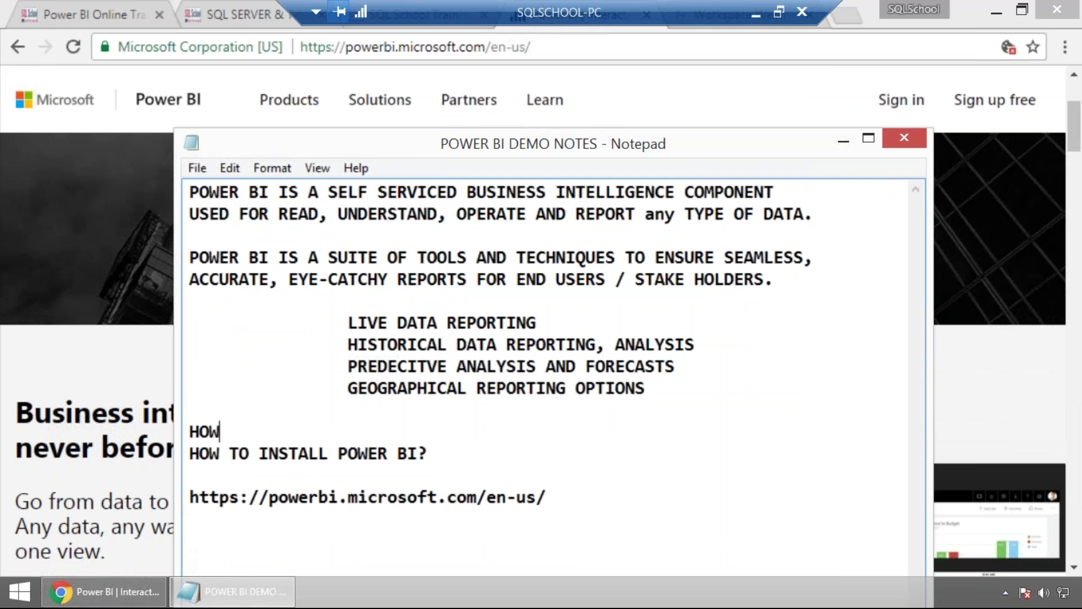
text( TO DESI)
key(BackSpace)
text(SING POWER BI D)
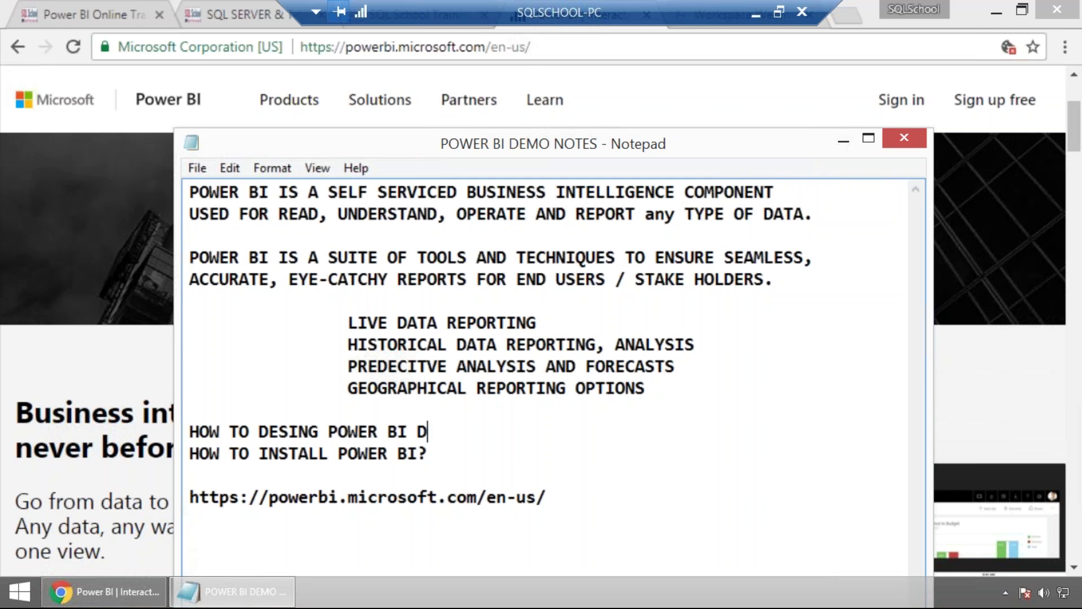
key(BackSpace)
text(REPORTS?)
key(Return)
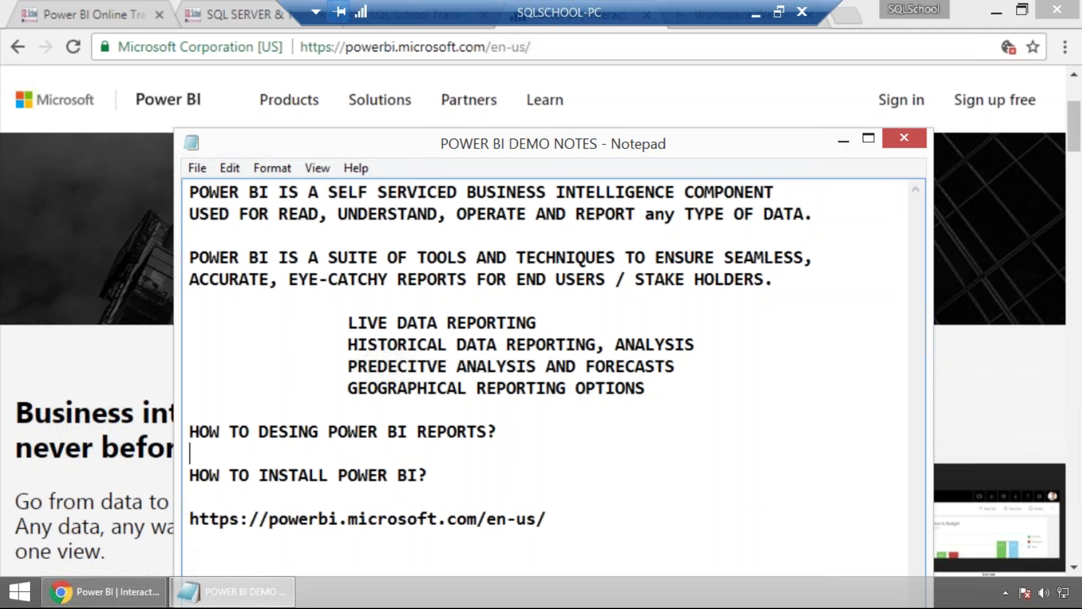
double_click(292, 433)
text(DESIGN)
Add 'OPTION 1: BY INSTALLING AND USING POWER BI DESKTOP APPLICATION.'.
click(269, 453)
text(OPTION 1: )
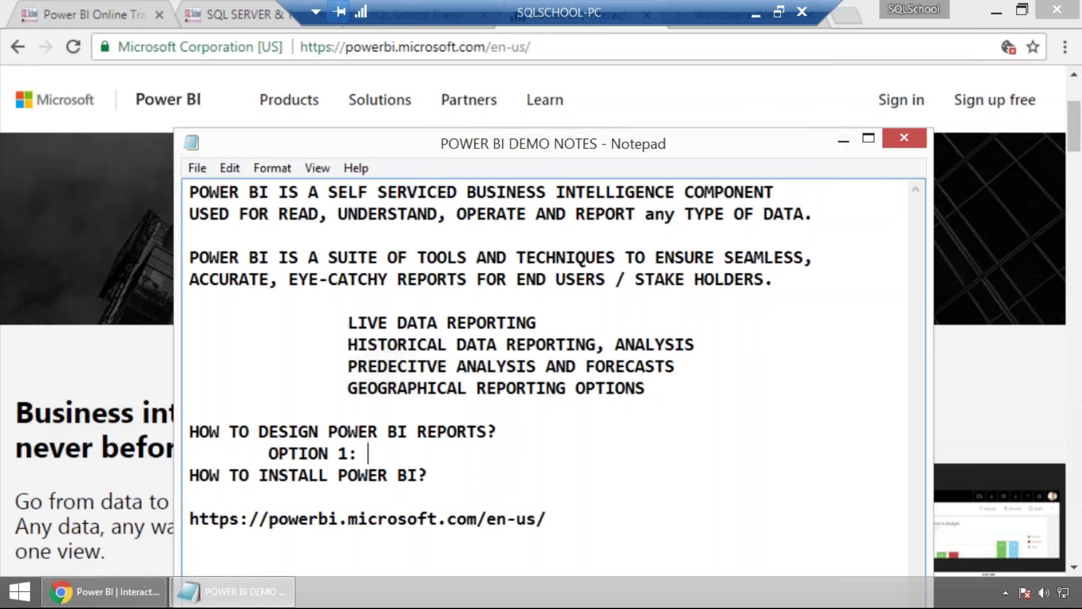
text(BY INSTALLAING AND)
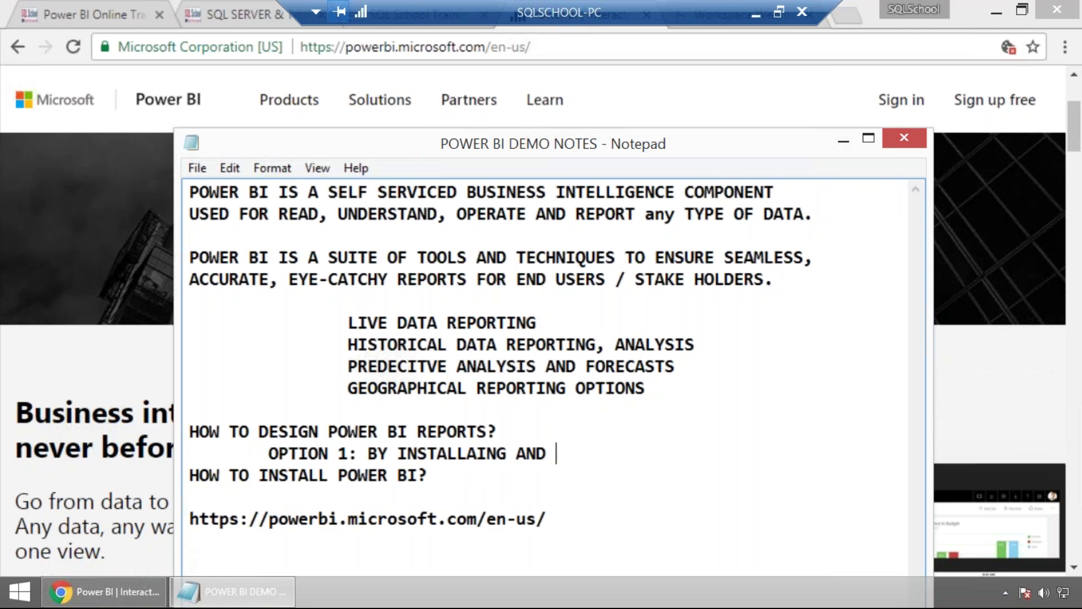
key(BackSpace)
key(BackSpace)
key(BackSpace)
key(BackSpace)
key(BackSpace)
key(BackSpace)
key(BackSpace)
key(BackSpace)
key(BackSpace)
text(ING AND USING)
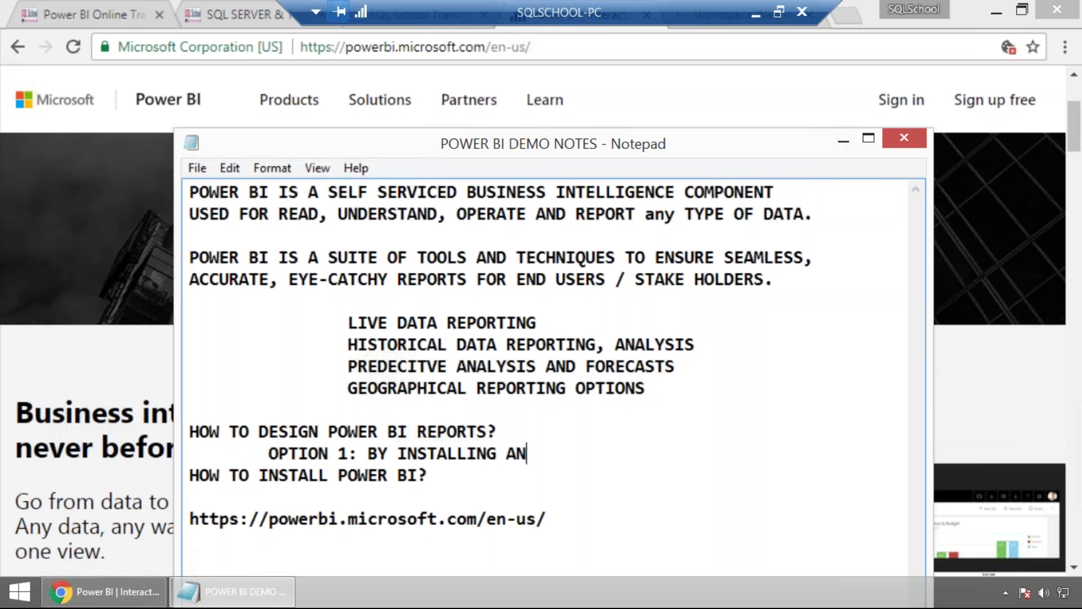
text(R)
key(BackSpace)
key(BackSpace)
key(BackSpace)
key(BackSpace)
key(BackSpace)
text(POWER BI)
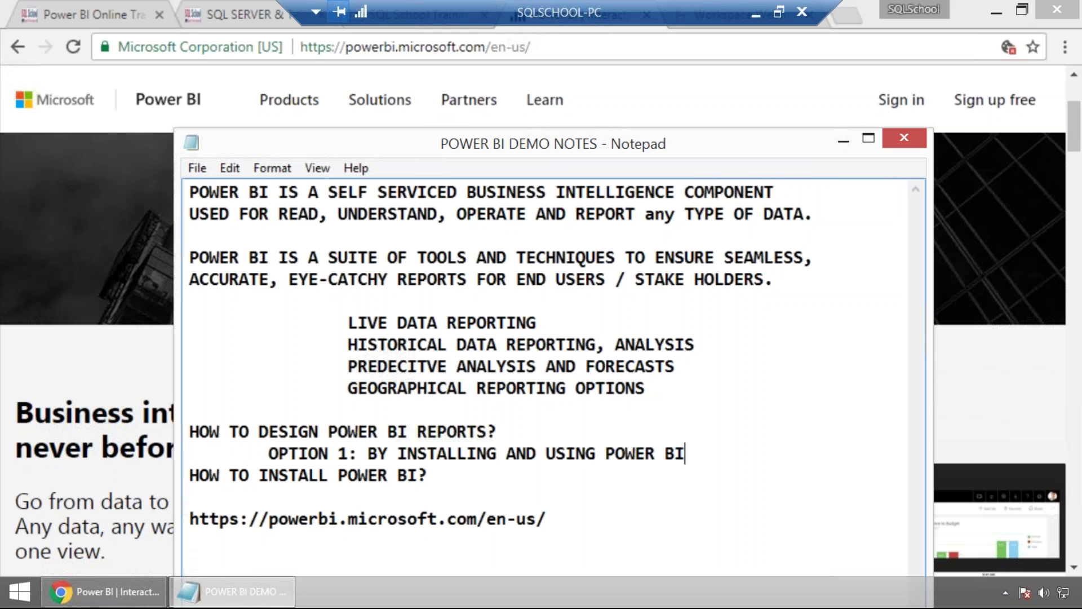
text( DDESKTOP)
key(BackSpace)
key(BackSpace)
key(BackSpace)
key(BackSpace)
key(BackSpace)
key(BackSpace)
key(BackSpace)
text(ESKTOP )
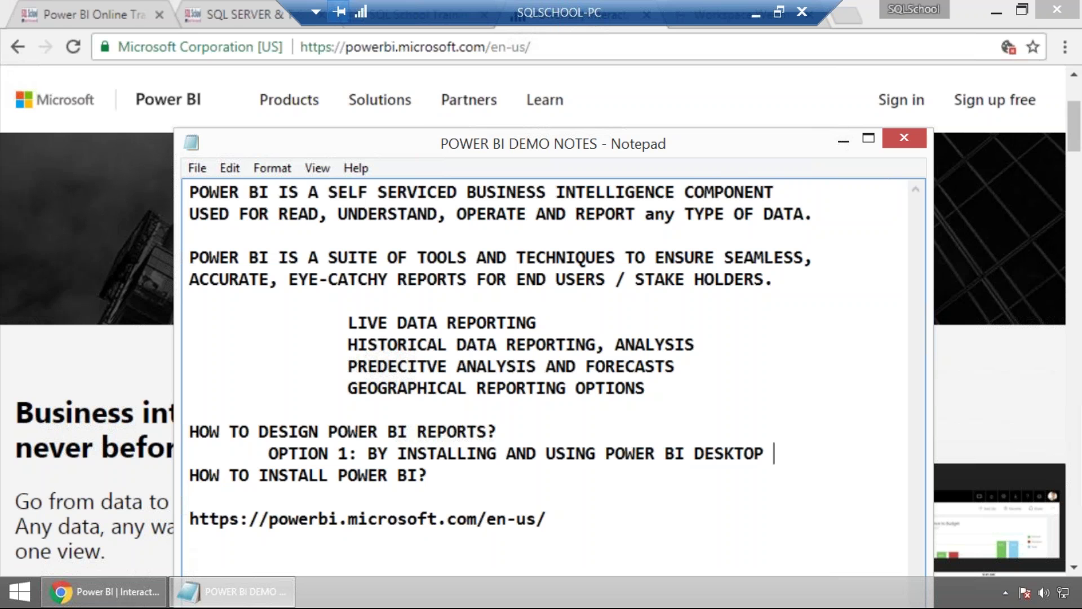
text(APPLICATION.)
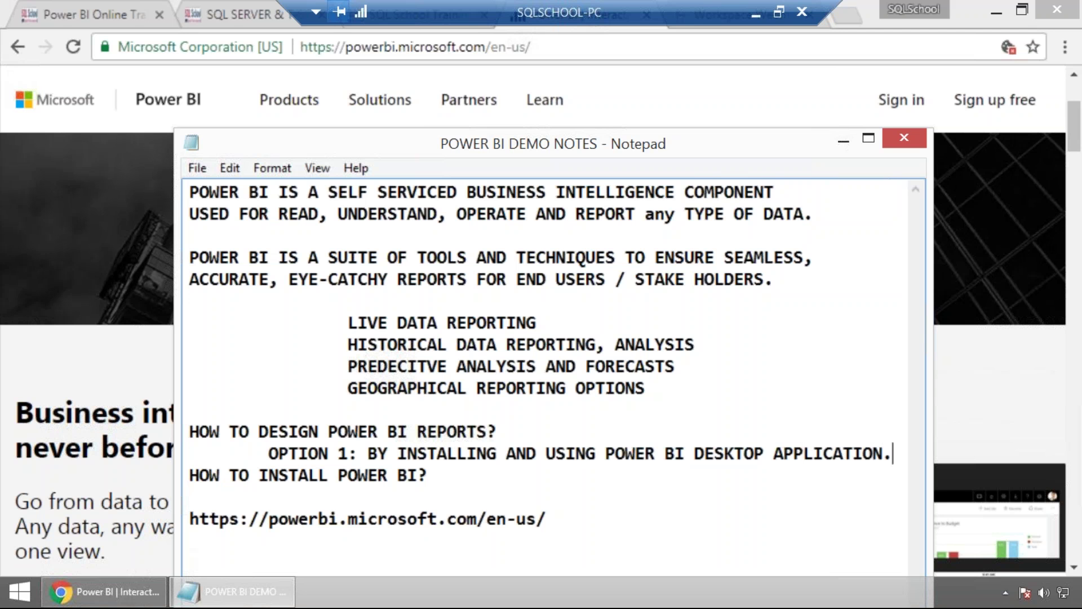
Add an indented 'OPTION 2: BY CREATING A CLOUD ACCOUNT WITH MICROSOFT POWER BI.'.
key(Return)
key(Tab)
text(OP)
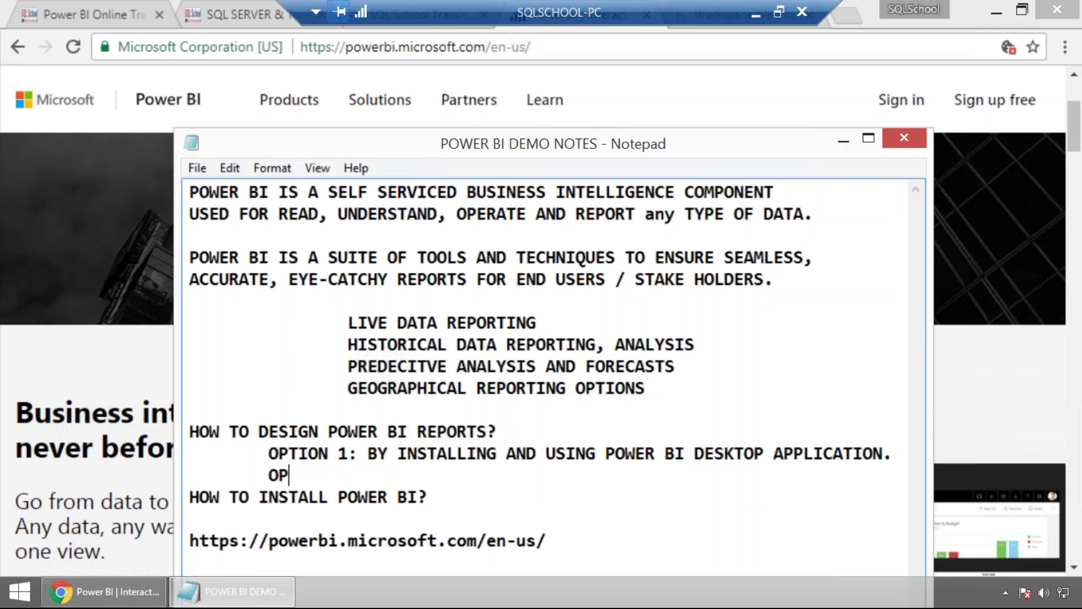
text(TION 2: BY )
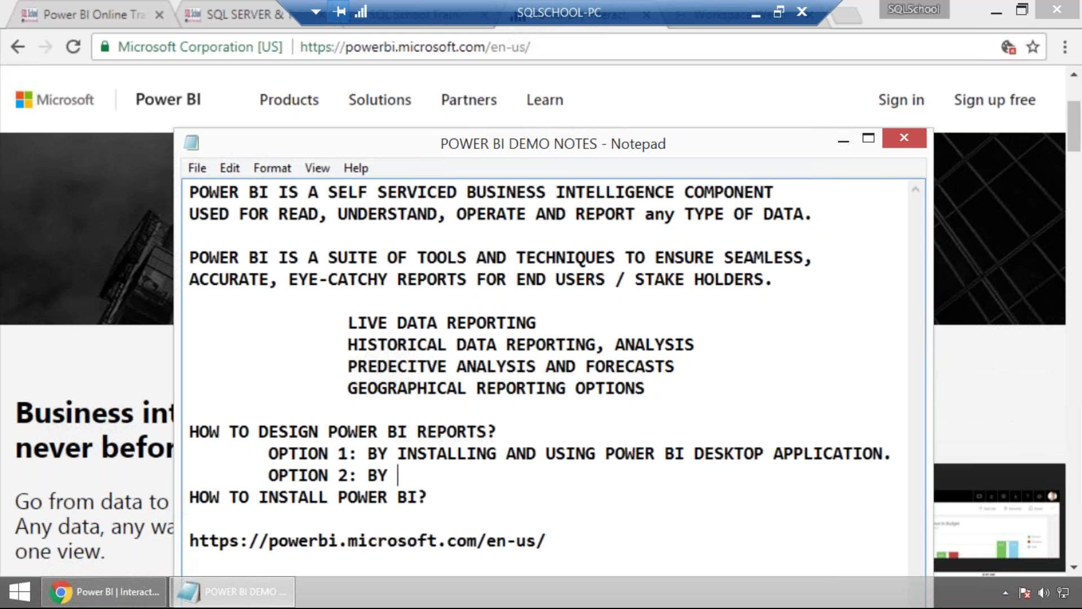
text(CREATING A C)
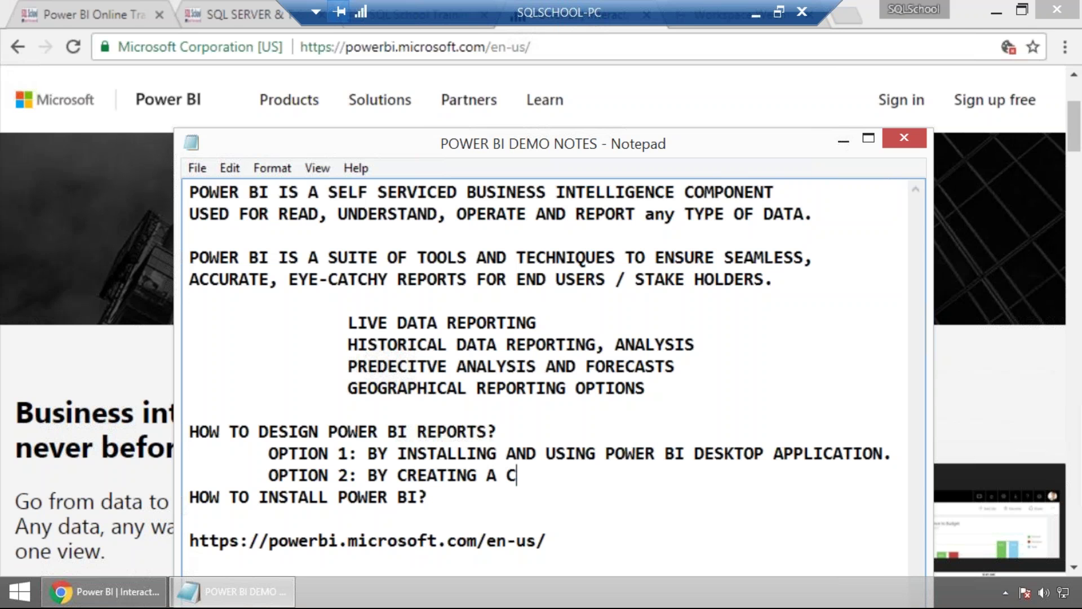
text(LOUD ACCOUNT W)
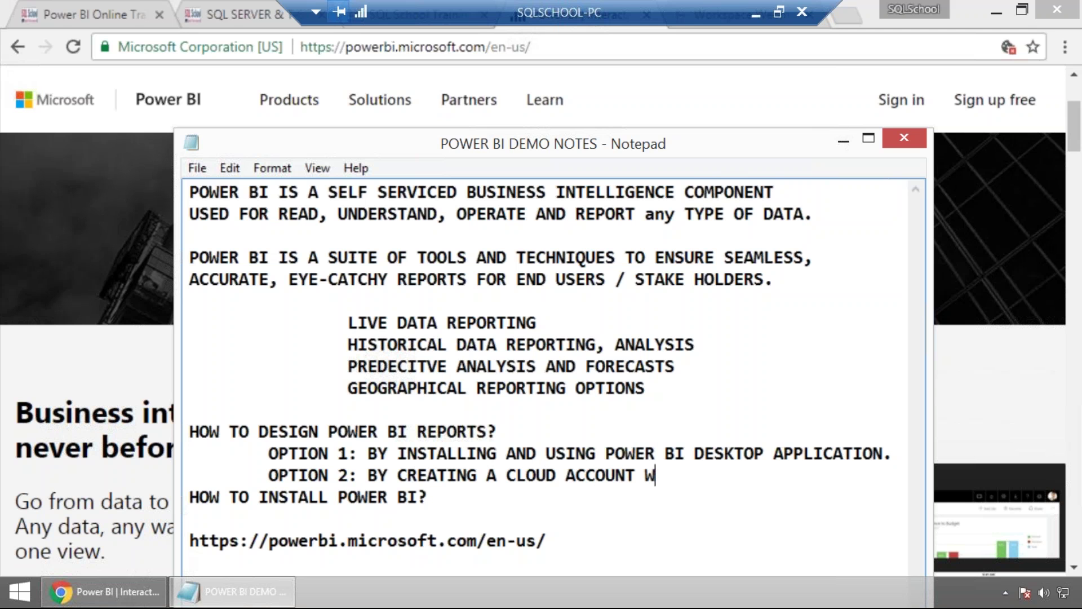
text(ITH MICROSOF)
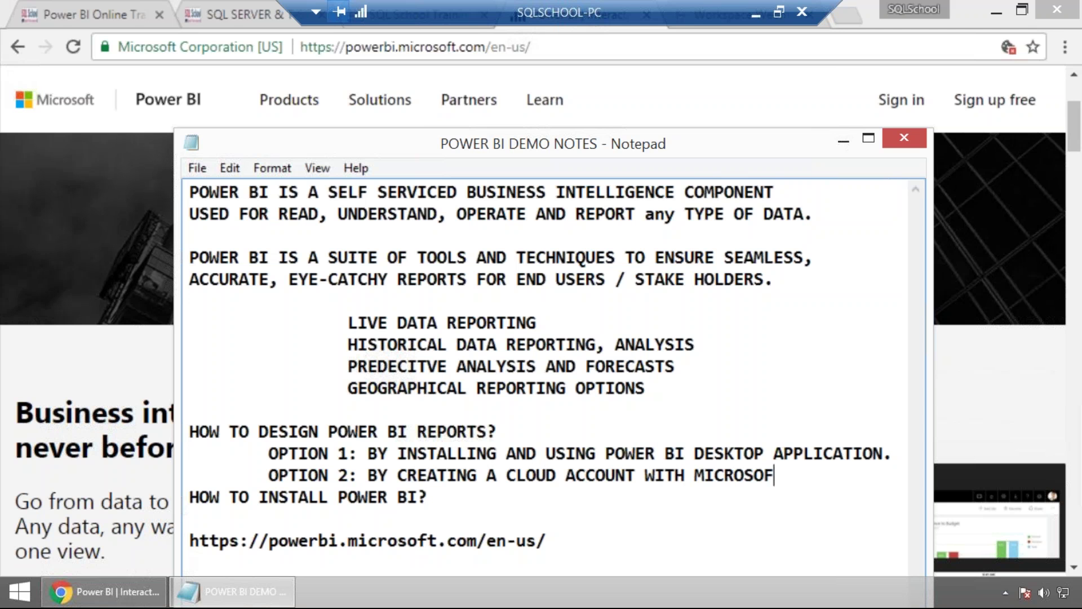
text(T POWER BI.)
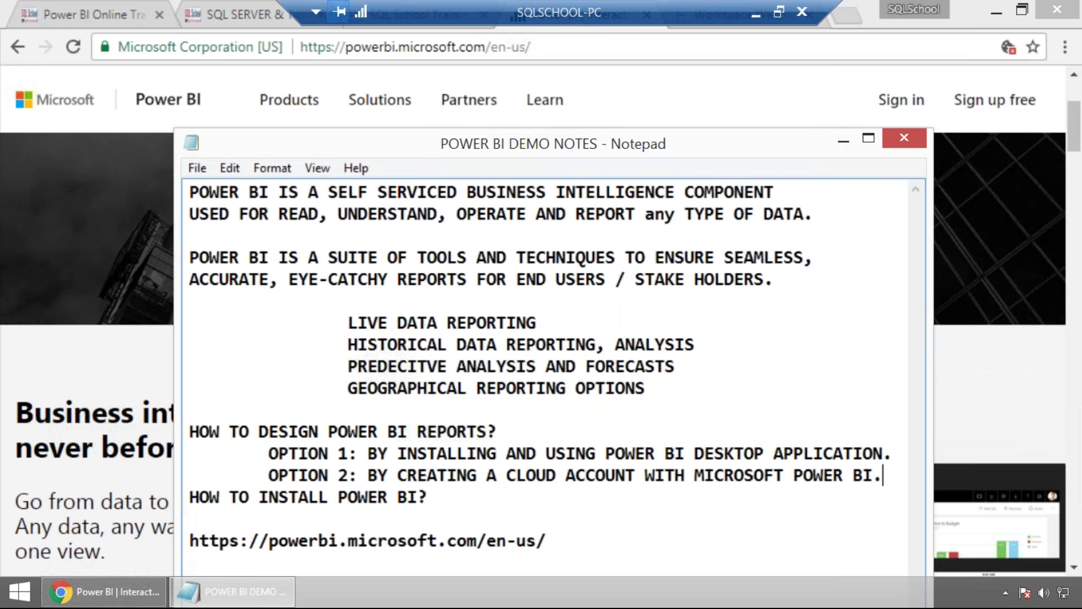
key(Return)
Add a dashed separator line and append 'DESKTOP APP INSTALLATION?' to the install heading.
text(----------------------------------------)
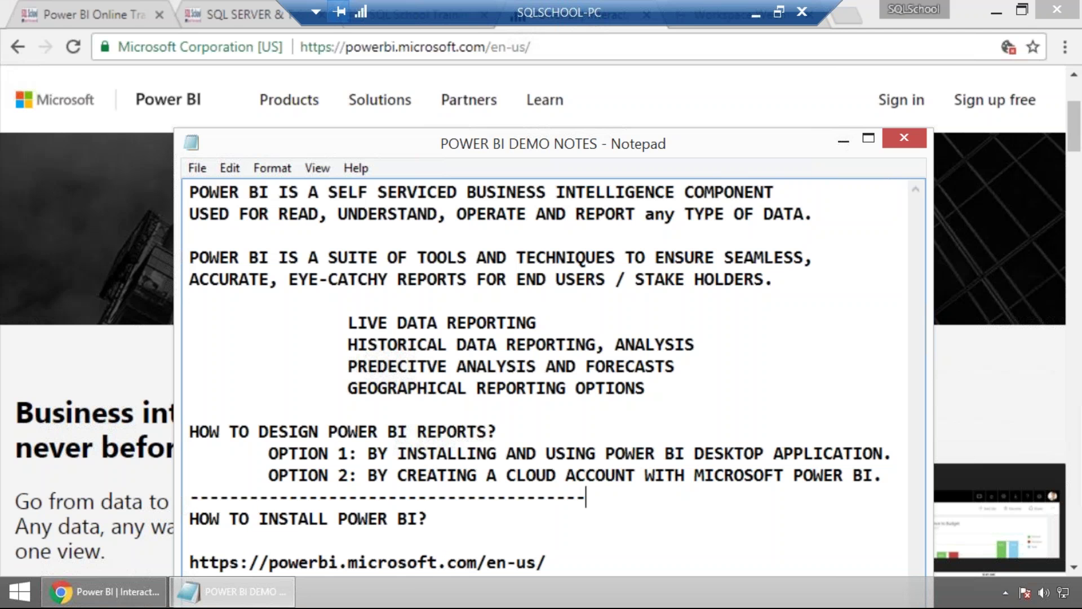
key(BackSpace)
key(BackSpace)
key(BackSpace)
key(BackSpace)
key(BackSpace)
key(BackSpace)
key(BackSpace)
key(BackSpace)
key(BackSpace)
key(BackSpace)
click(260, 534)
click(457, 513)
text(DESKT)
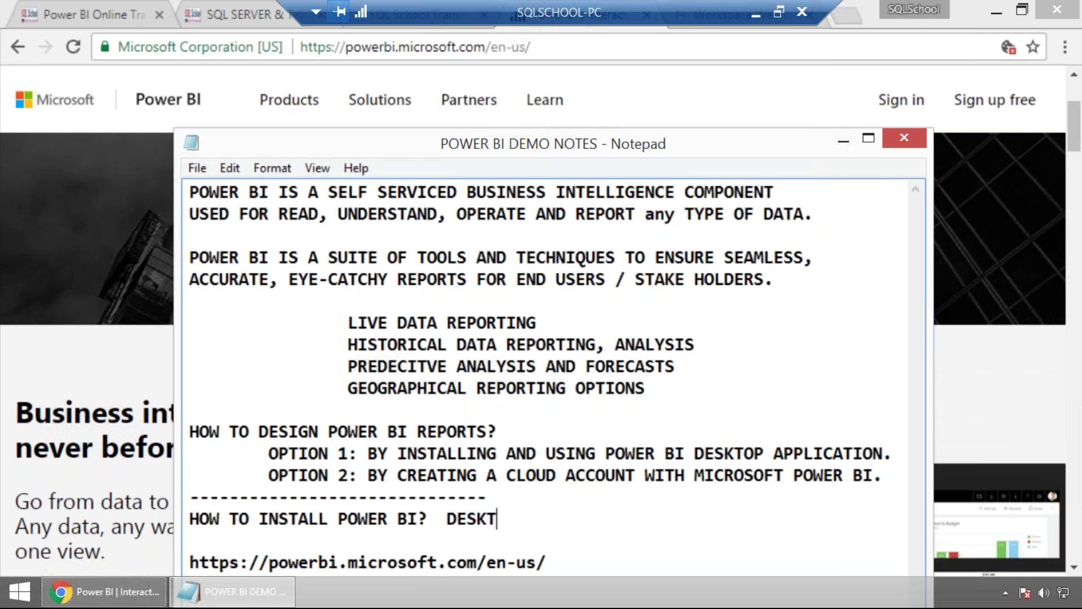
text(OP APP )
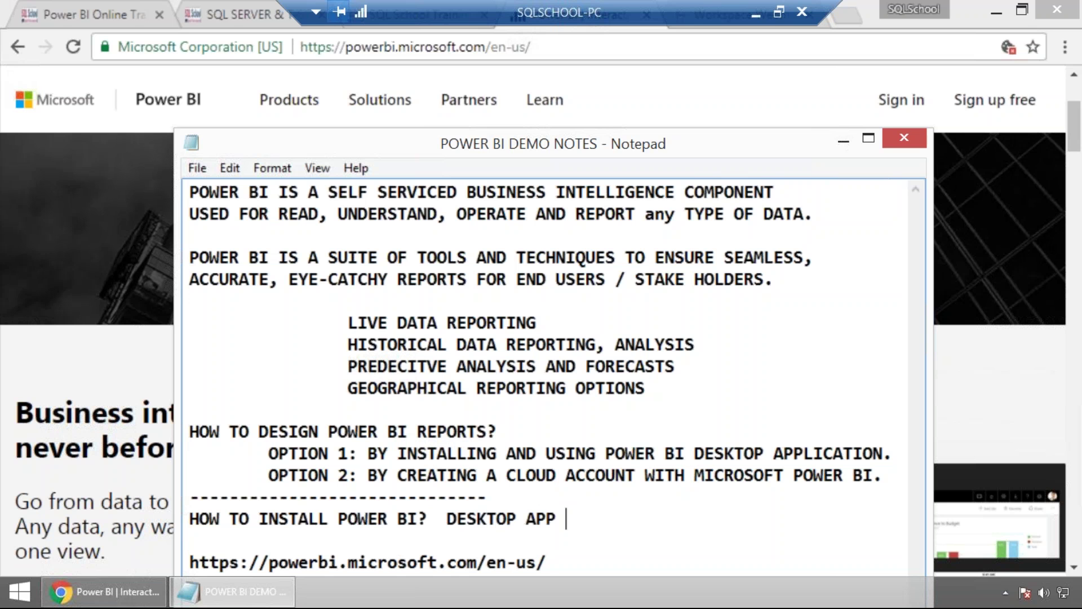
text(INSTALLATION?)
Put the Power BI link on an indented 'STEP 1:' line under the heading.
key(Down)
key(Tab)
text(STEP 1:)
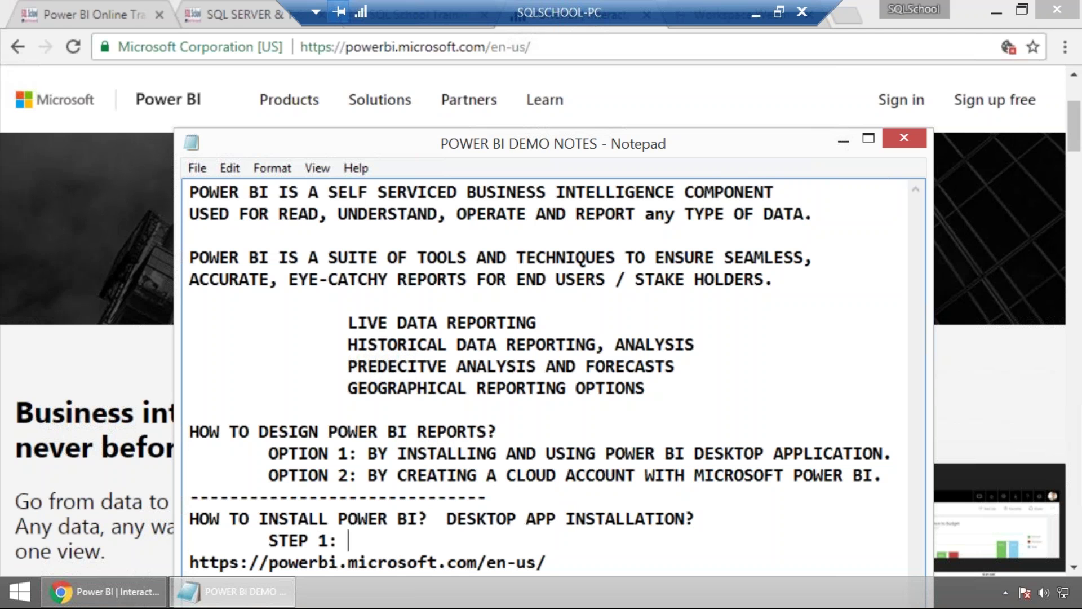
key(Delete)
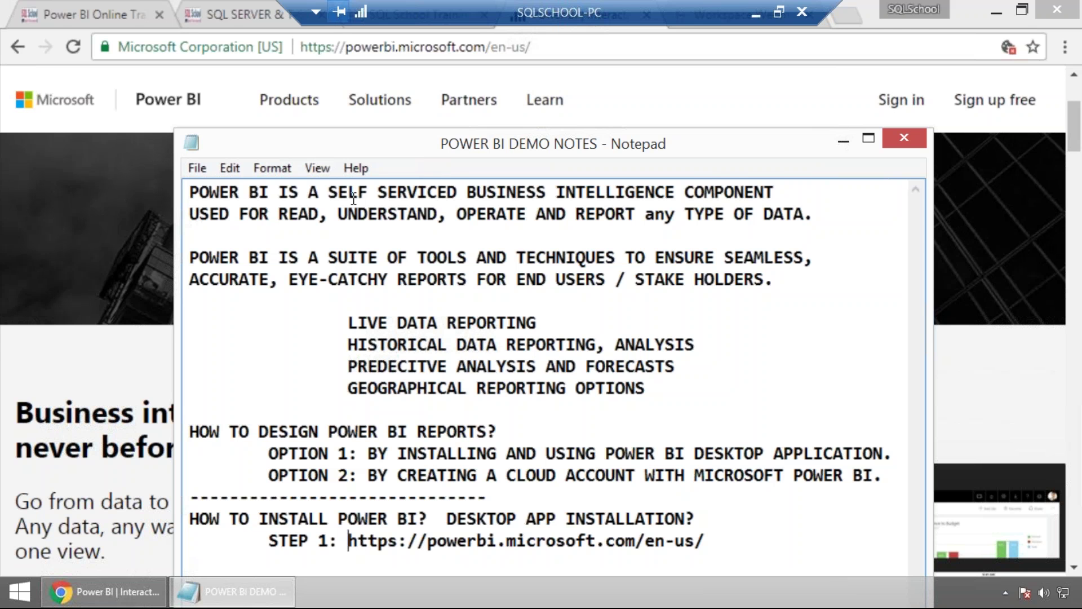
Go from the Power BI home page in Chrome to powerbi.microsoft.com/en-us/get-started/.
click(511, 49)
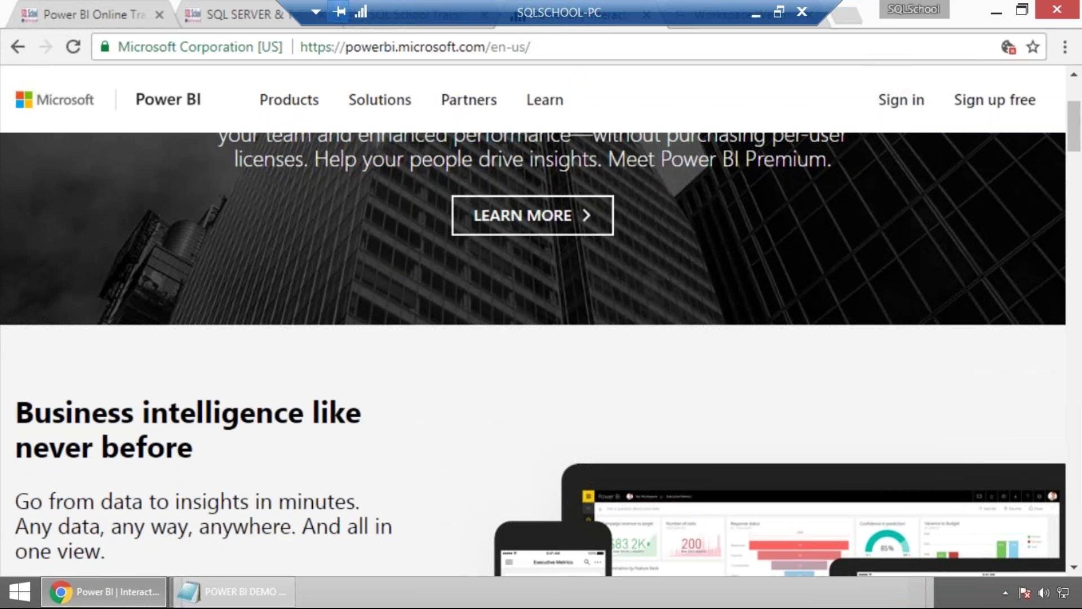
scroll(357, 360, down, 2)
scroll(346, 359, down, 5)
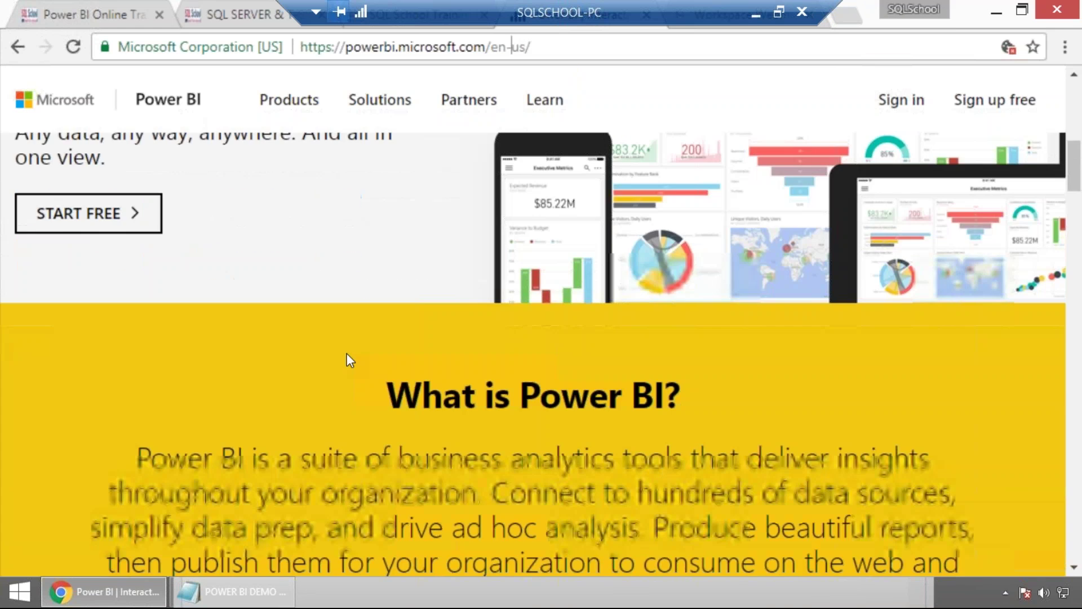
scroll(266, 225, up, 2)
scroll(166, 222, up, 2)
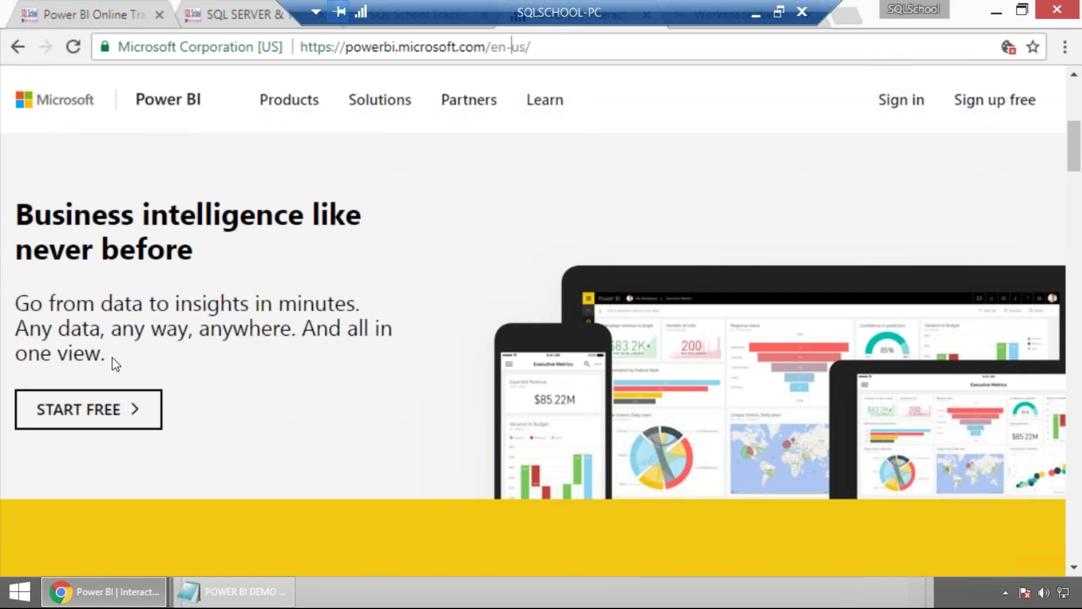
double_click(194, 305)
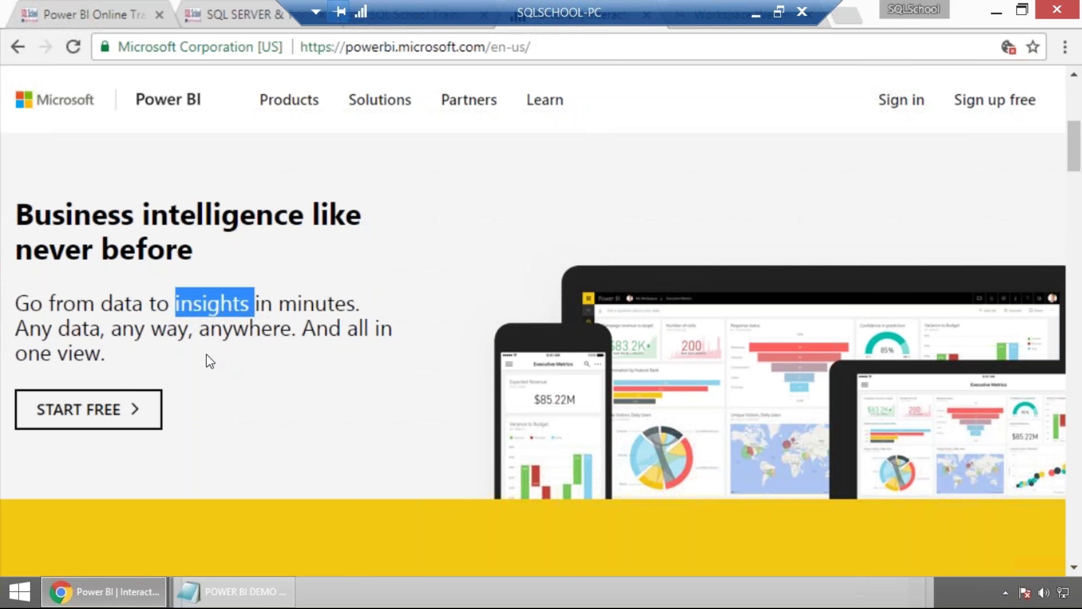
scroll(563, 323, down, 2)
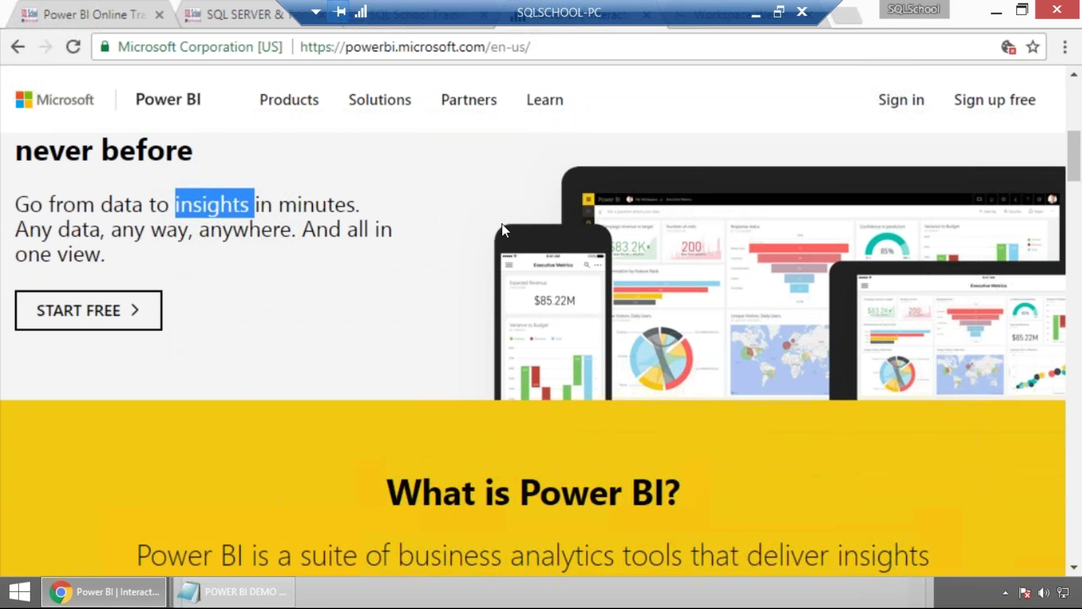
click(103, 330)
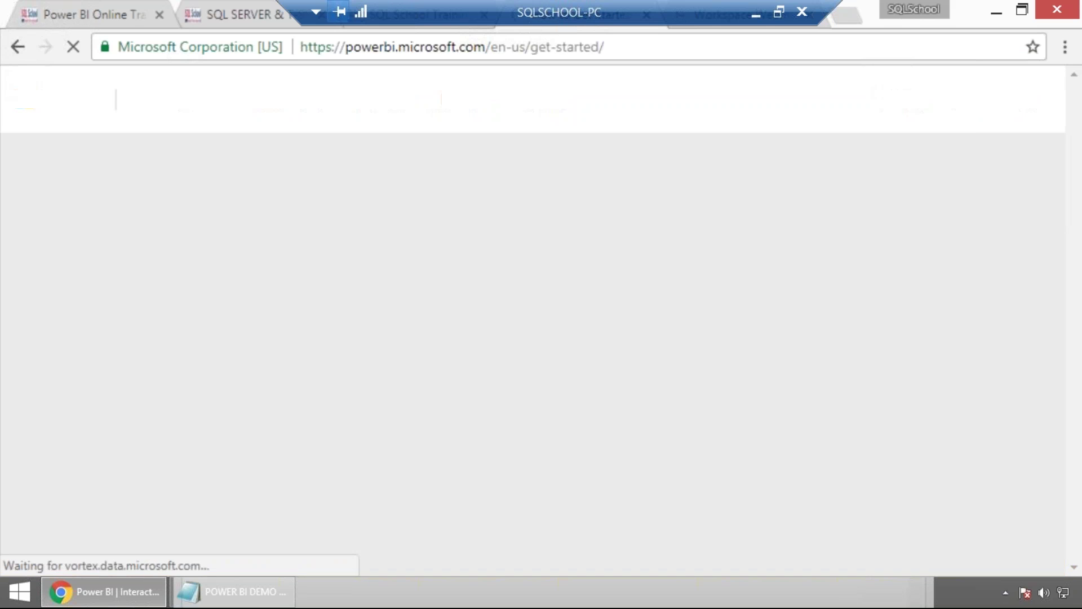
scroll(171, 324, down, 2)
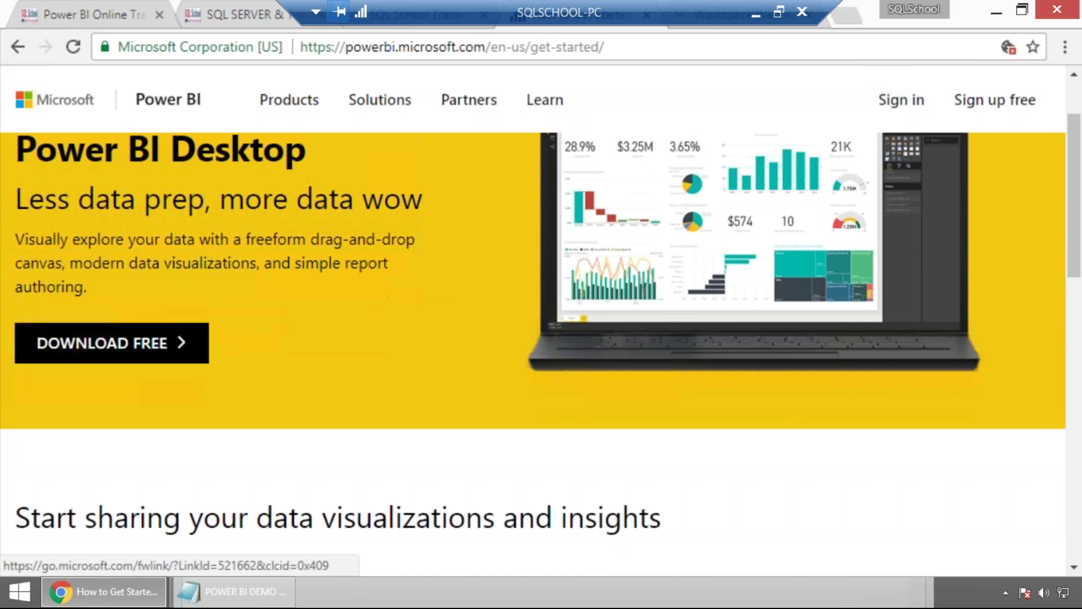
Download the free PBIDesktop_x64 installer to the Desktop and run it.
click(138, 349)
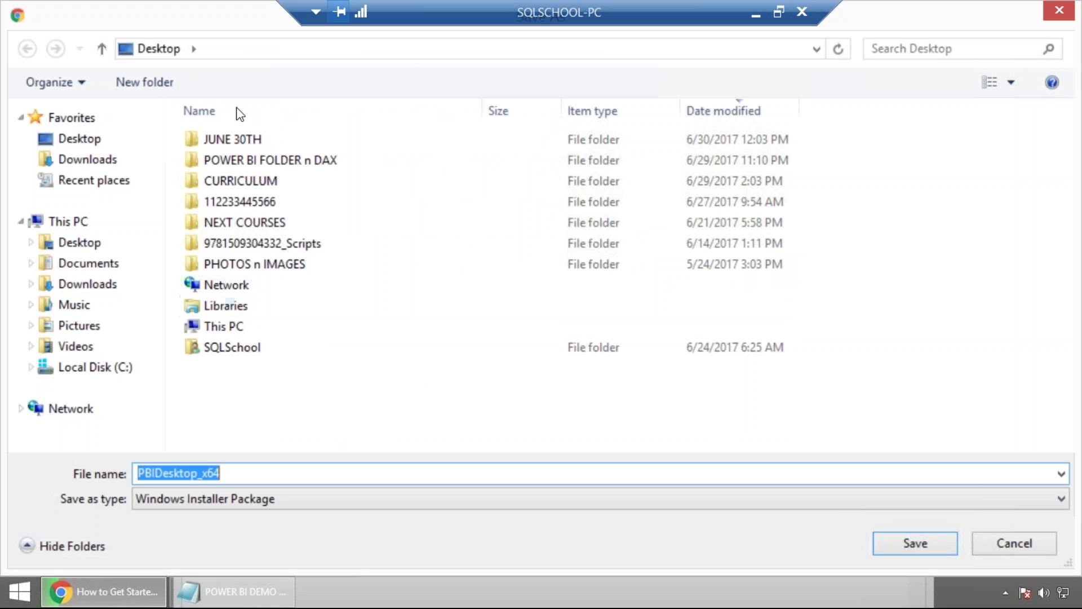
click(79, 144)
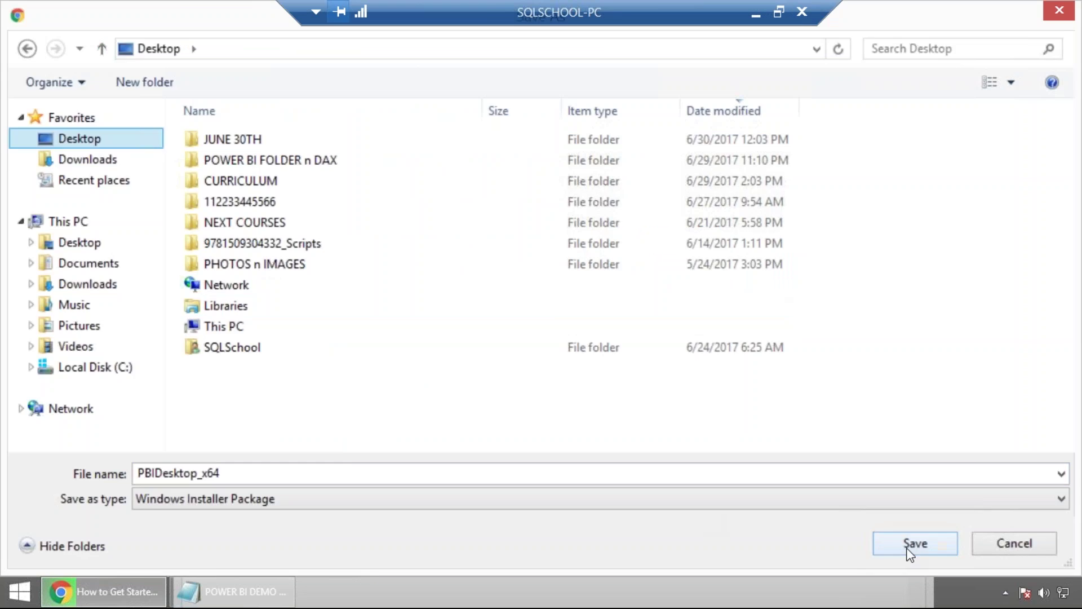
click(913, 548)
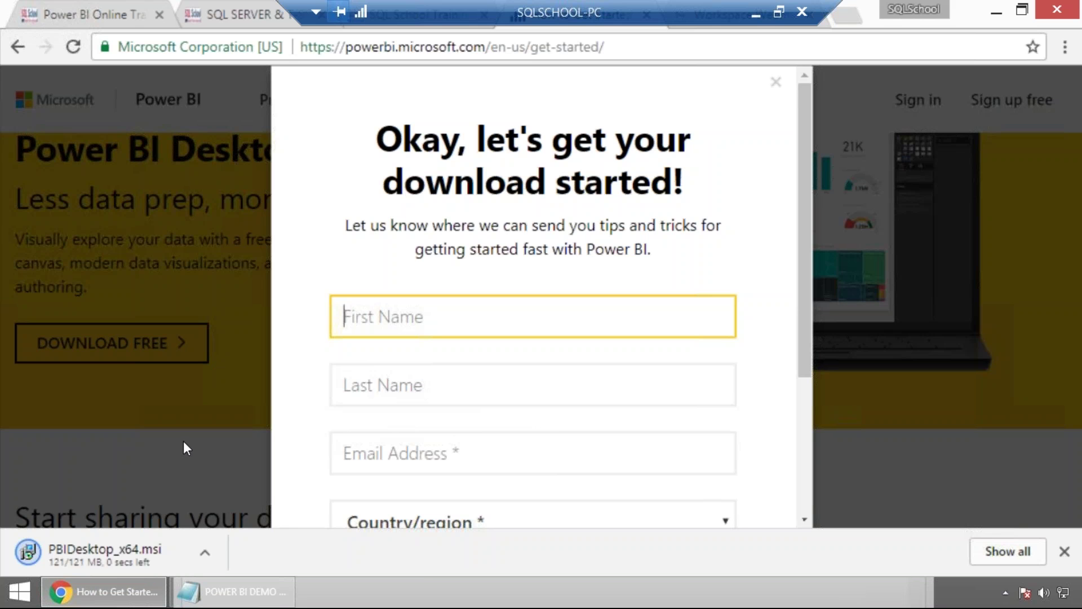
click(145, 557)
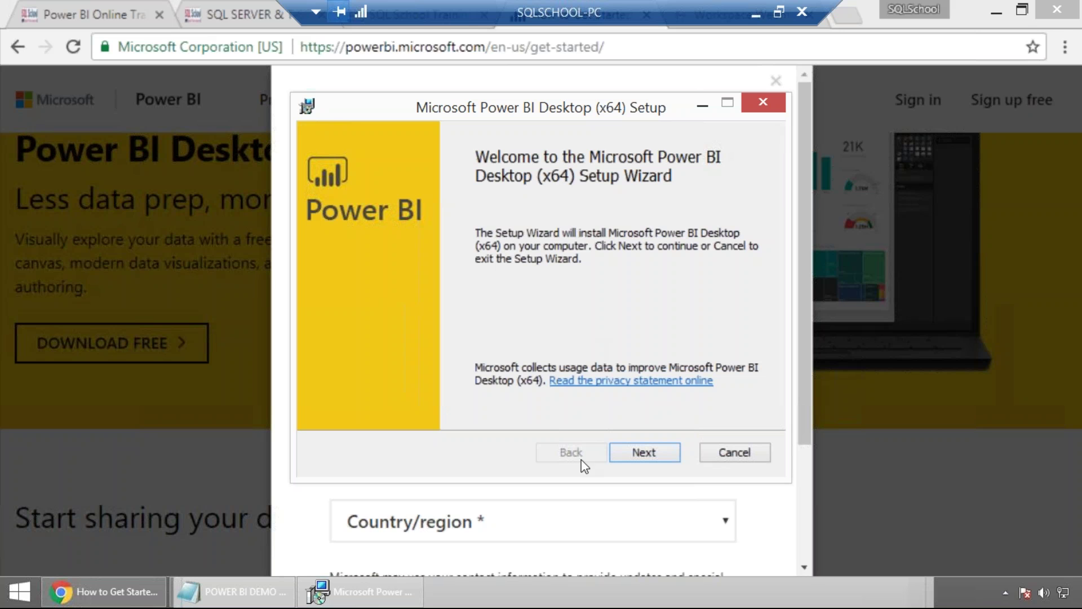
Accept the license, keep the default Program Files folder, install Power BI Desktop, then return to the notes.
click(632, 458)
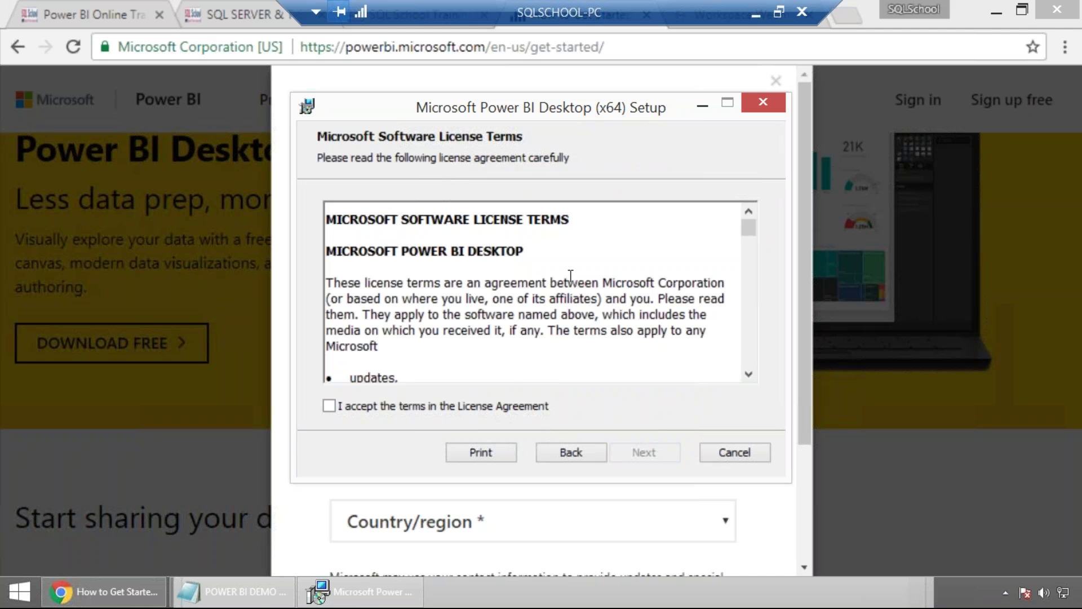
click(329, 406)
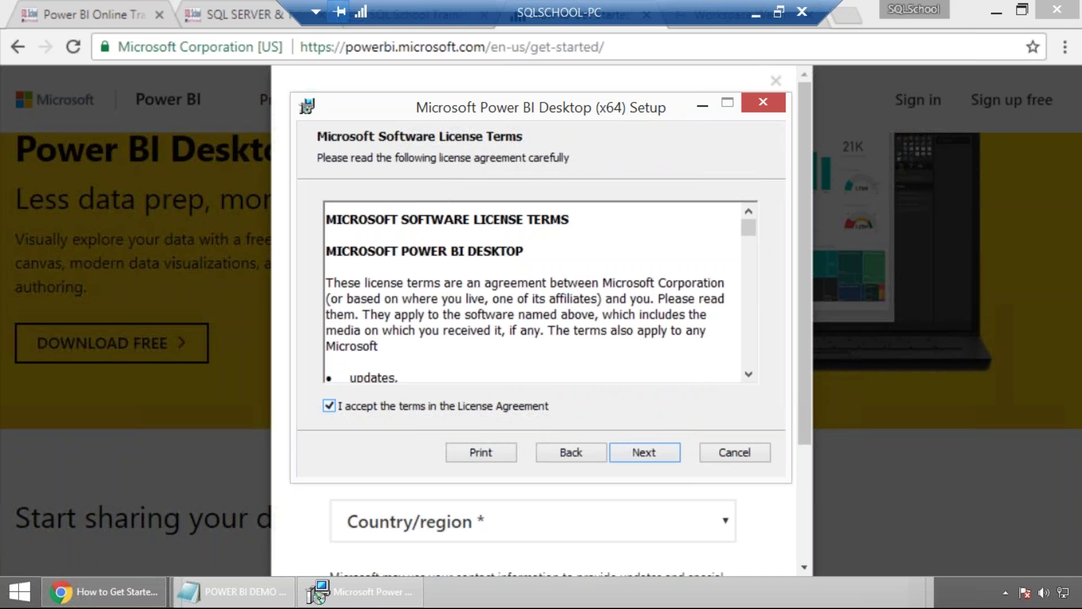
click(632, 454)
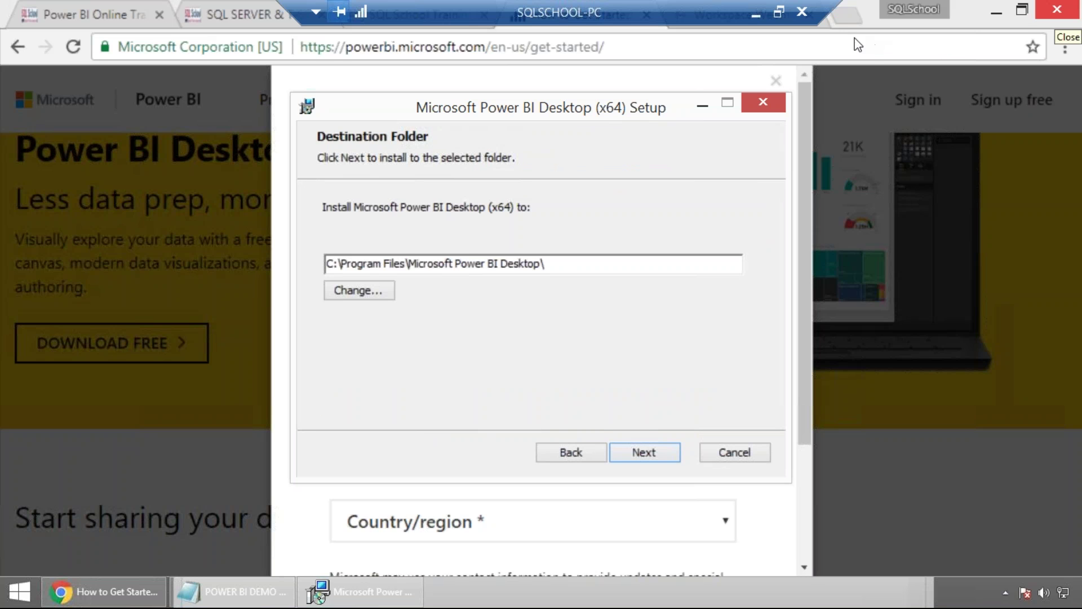
click(630, 452)
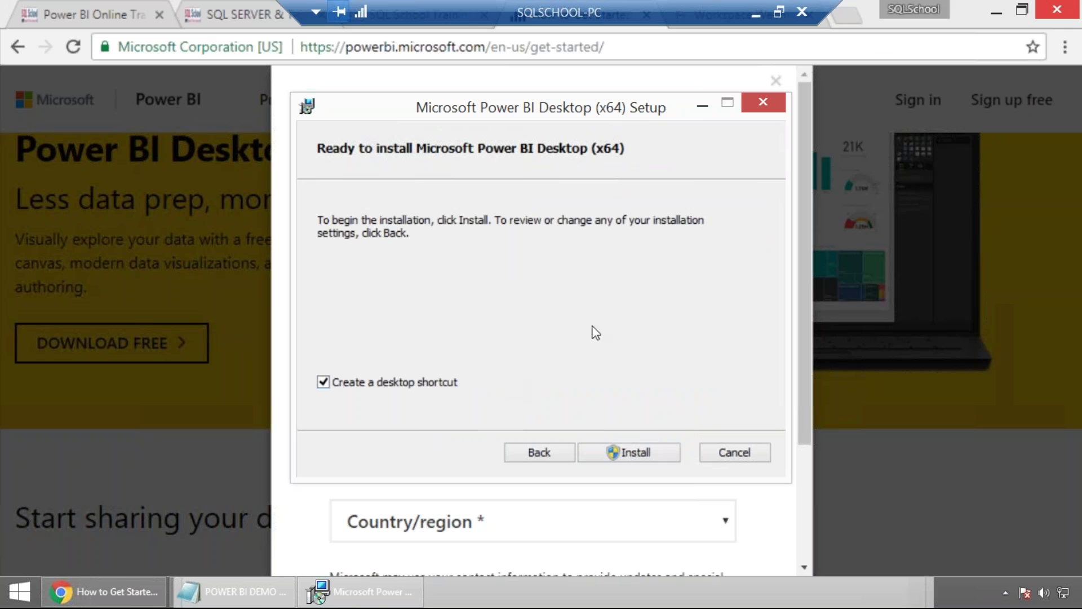
click(652, 453)
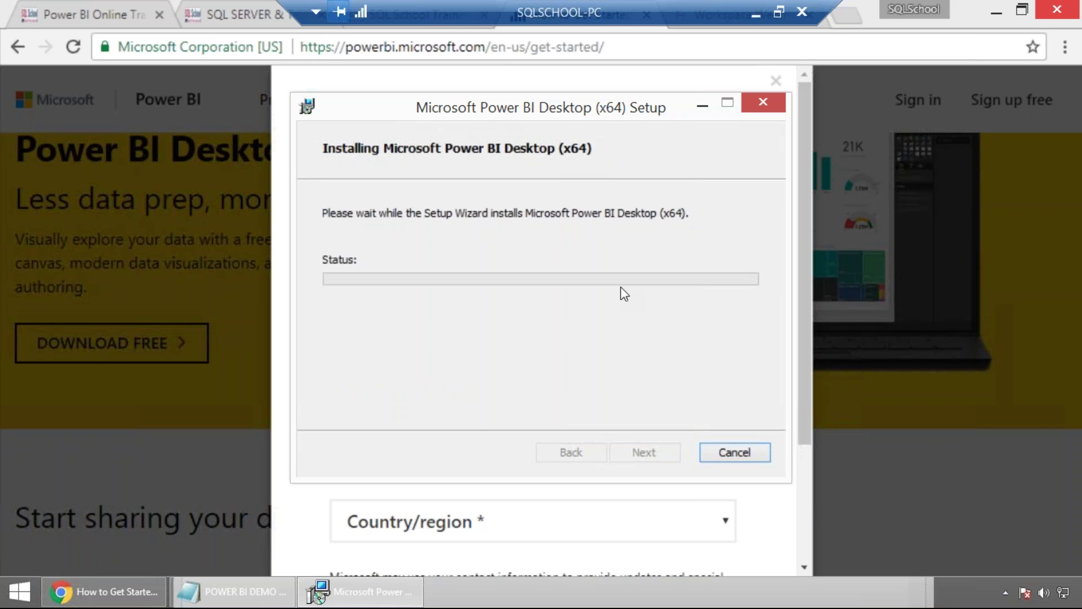
mouse_move(262, 593)
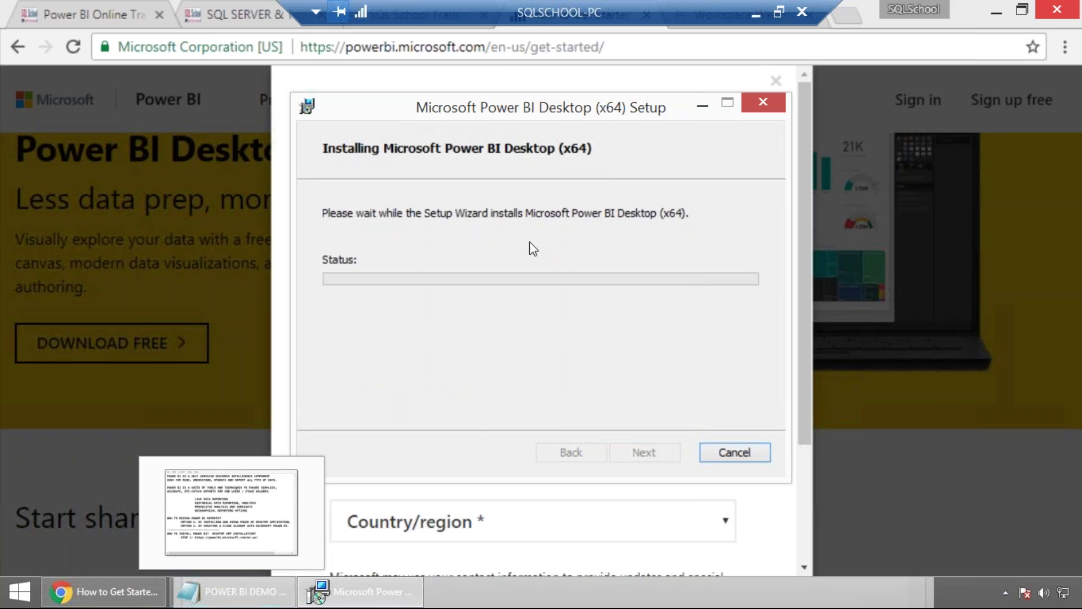
click(269, 593)
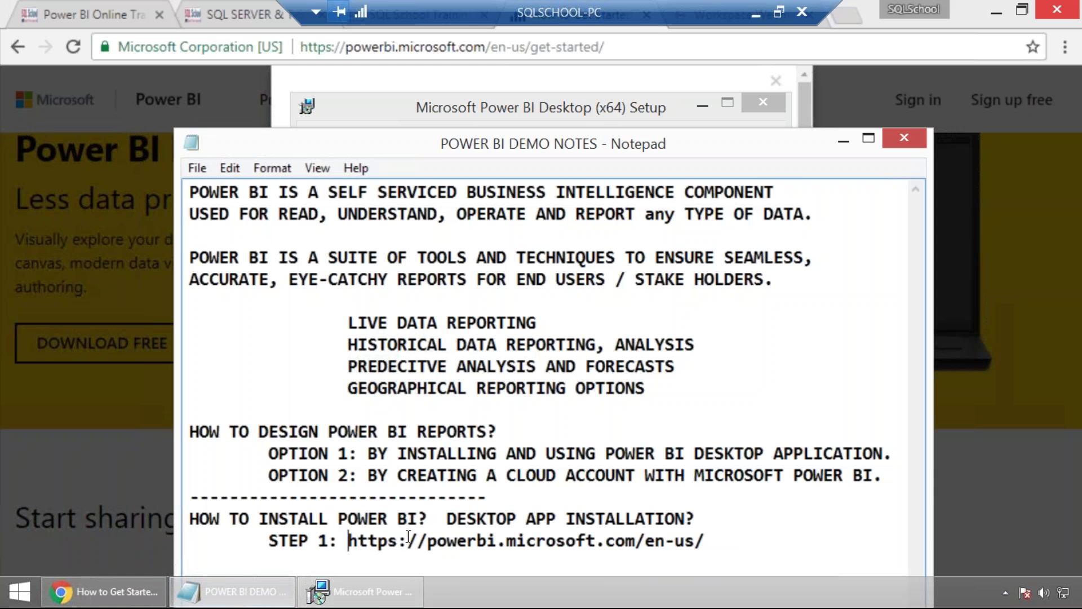
Add indented 'STEP 2: DOWNLOAD POWER BI DESKTOP APP FROM ABOVE LINK >> INSTALL' to the maximized notes.
double_click(532, 148)
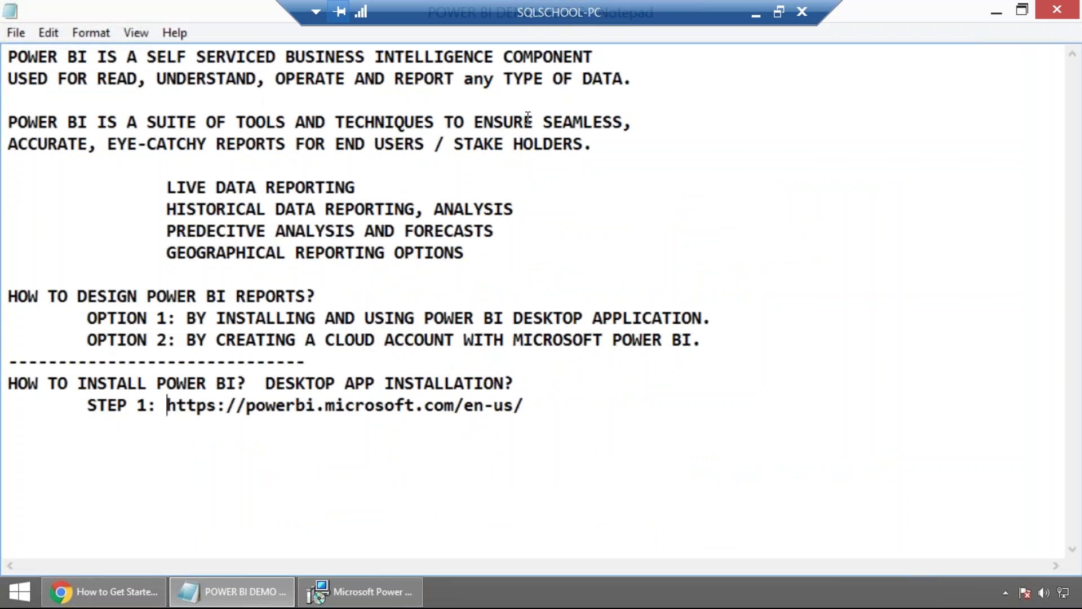
click(559, 401)
key(Return)
key(Return)
key(Tab)
text(STEP 2: DOWNLOAD  POWER BI DES)
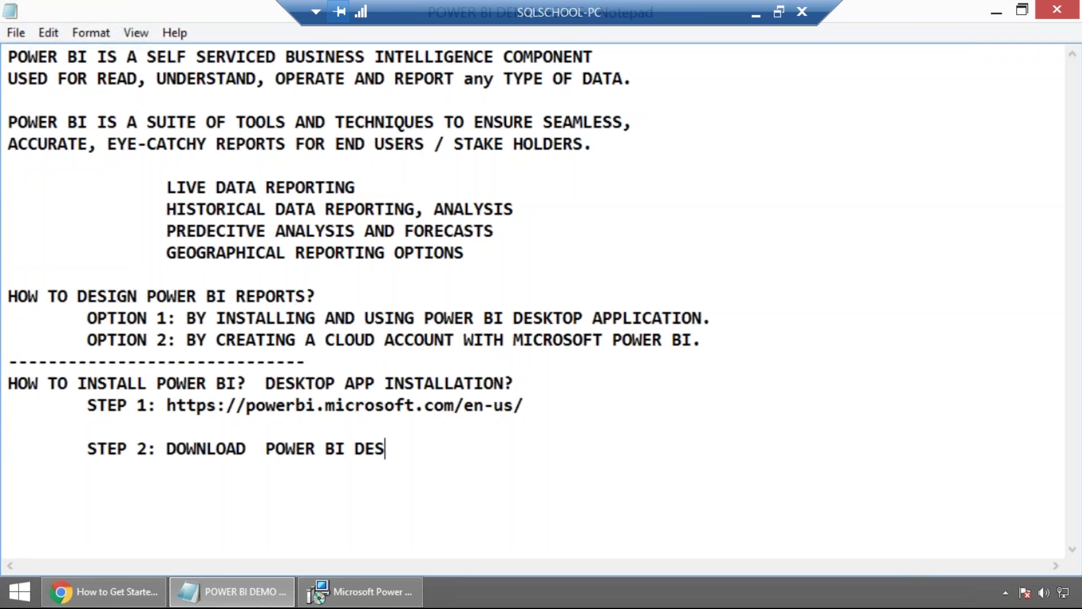
text(KTOP APP FROM AB)
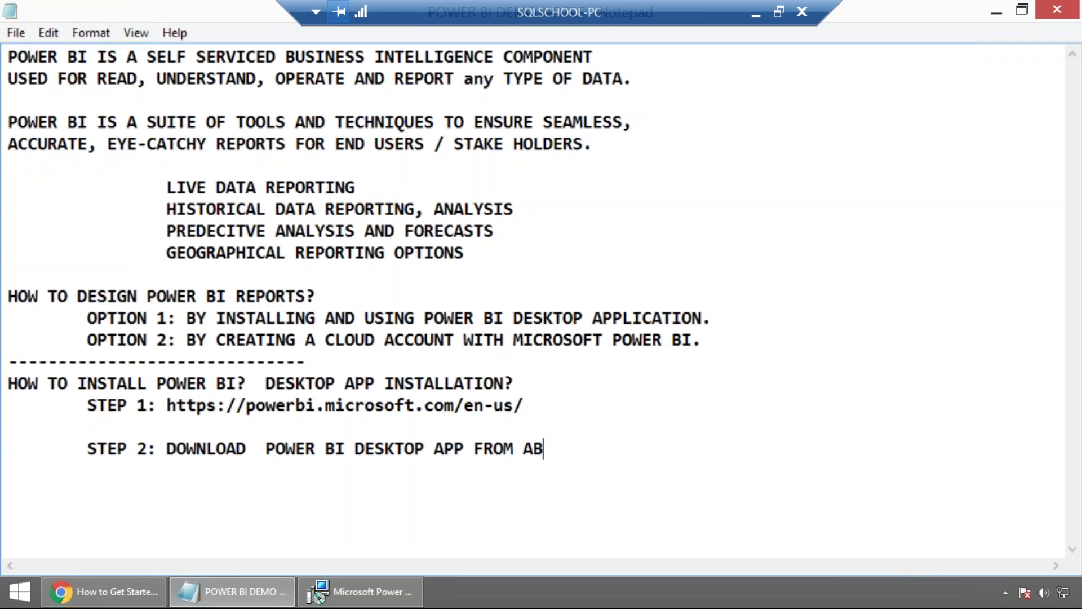
text(OVE LINK >> INSTALL)
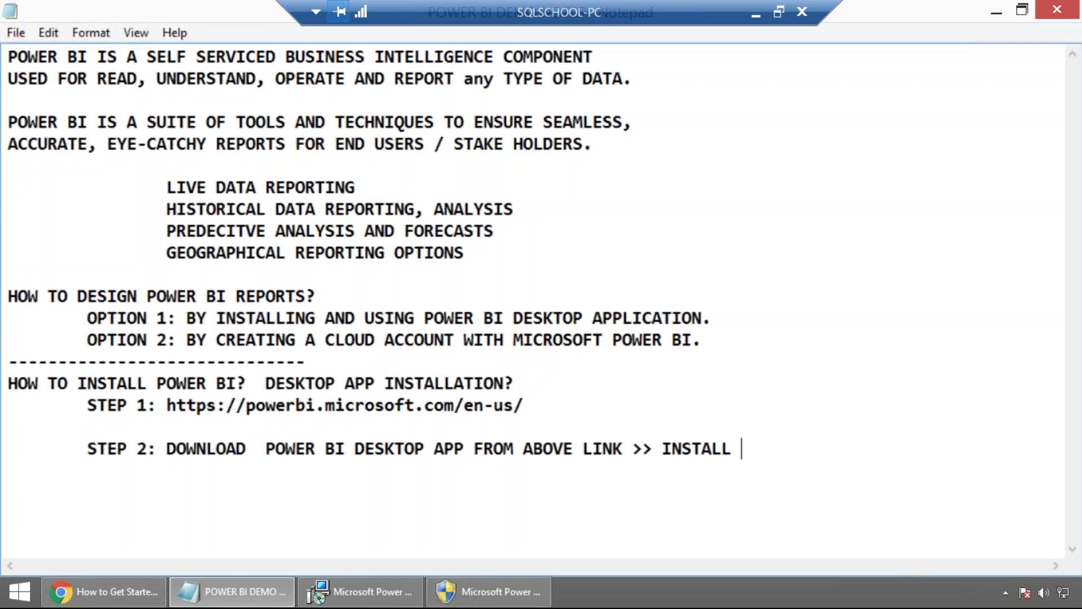
click(465, 588)
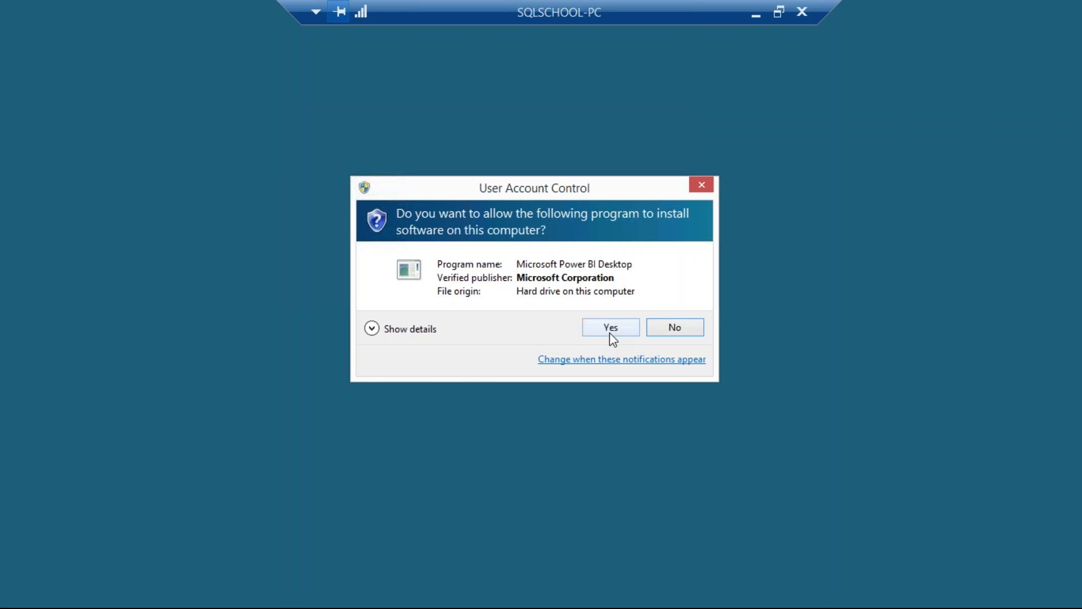
Approve the installer's permission prompt and add an indented 'STEP 3:' line below STEP 2.
click(610, 333)
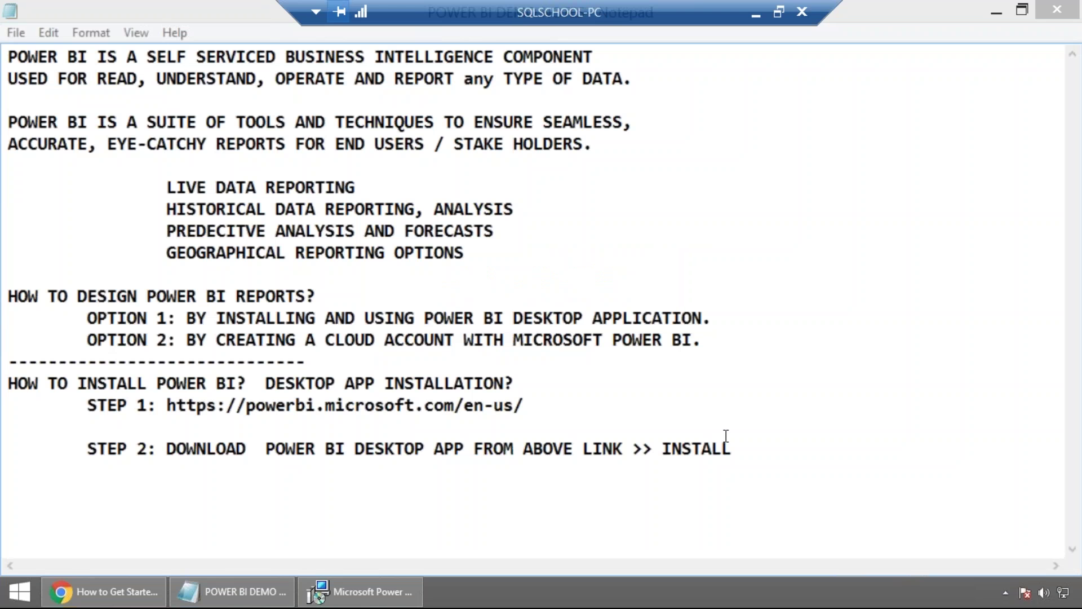
key(Return)
key(Return)
key(Tab)
text(STEP 3:)
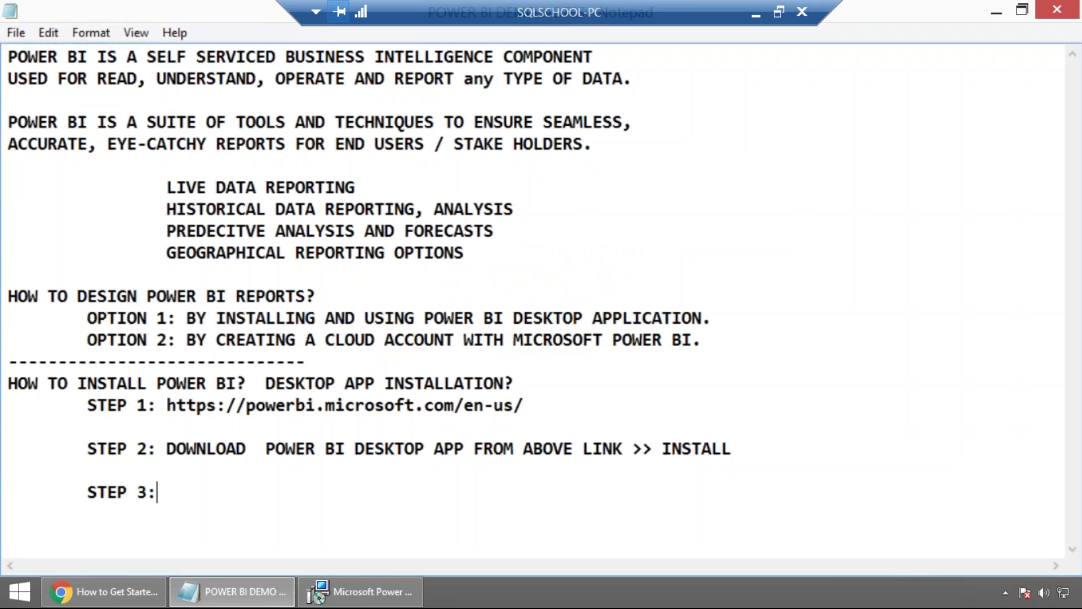
Check the installer's progress, then return to the notes and select the swapped 'IT' in PREDECITVE.
click(361, 591)
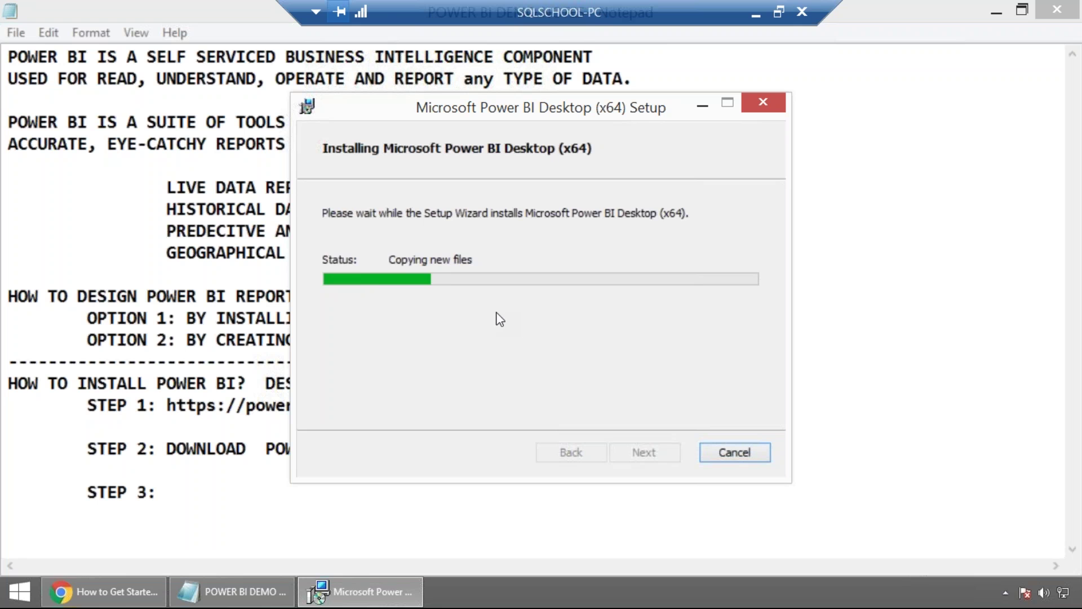
click(232, 283)
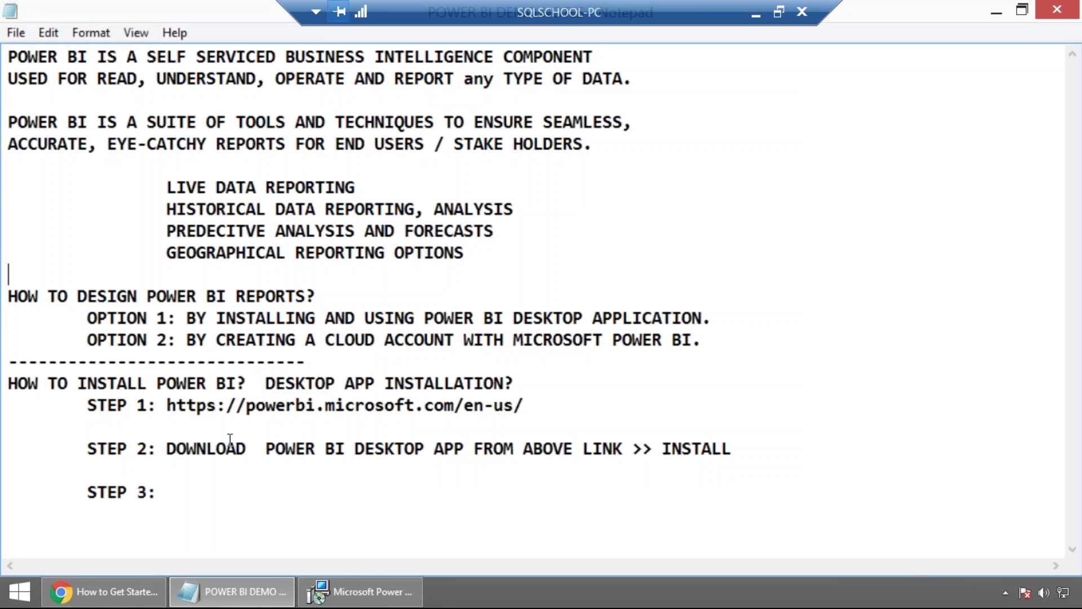
click(204, 487)
drag(226, 231, 246, 230)
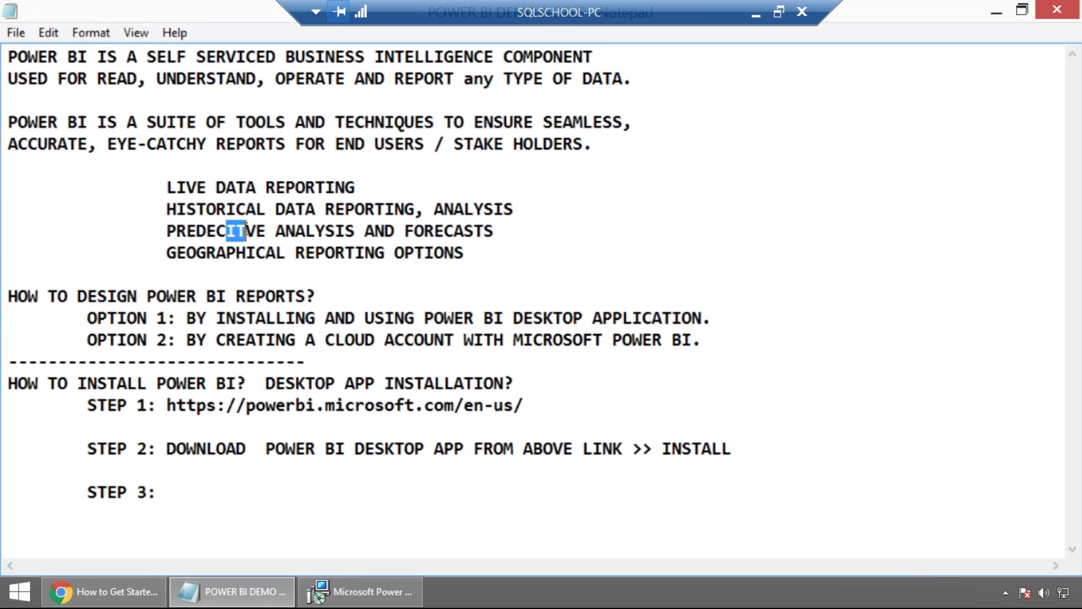
Correct PREDECITVE to PREDECTIVE and bring back the completed Power BI Desktop installer.
text(TI)
click(361, 591)
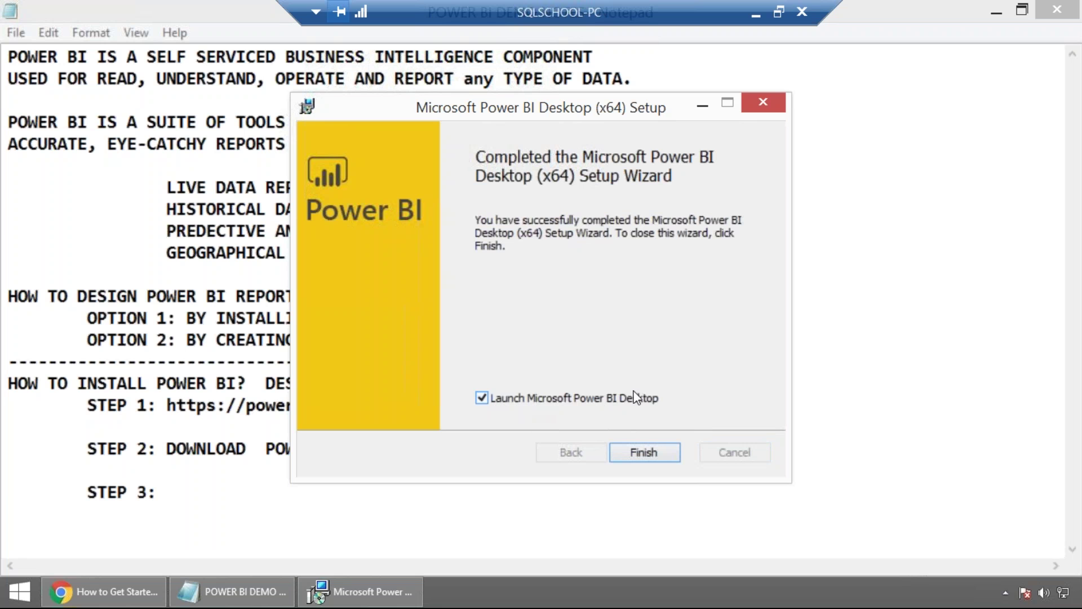
Finish the Power BI Desktop setup so it launches, then select GEOGRAPHICAL in the notes.
click(669, 454)
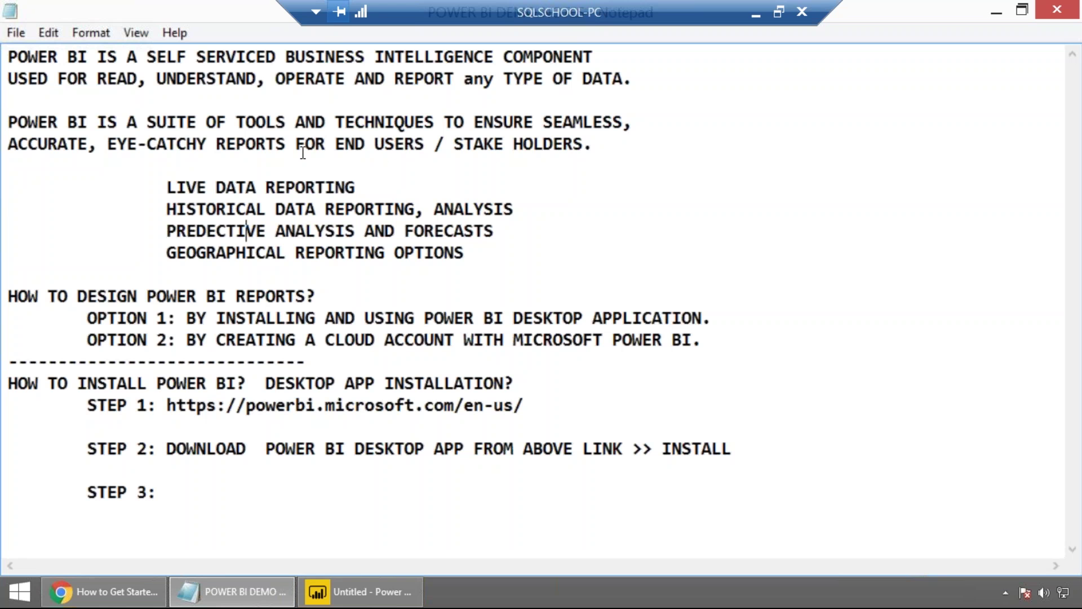
double_click(209, 254)
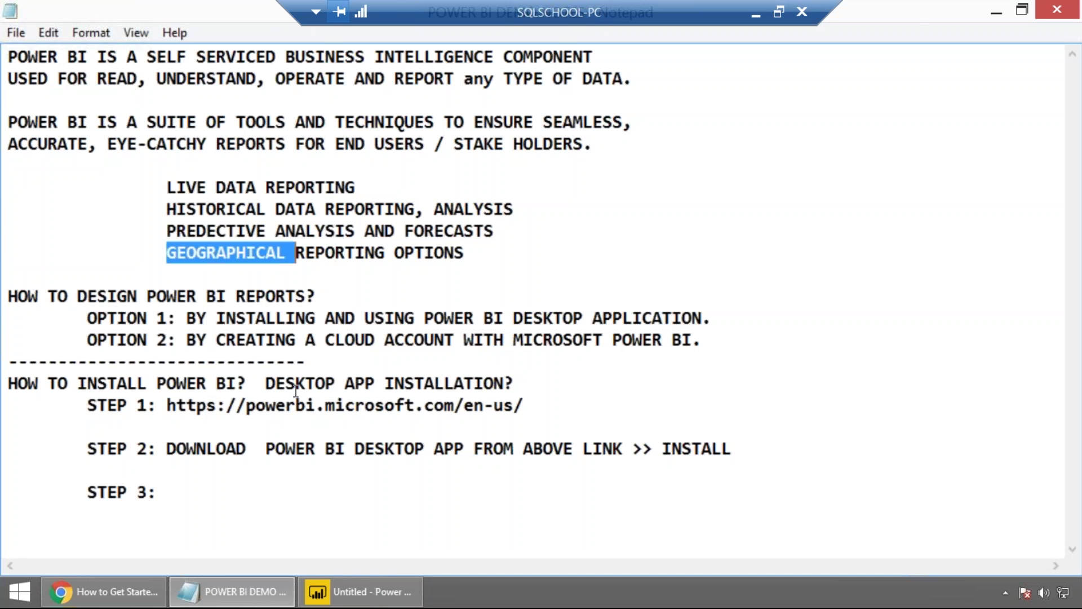
Switch to Power BI Desktop and browse the Get Data connector list, including Azure and Dynamics 365.
click(364, 602)
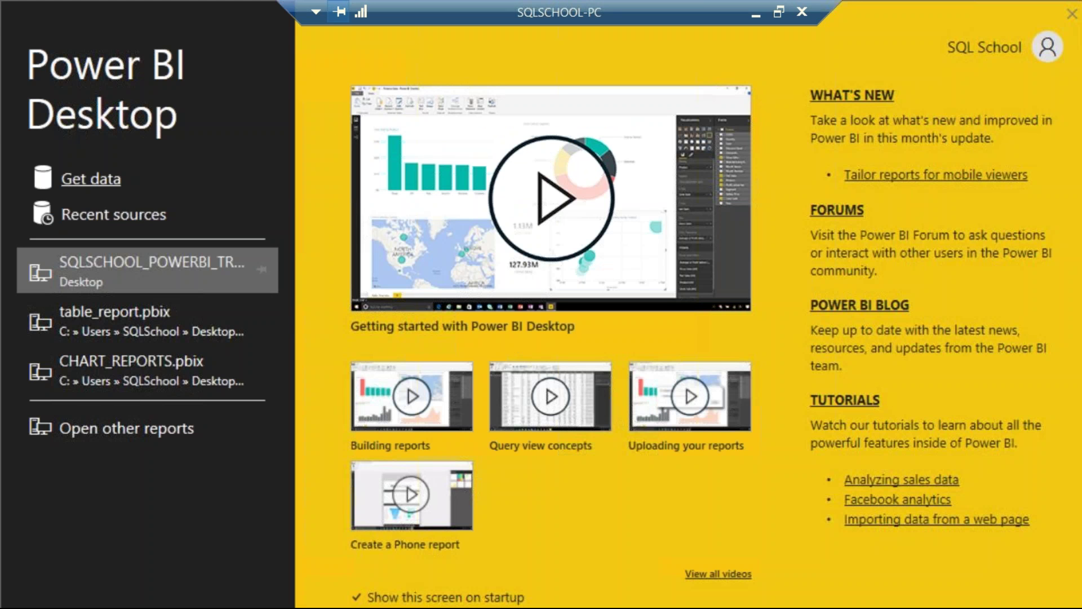
click(99, 188)
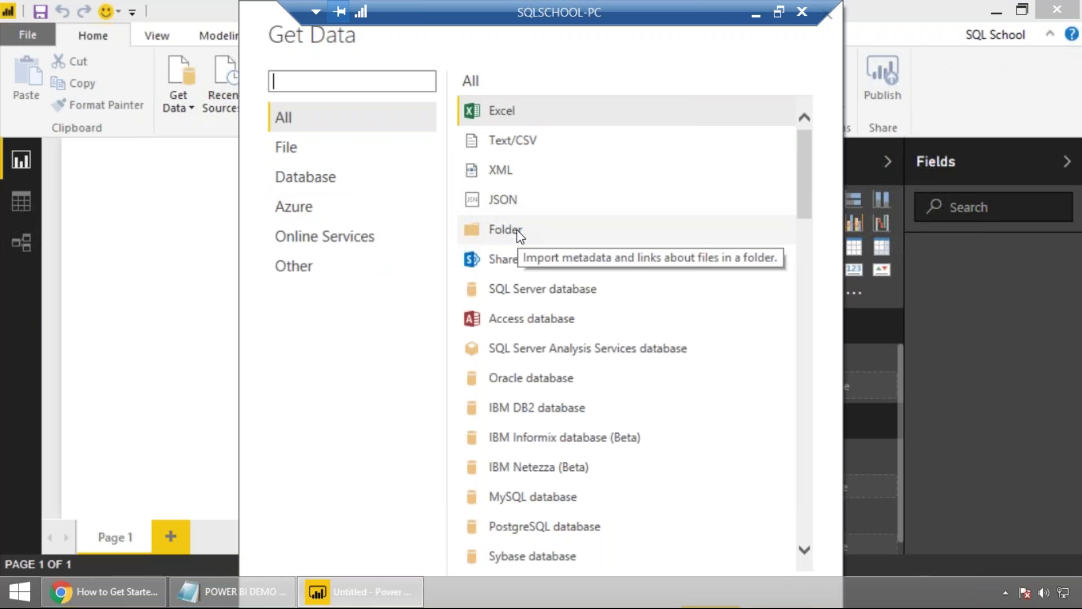
drag(800, 192, 801, 244)
scroll(800, 242, down, 1)
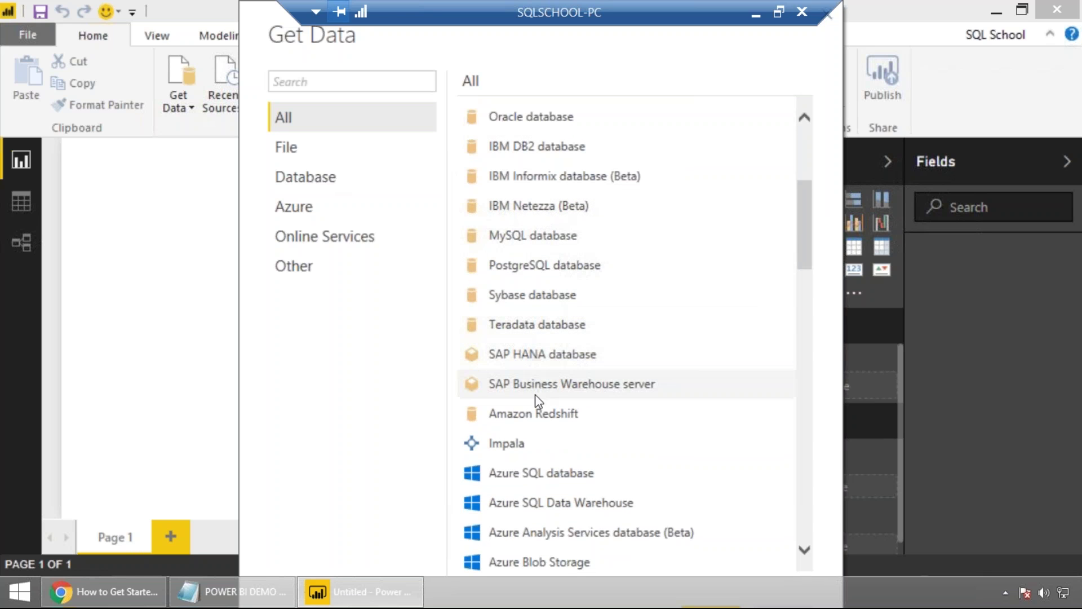
drag(803, 235, 792, 288)
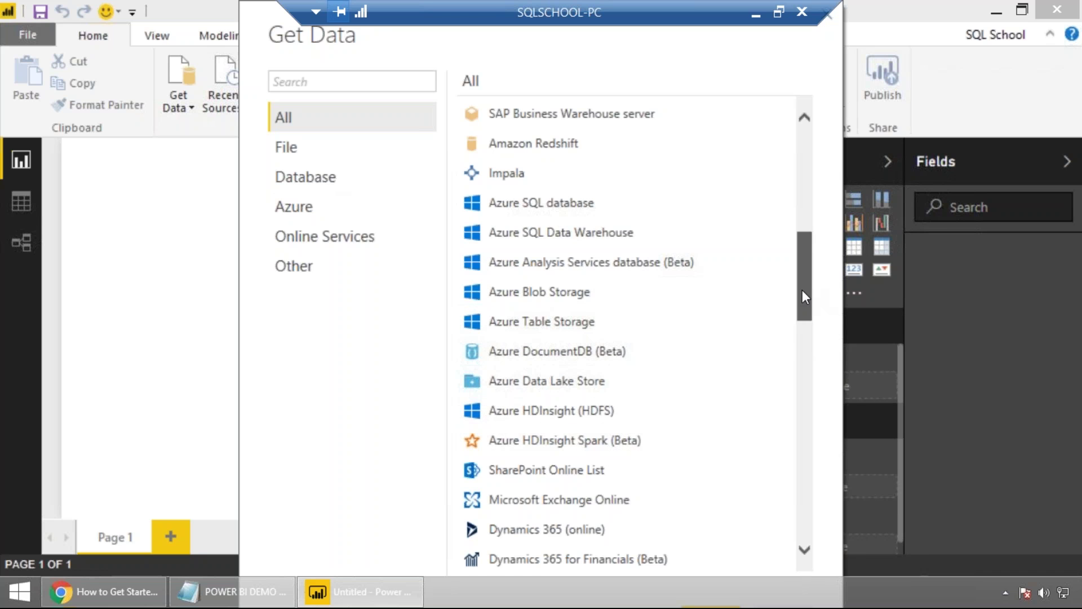
drag(805, 292, 800, 359)
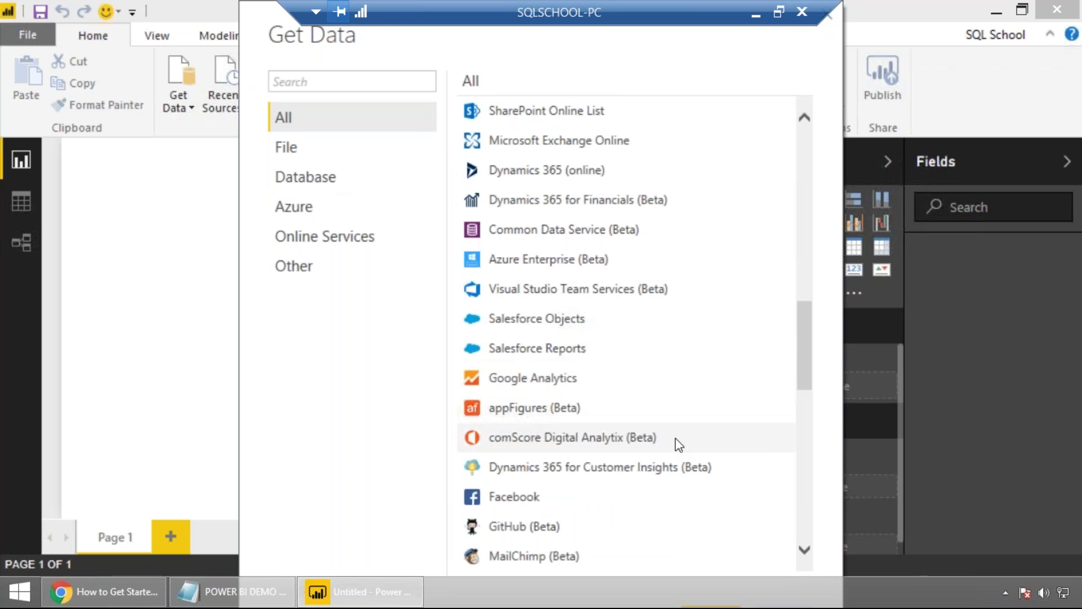
Scroll the Get Data connectors to the end and back, then close the window.
drag(796, 376, 789, 447)
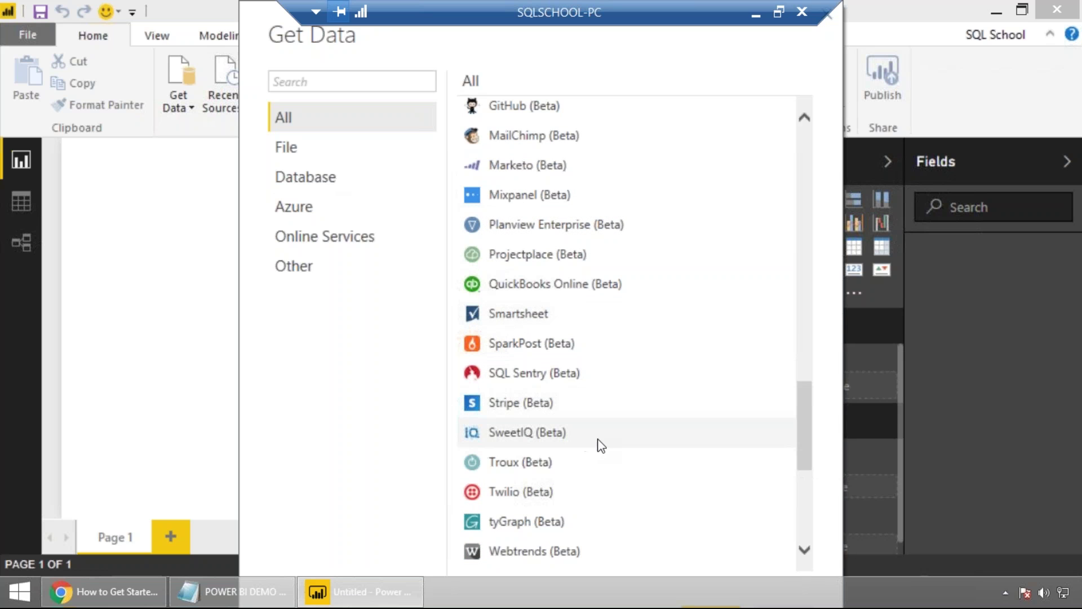
drag(805, 430, 800, 470)
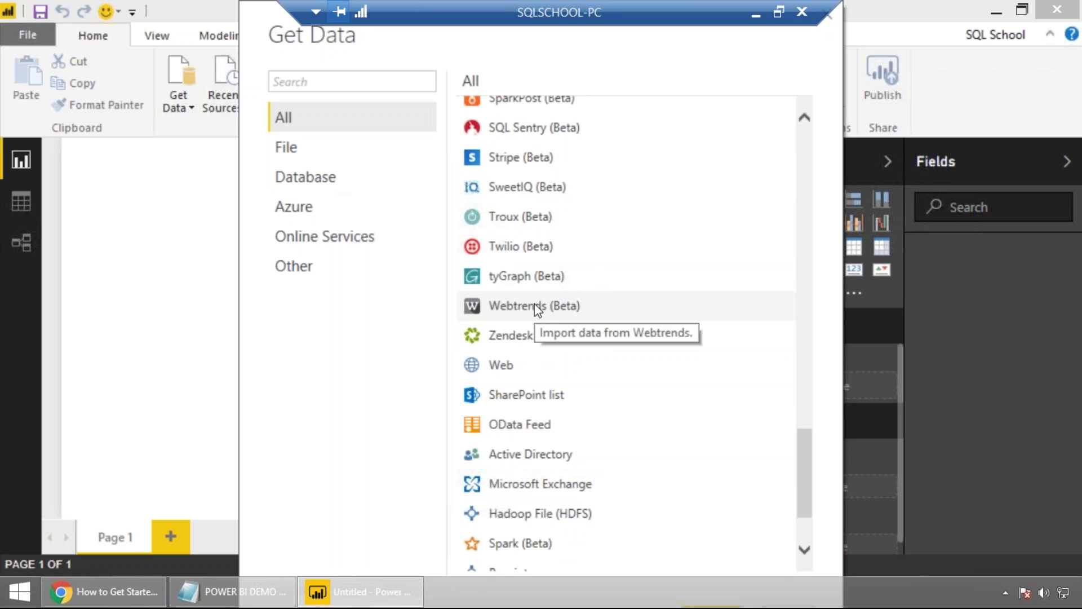
drag(802, 458, 810, 490)
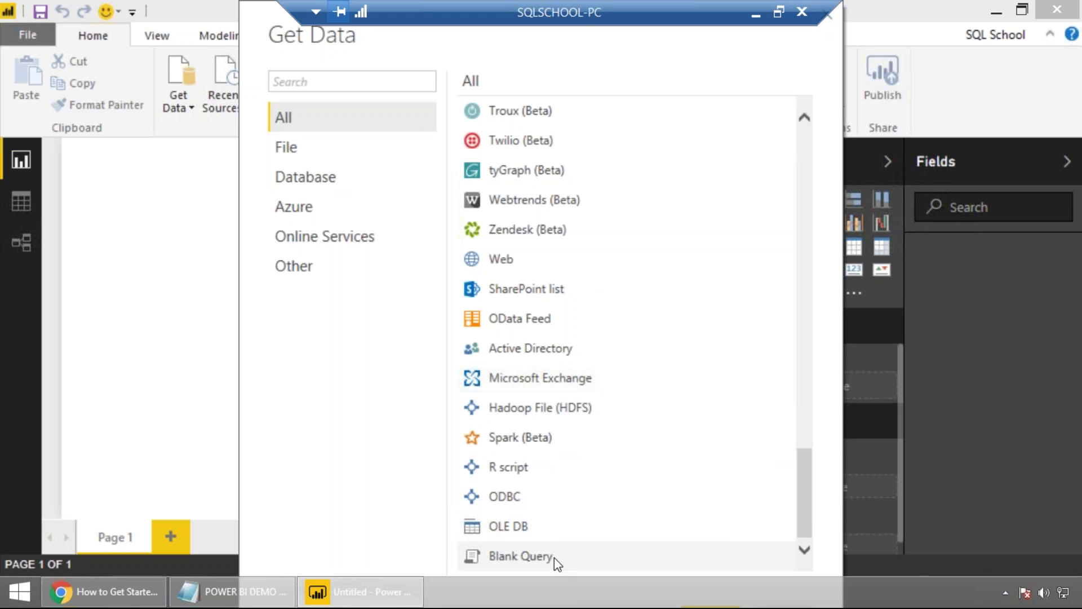
drag(805, 491, 809, 150)
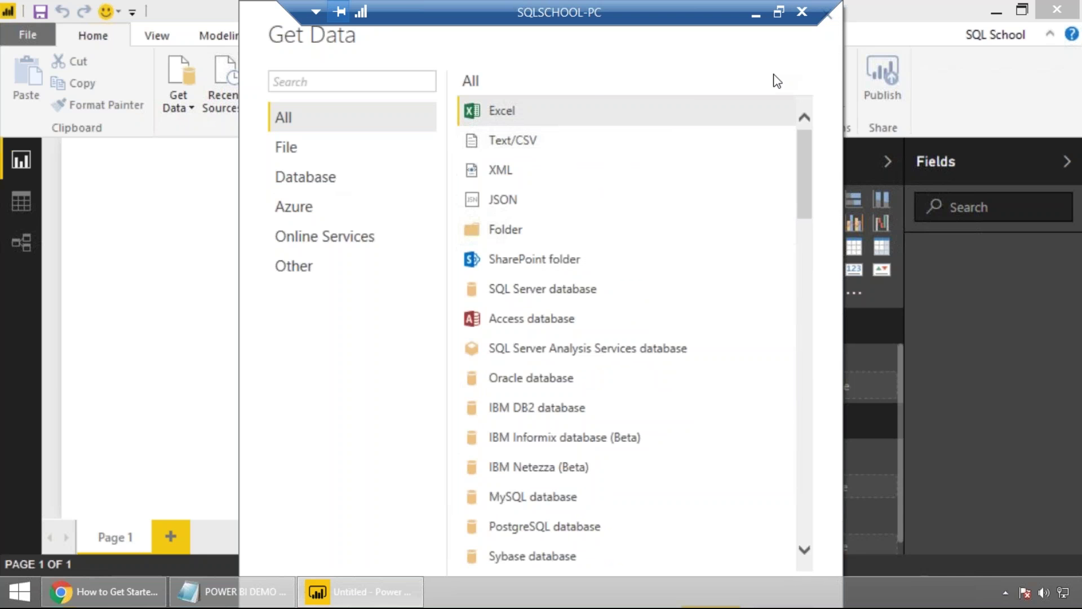
click(828, 18)
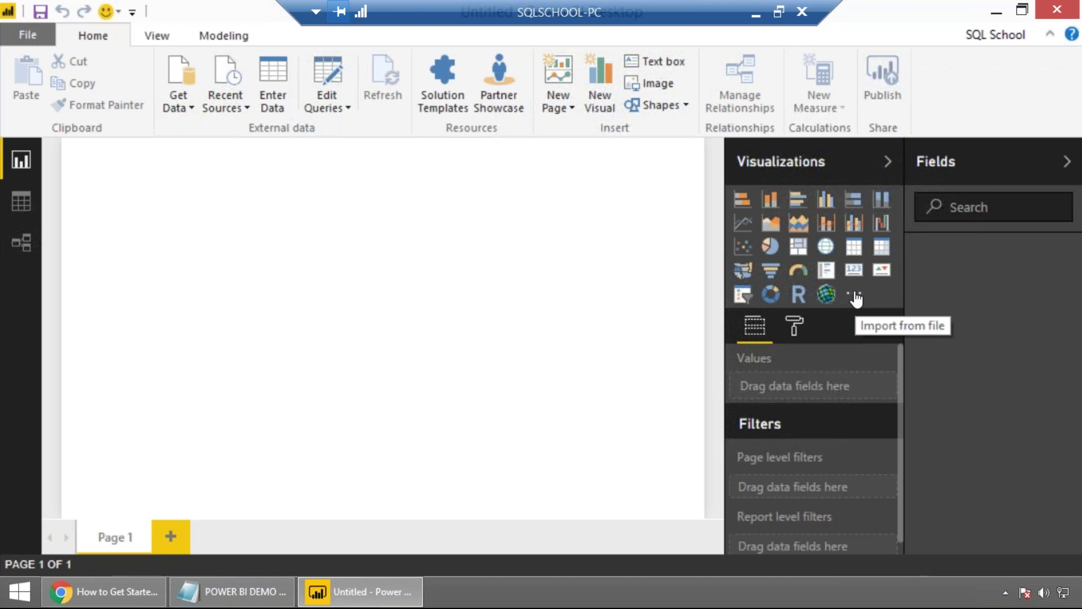
Open the SQLSCHOOL_POWERBI_TRAINING.pbix report in Power BI Desktop.
click(854, 294)
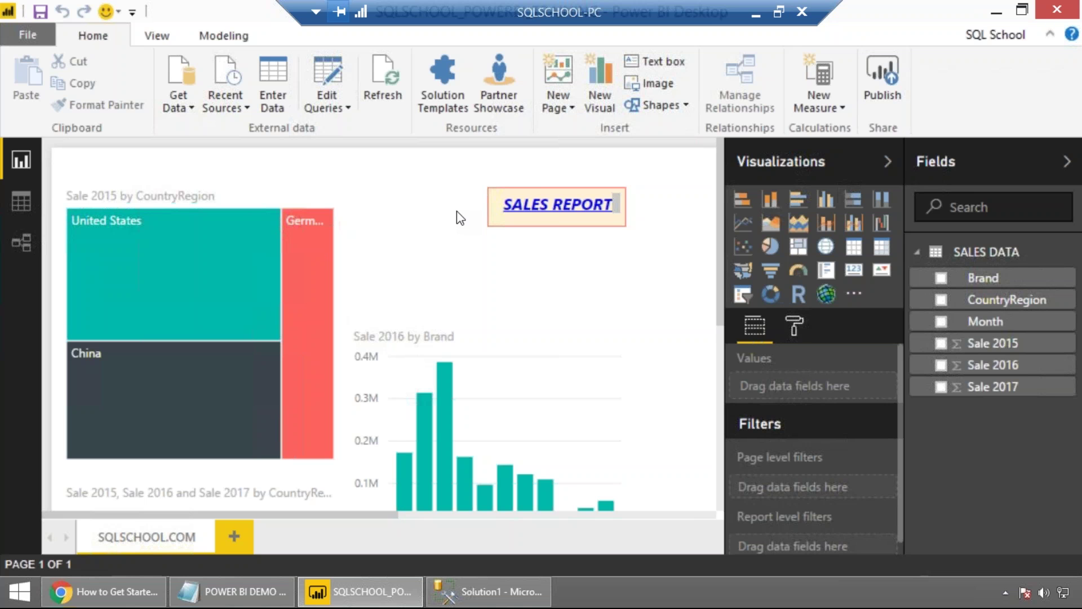
Scroll over the report and briefly edit, then leave, the SALES REPORT title.
scroll(461, 222, down, 3)
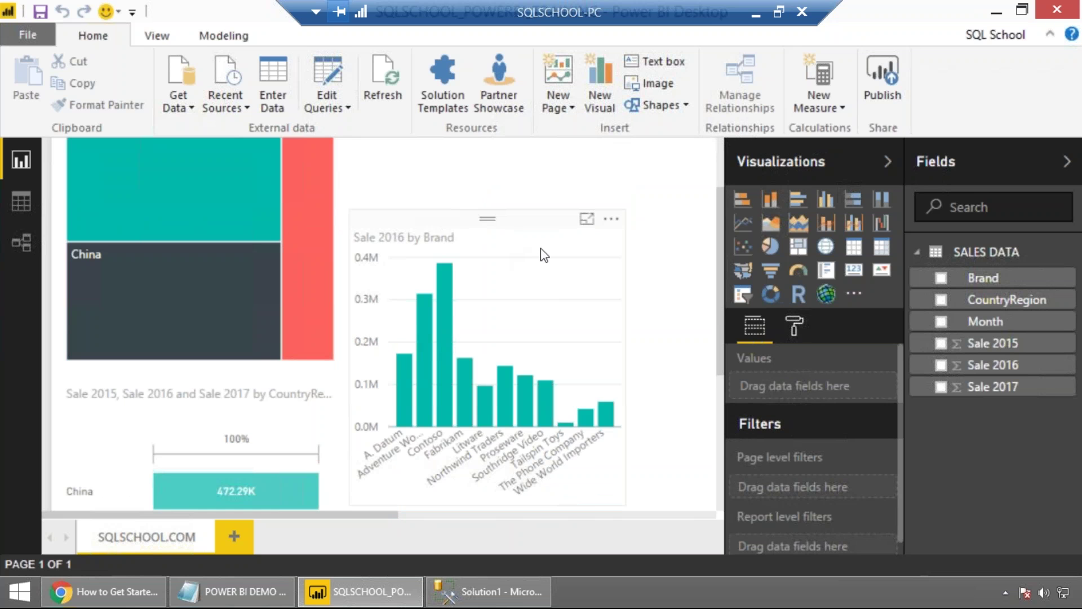
scroll(540, 248, up, 3)
click(527, 217)
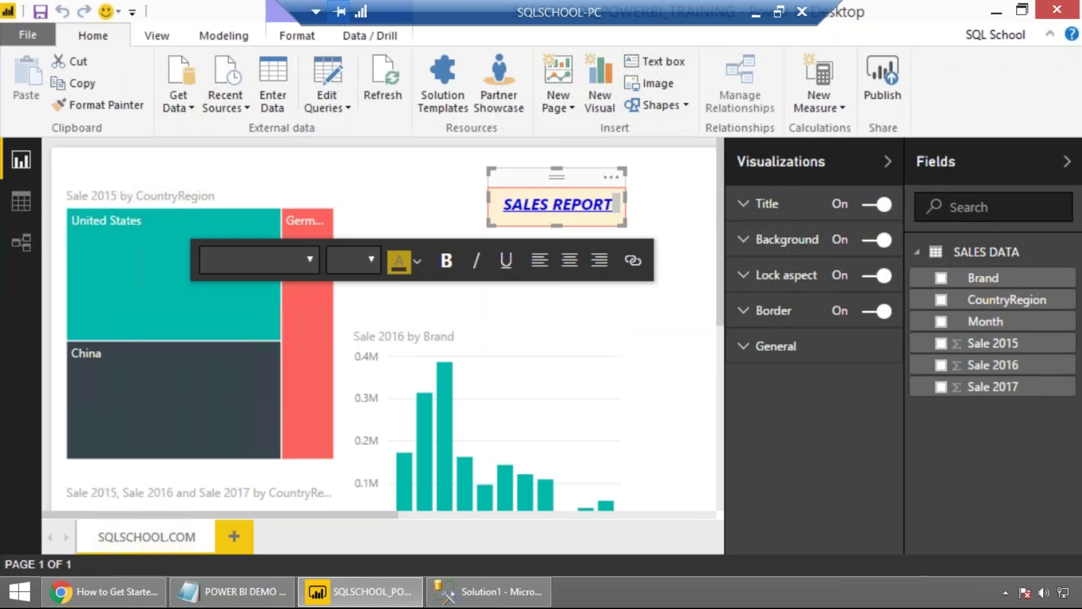
click(567, 310)
scroll(248, 299, down, 3)
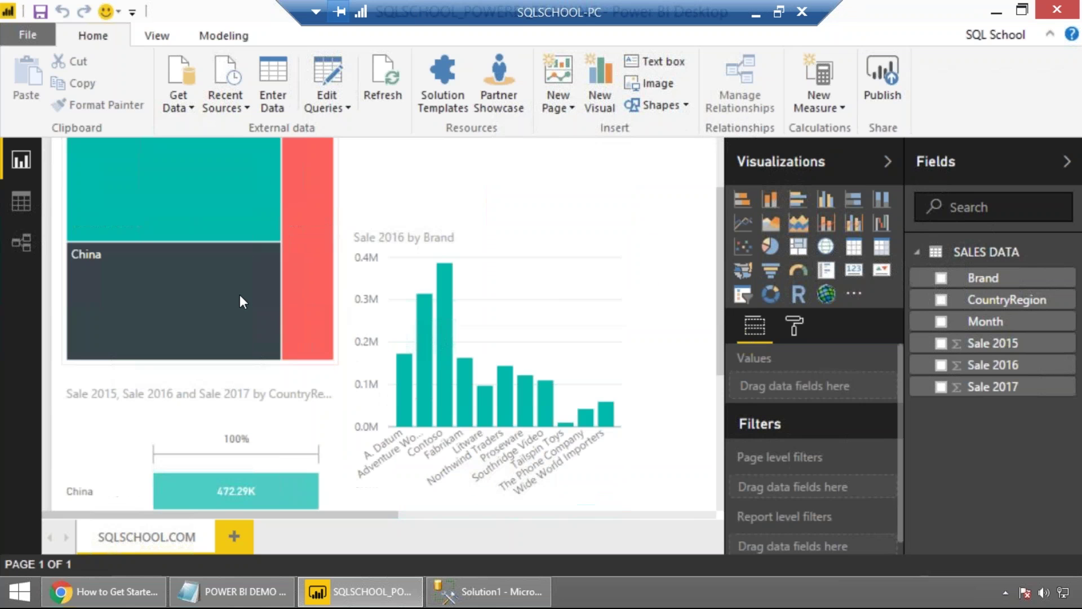
scroll(365, 299, up, 3)
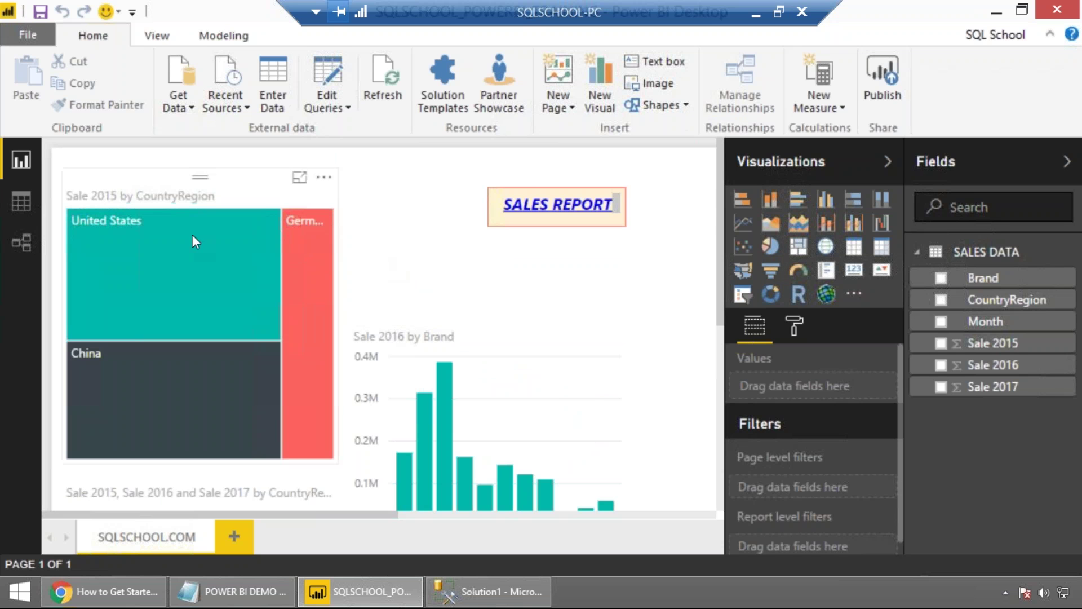
scroll(395, 294, down, 2)
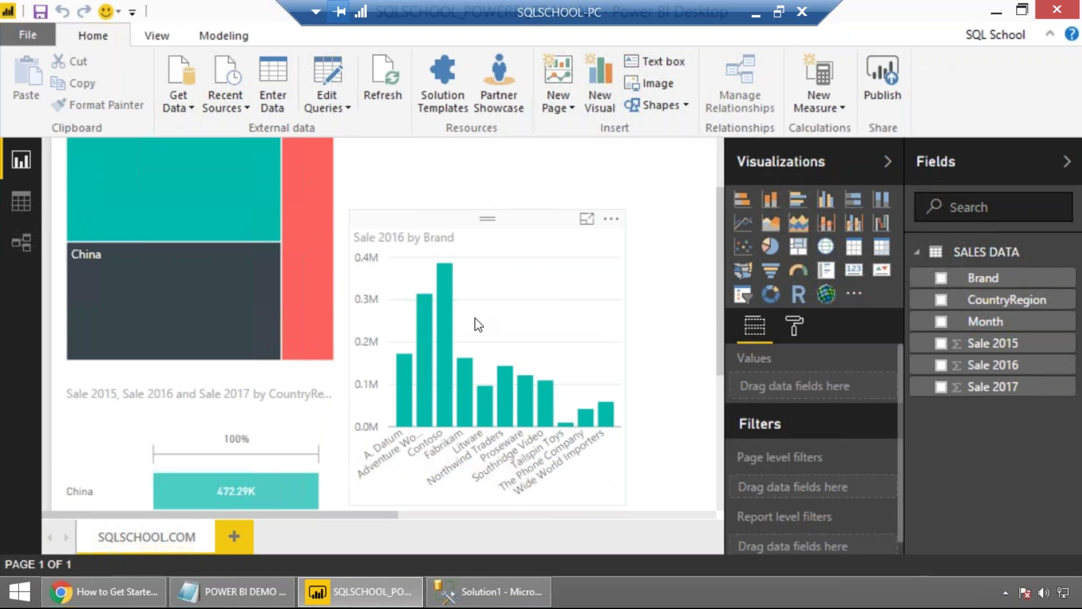
scroll(478, 324, up, 2)
Cross-highlight the charts by picking United States, then China, in the country treemap.
click(194, 284)
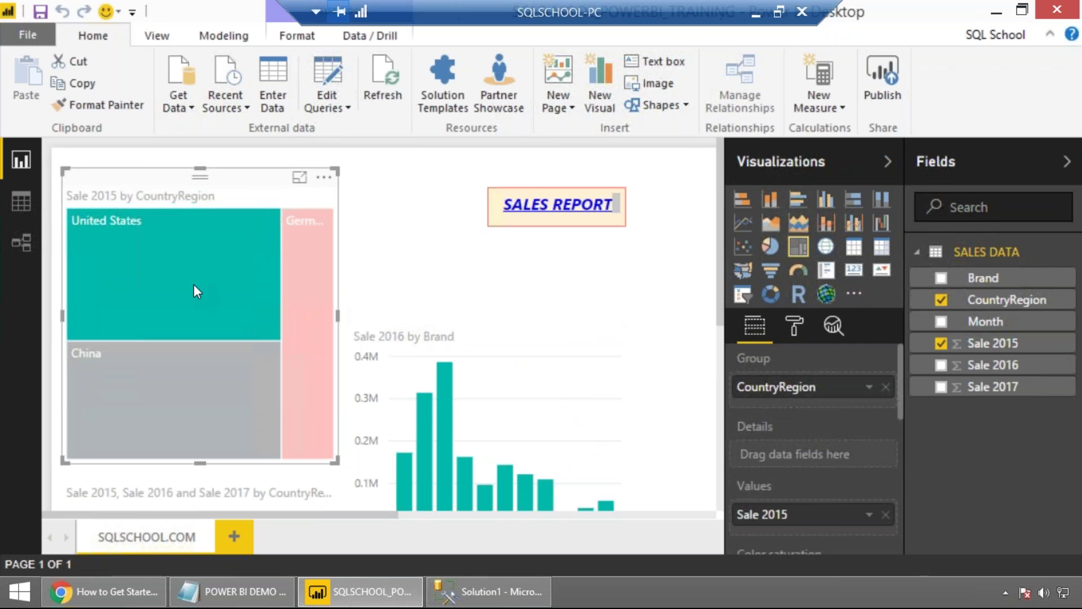
scroll(194, 284, down, 2)
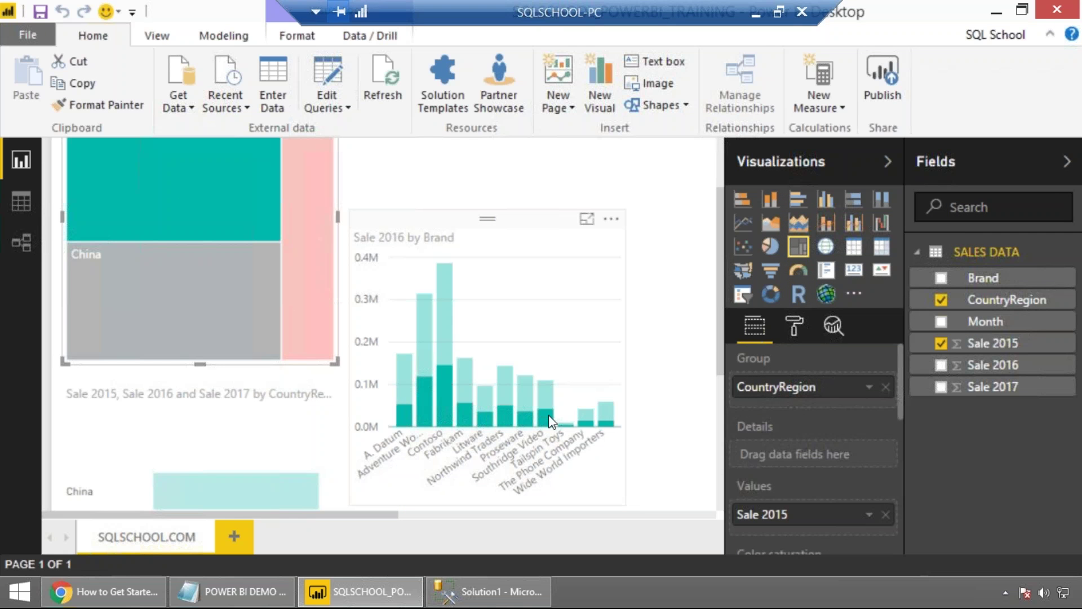
click(209, 346)
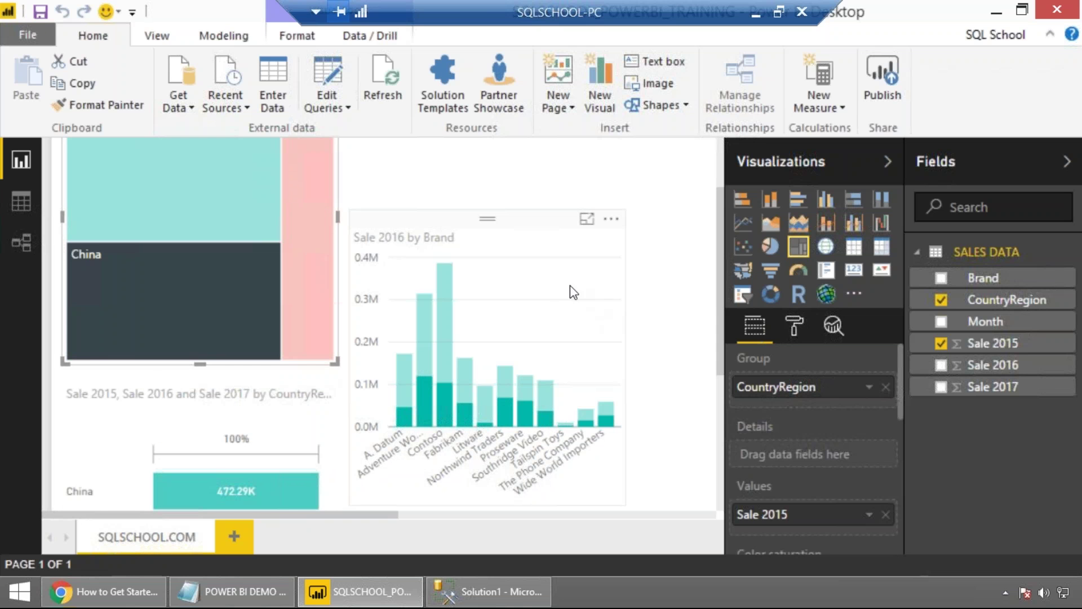
click(658, 272)
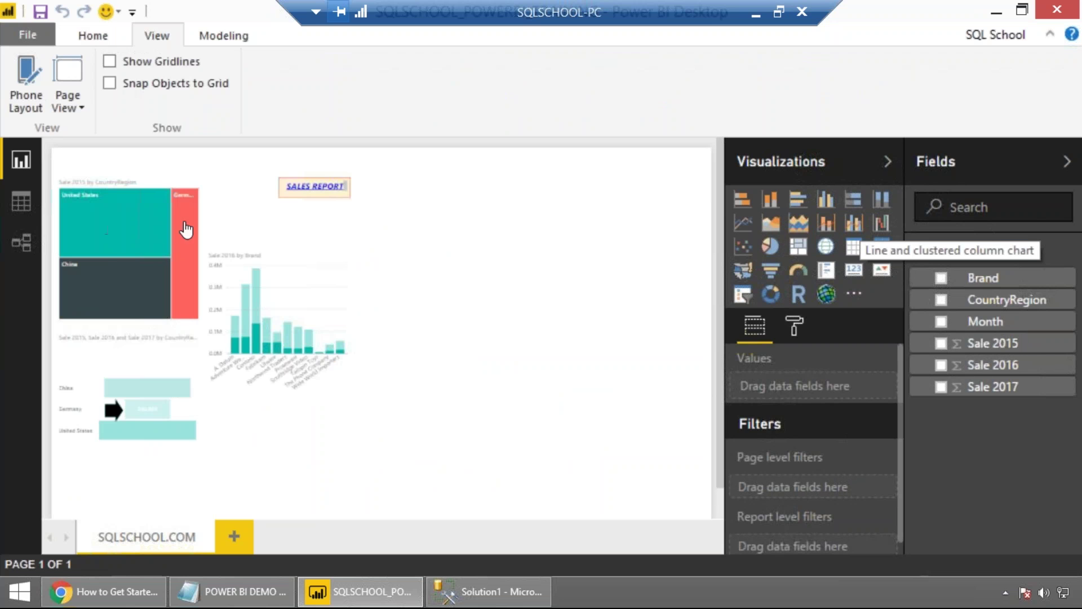
click(106, 232)
Highlight United States then China, and show the report page at Actual Size.
click(134, 224)
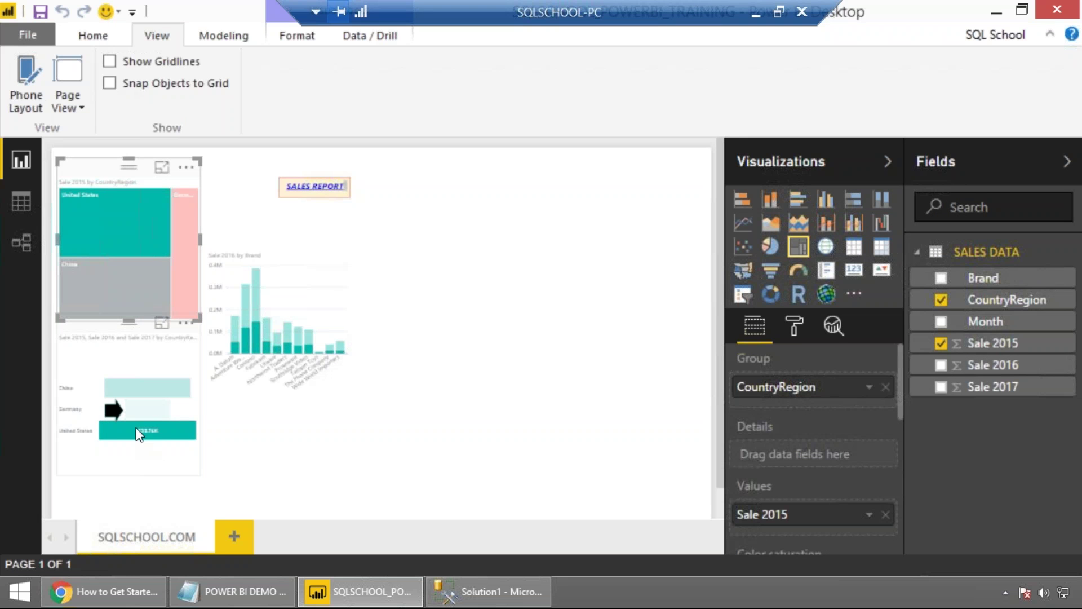
click(120, 295)
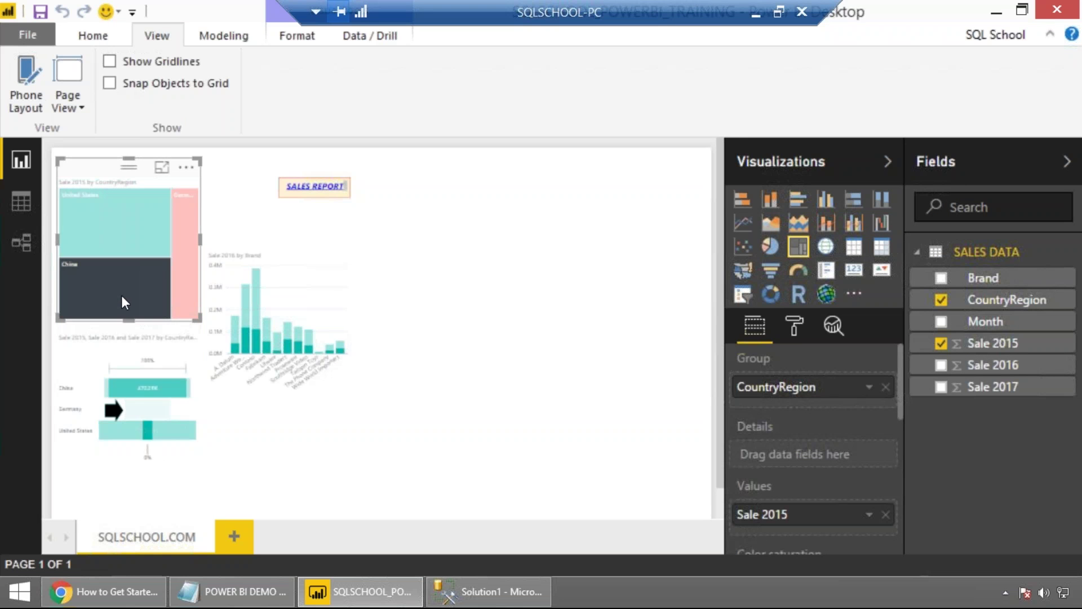
click(71, 104)
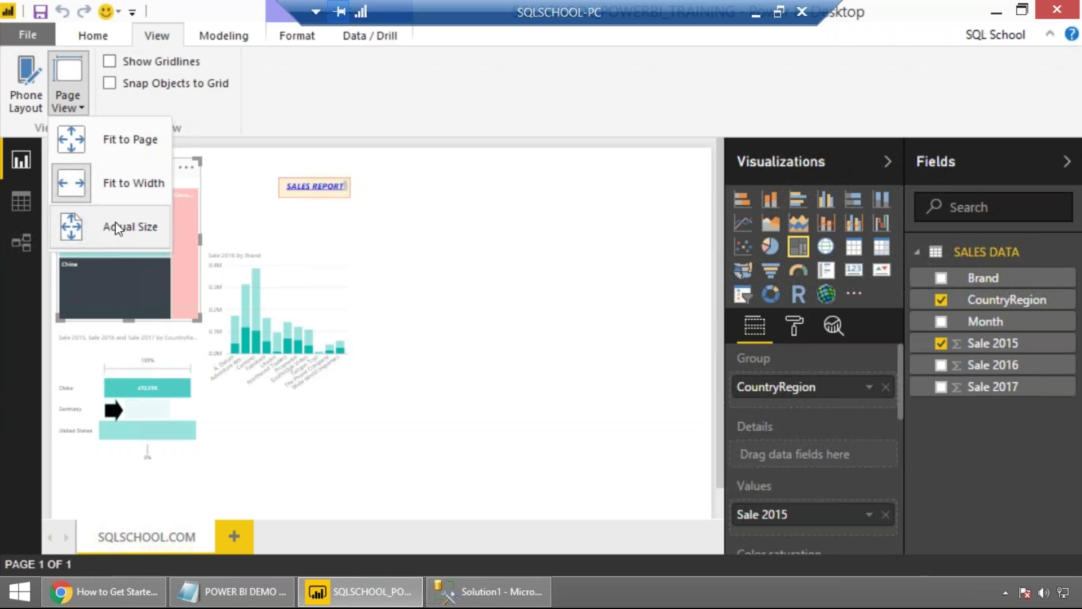
click(115, 221)
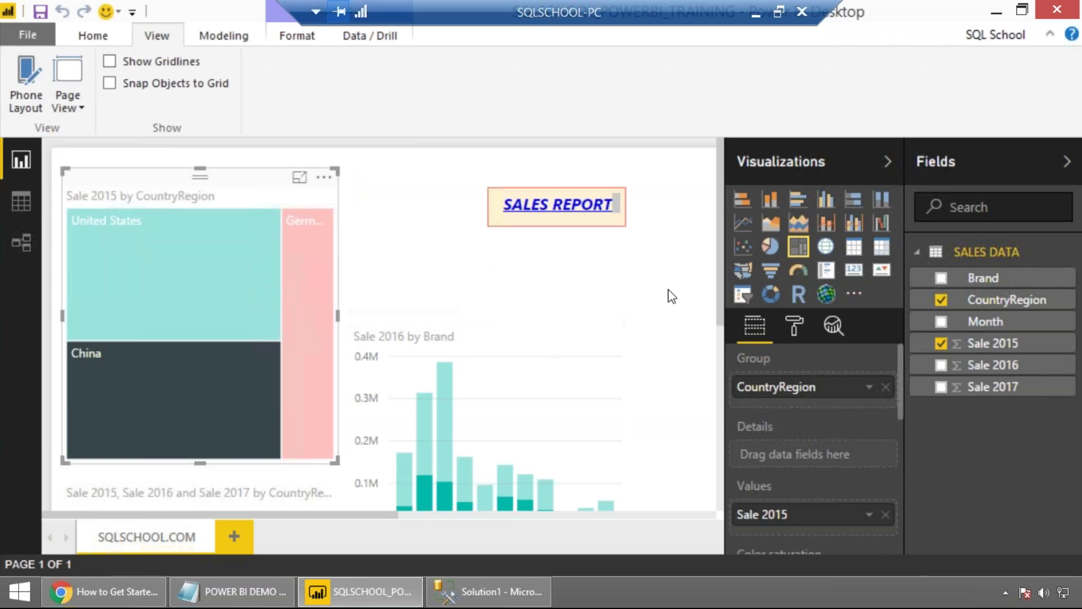
drag(721, 264, 695, 267)
Complete STEP 3 as 'LAUNCH THE APP (APPS FROM YOUR COMPUTER >> POWER BI)'.
key(alt+Tab)
click(334, 274)
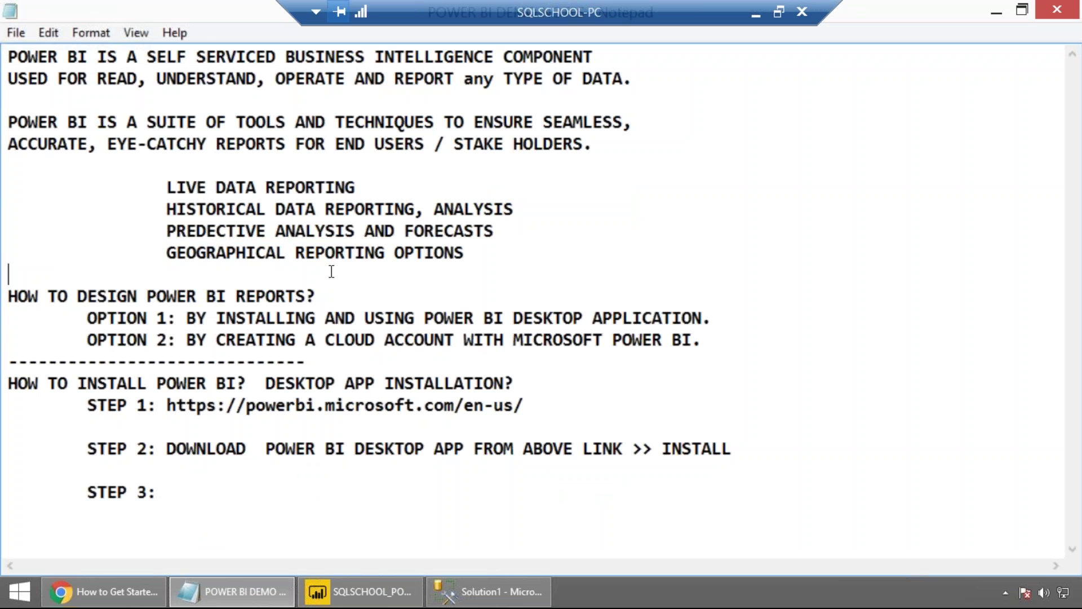
click(200, 496)
text(LAUNCH THE)
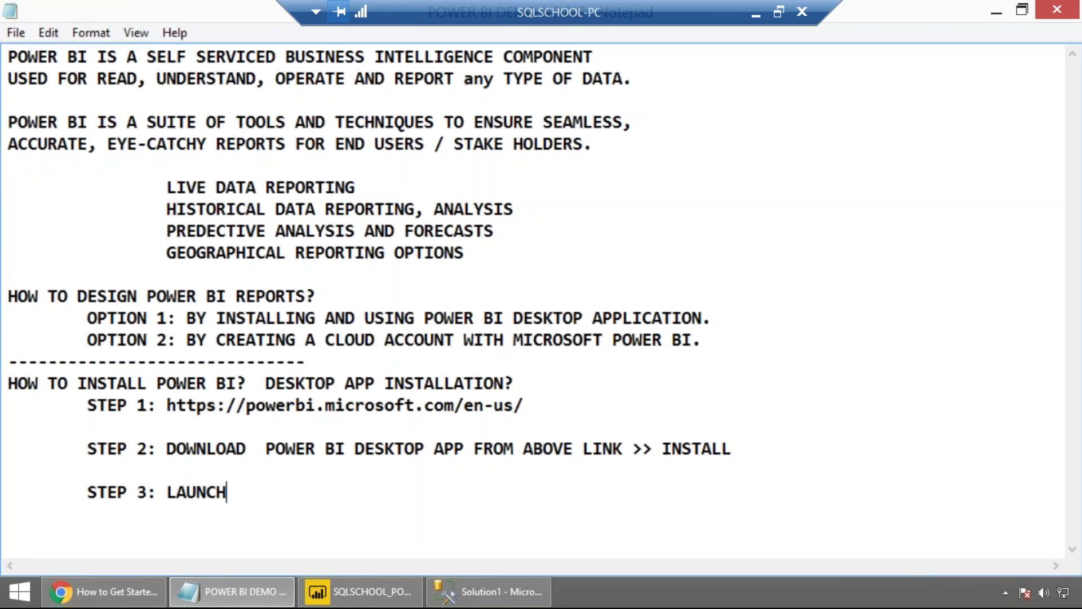
text(PP )
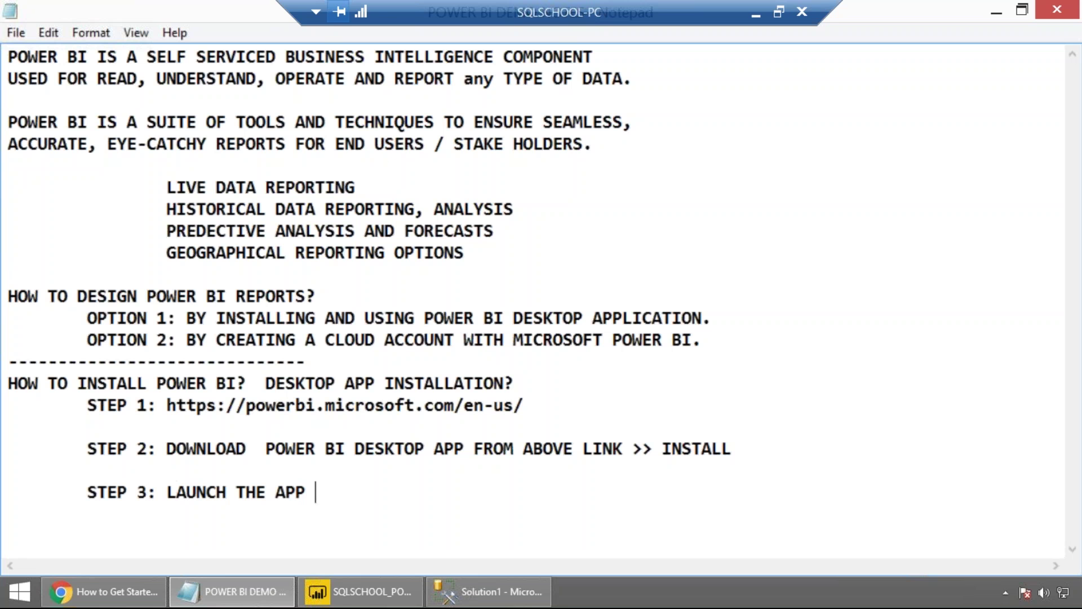
text((APPS )
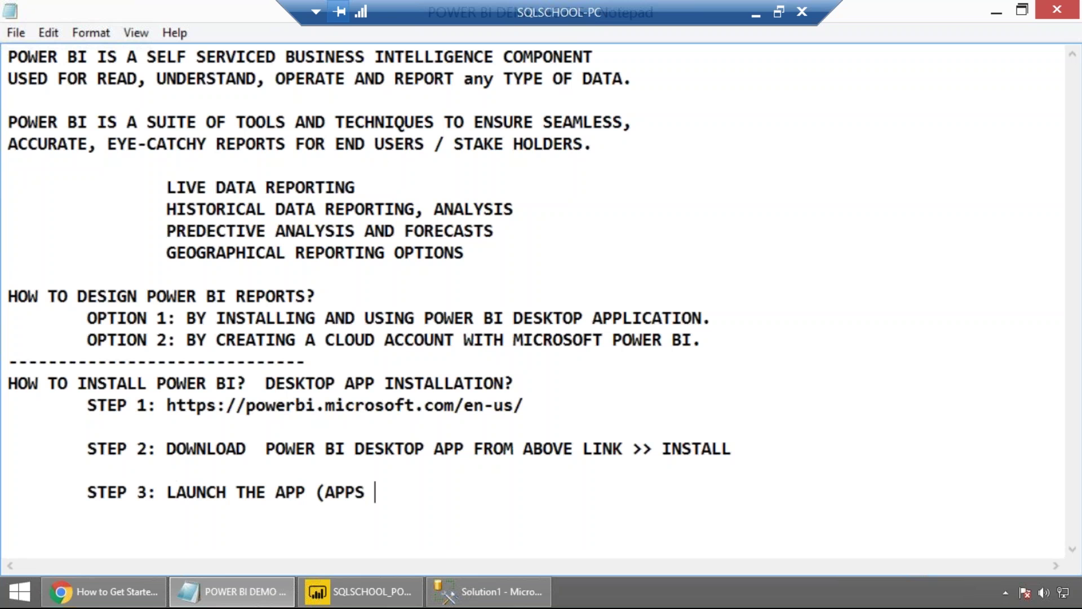
text(FROM YOUR COMPUTER )
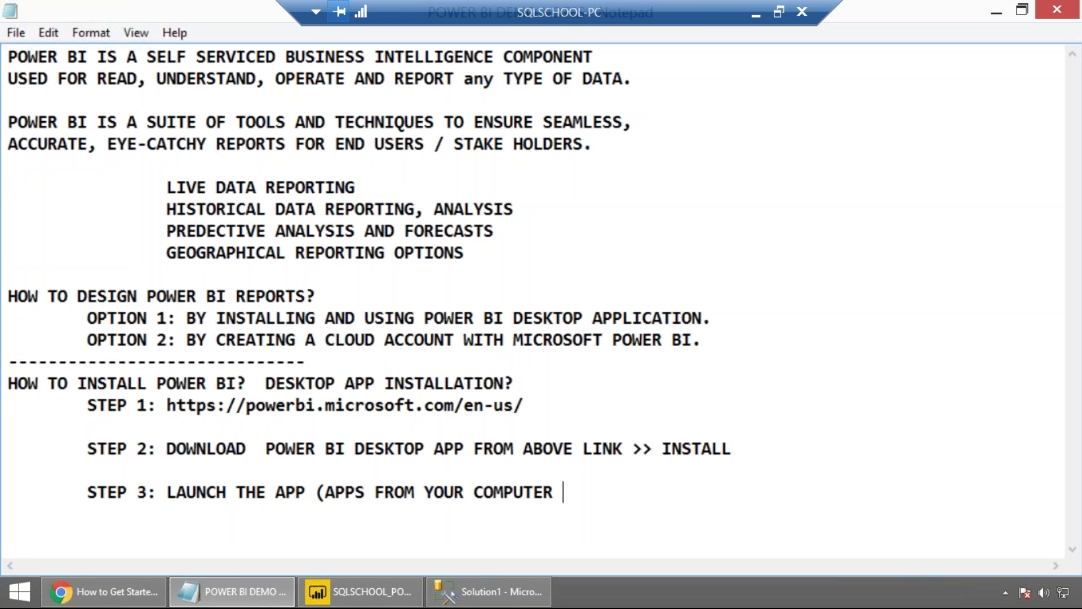
text(>> POWER BI)
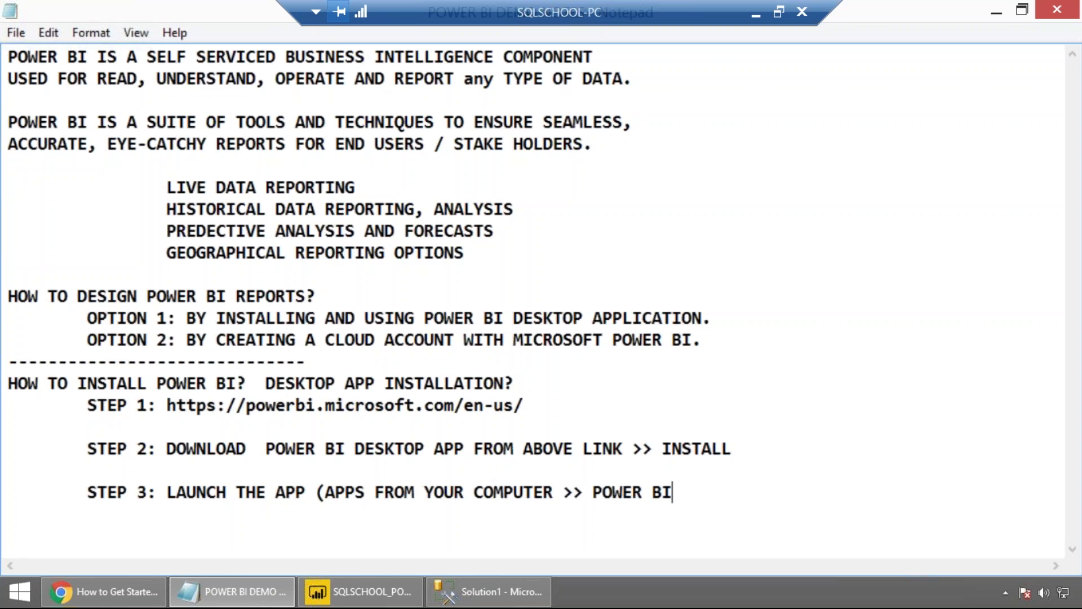
text())
Search Windows for Power BI Desktop, then return to the notes and start a new line.
mouse_move(1055, 263)
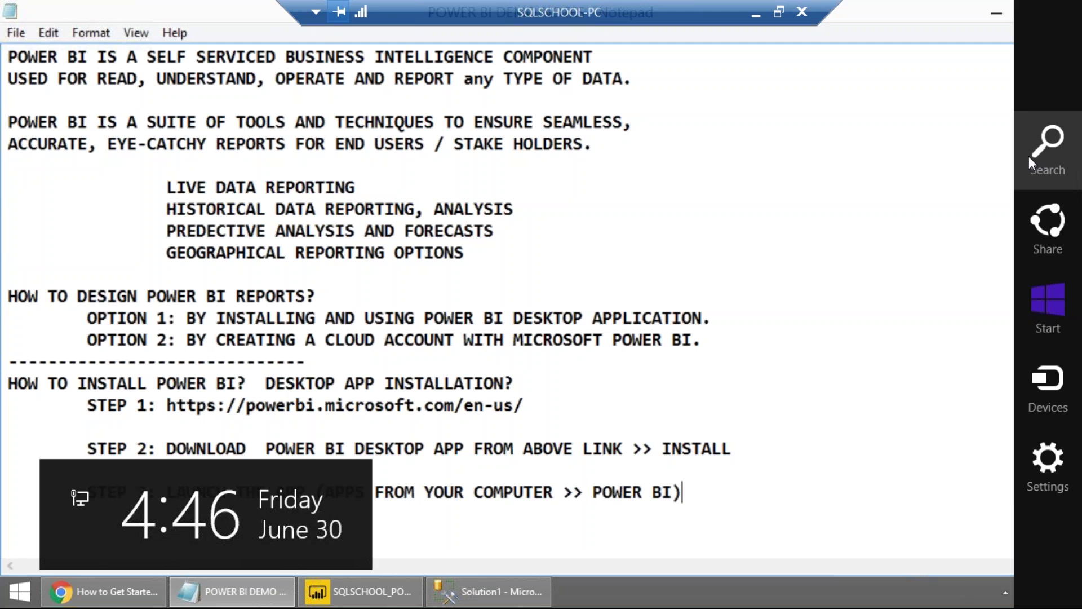
click(1029, 157)
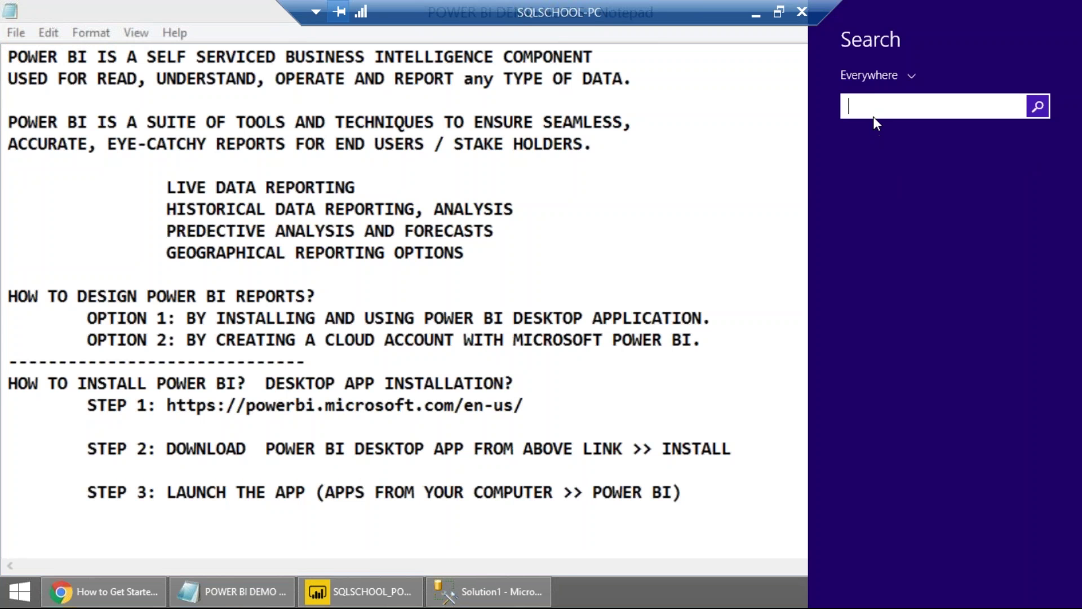
text(POwer BI Desktop)
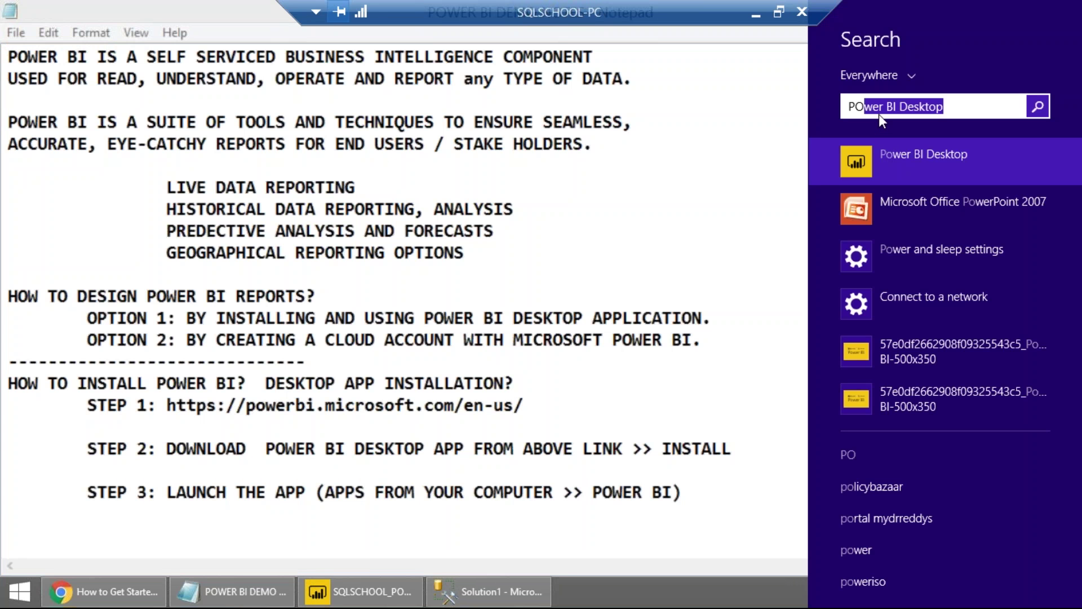
key(Right)
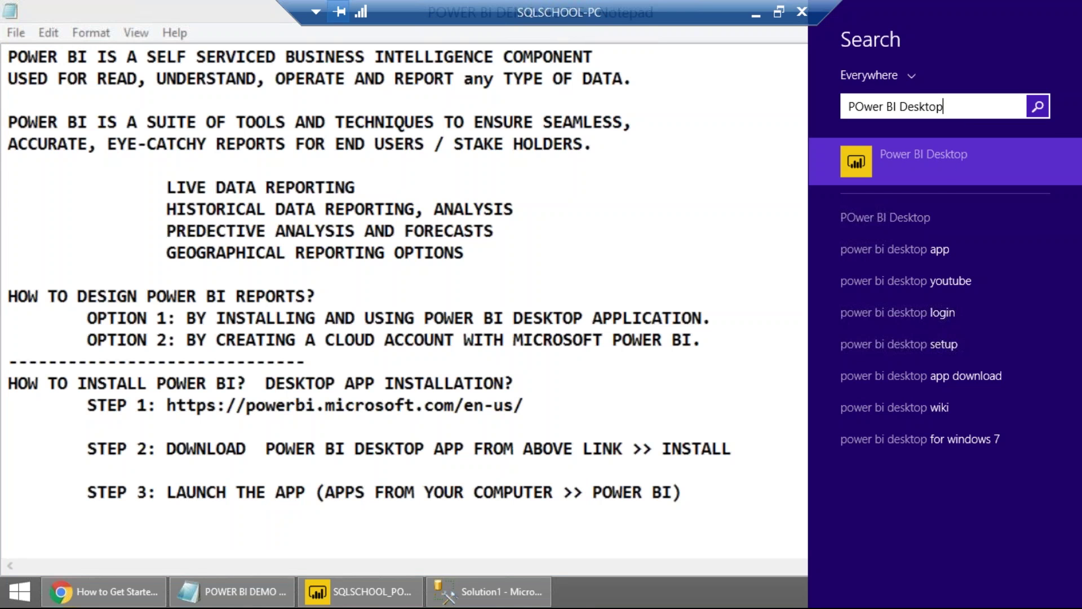
click(697, 494)
key(Return)
key(Return)
Add the heading 'HOW TO CONFIGURE POWER BI CLOUD ACCOUNT?' with spacing and an indented line.
text(HOW TO CO)
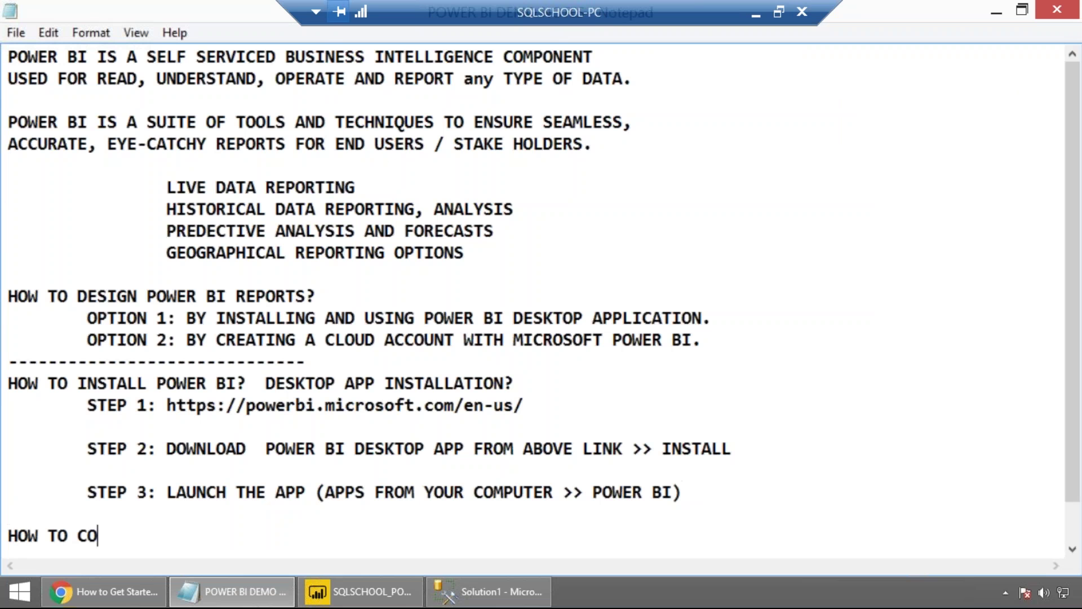
text(NFIGURE POWER BI CO)
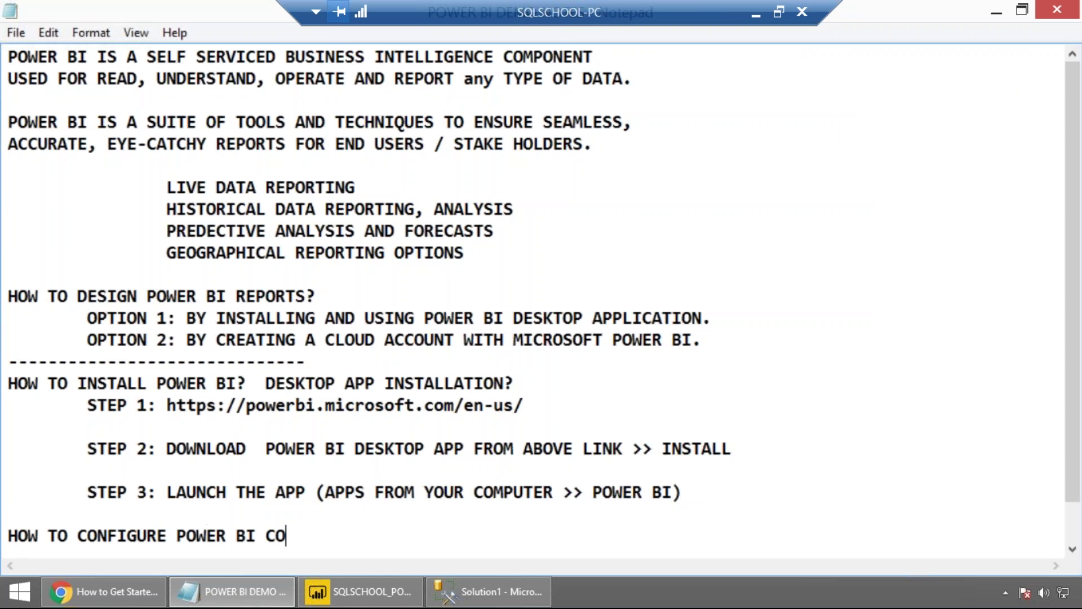
key(BackSpace)
text(LOUD ACCOUNT?)
key(Tab)
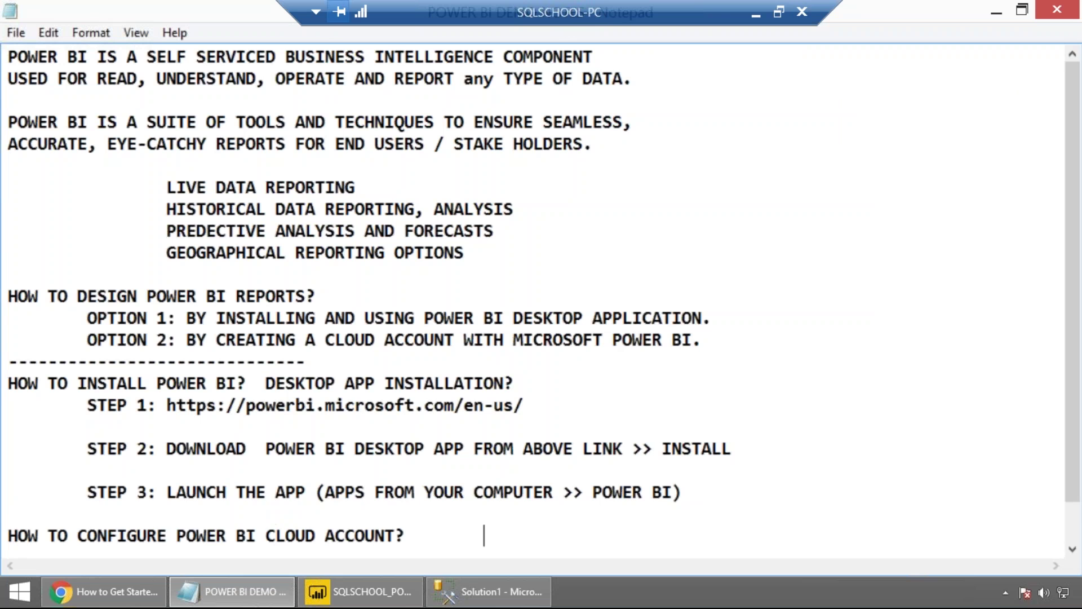
key(Return)
key(Tab)
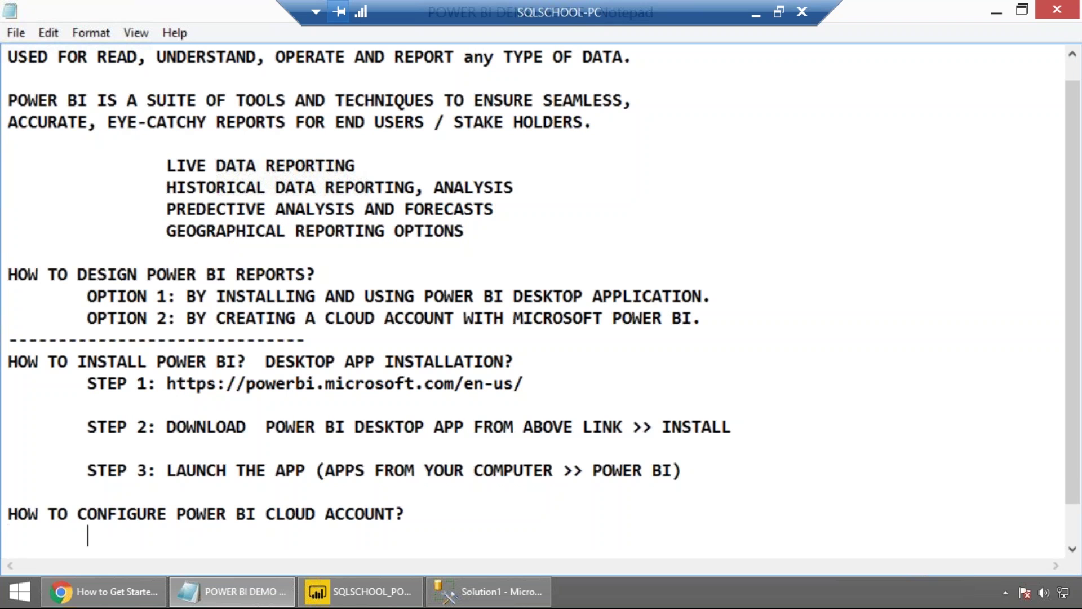
key(Return)
key(Return)
key(Return)
key(Return)
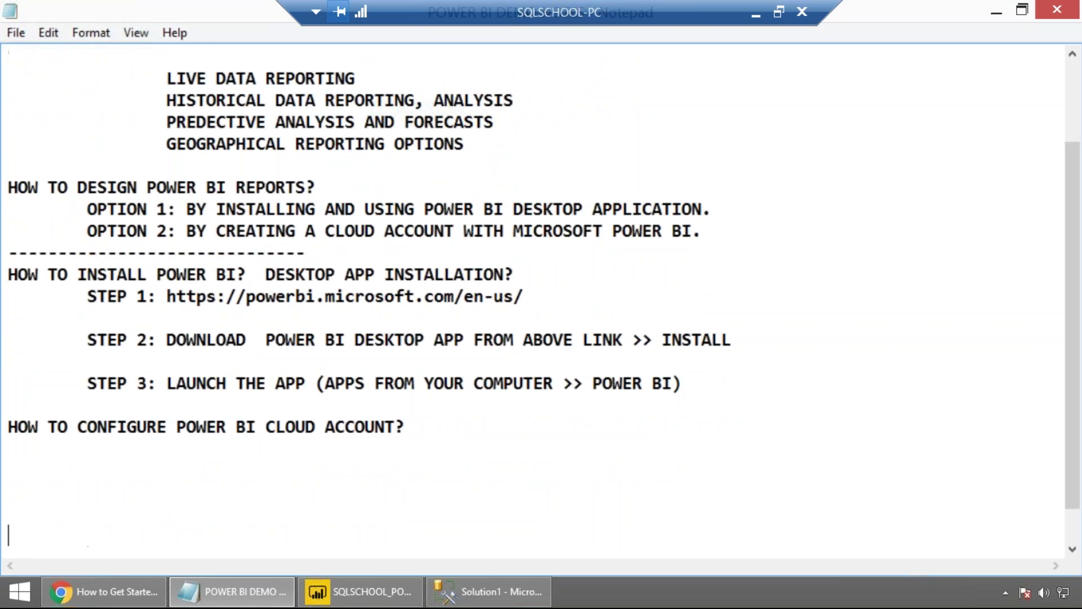
click(306, 252)
key(Return)
click(212, 469)
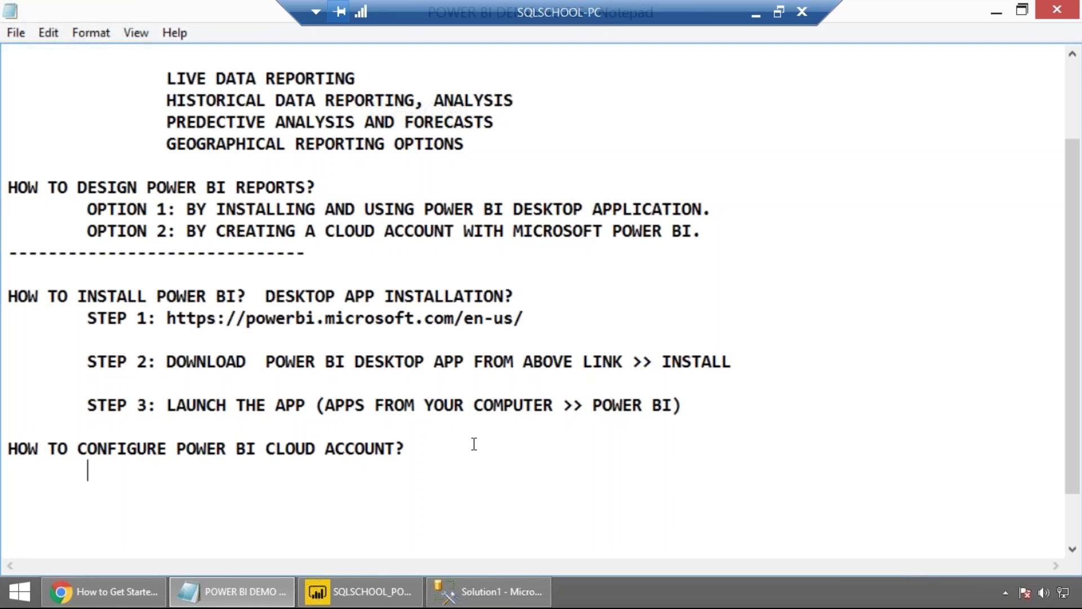
Write the PURPOSE note: reports from Power BI Desktop are stored and rendered for end-user access.
text(PURPOSE:)
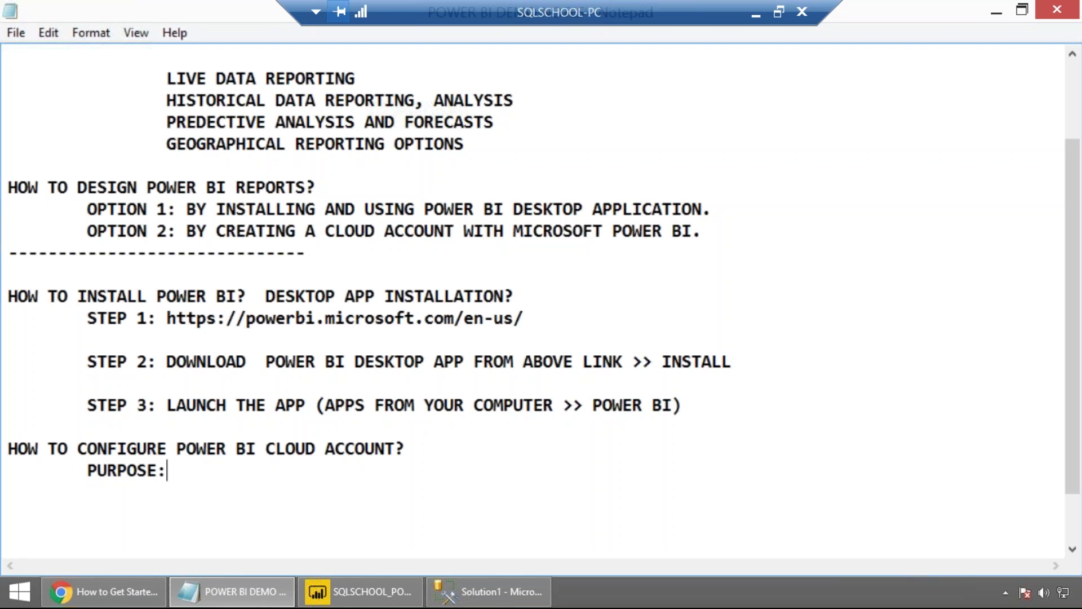
text( THE REPORTS WE )
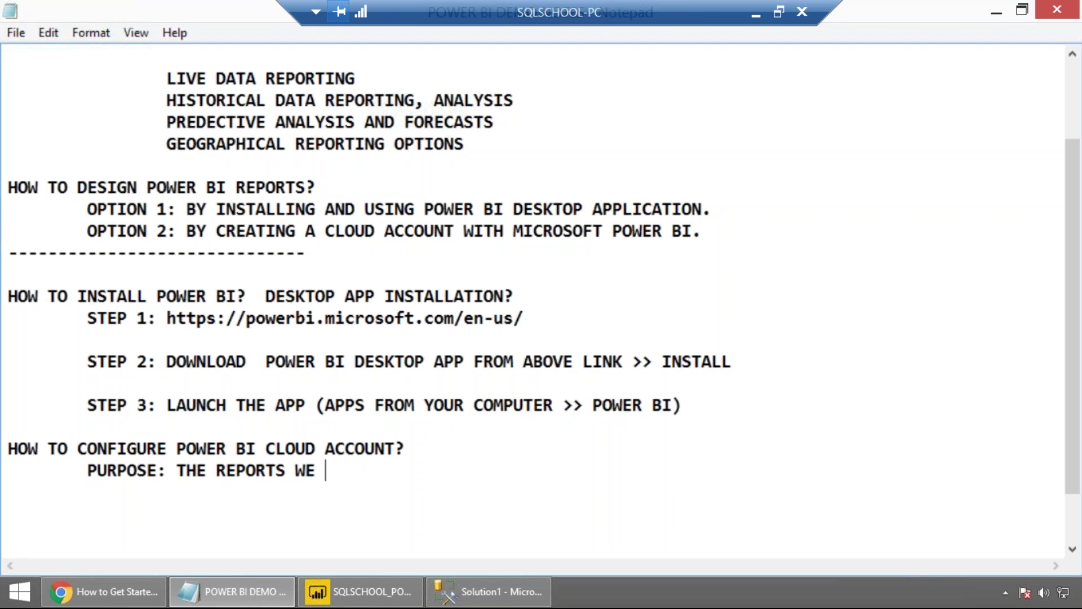
text(DESIGN FROM A)
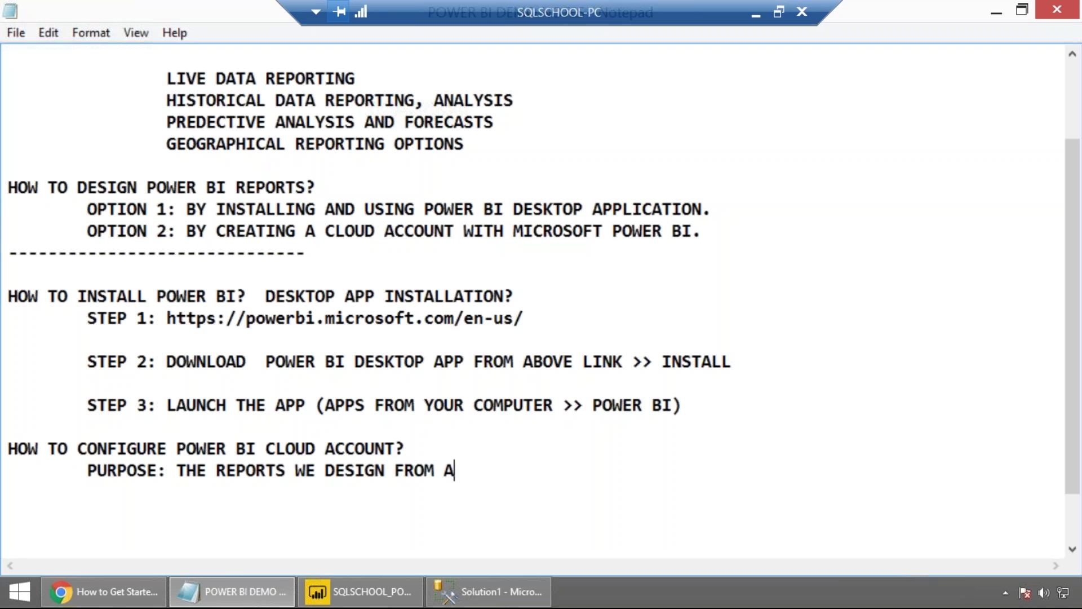
text(BOVE POWRR)
key(BackSpace)
key(BackSpace)
key(BackSpace)
text(ER BI DESK)
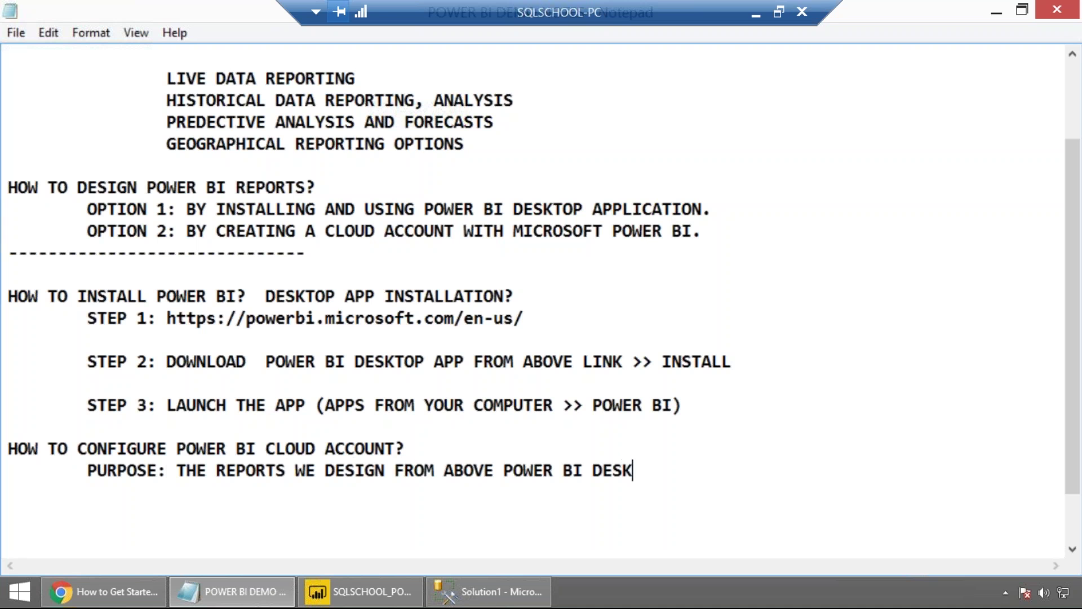
text(TOP  ARE TO BE STORED AND REDE)
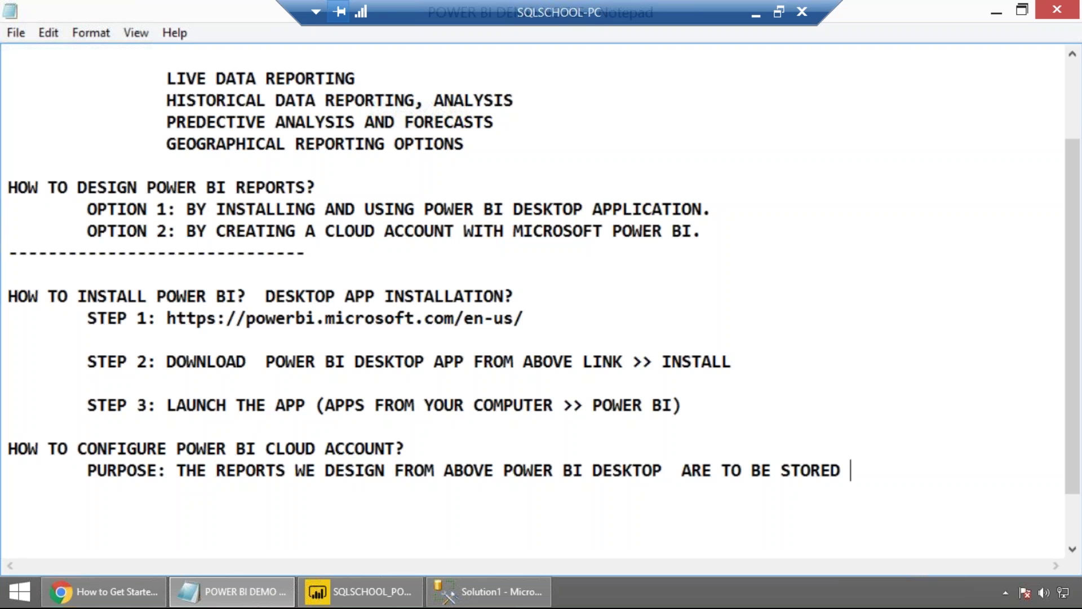
key(BackSpace)
key(BackSpace)
text(NDEREN)
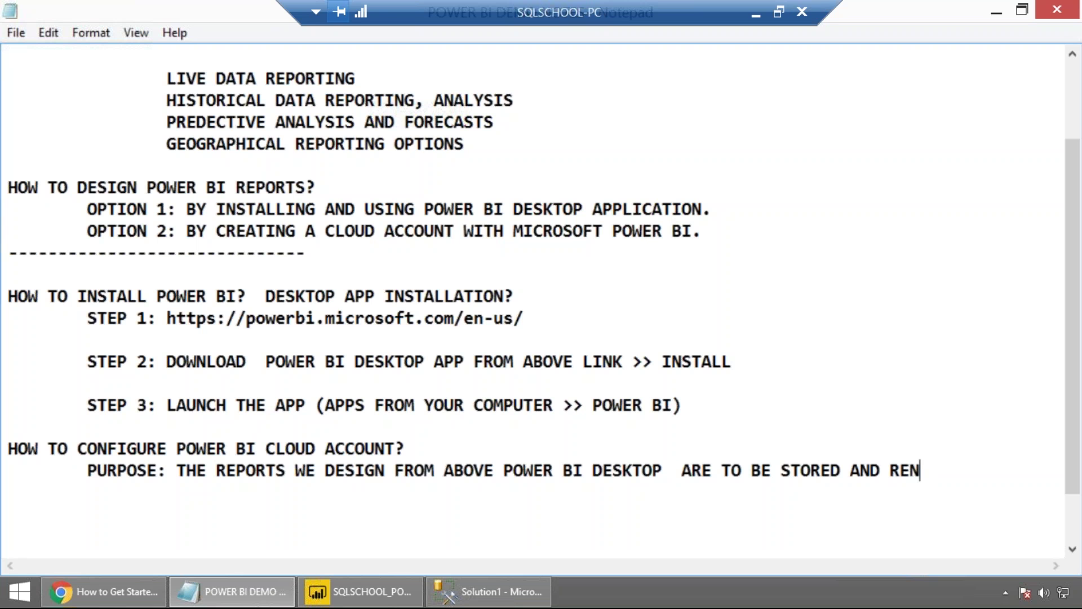
text(ED)
key(BackSpace)
key(BackSpace)
text(D)
key(Return)
key(Tab)
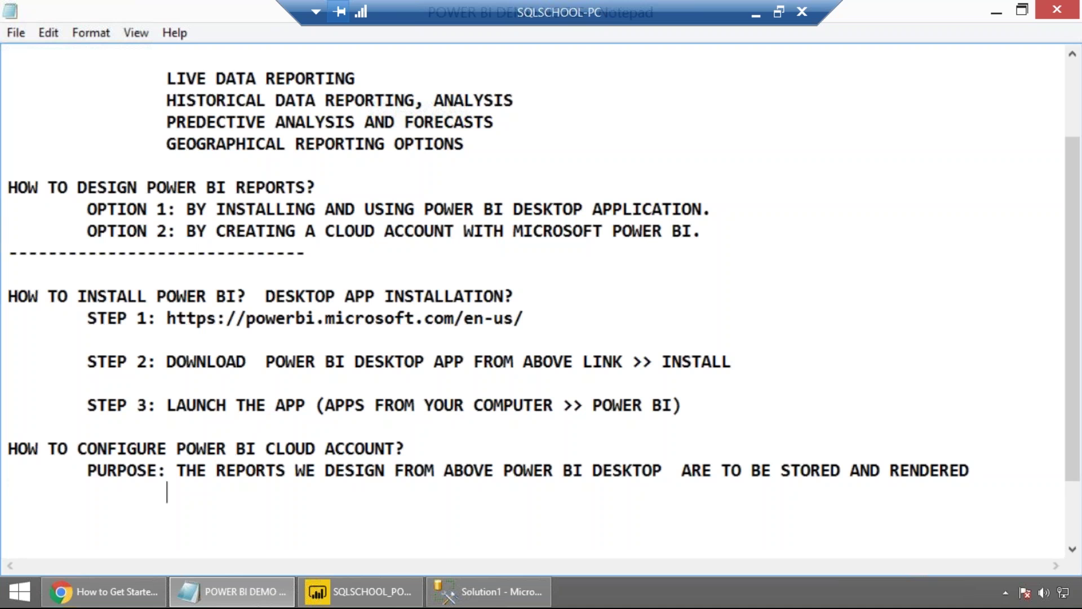
text(FOR END)
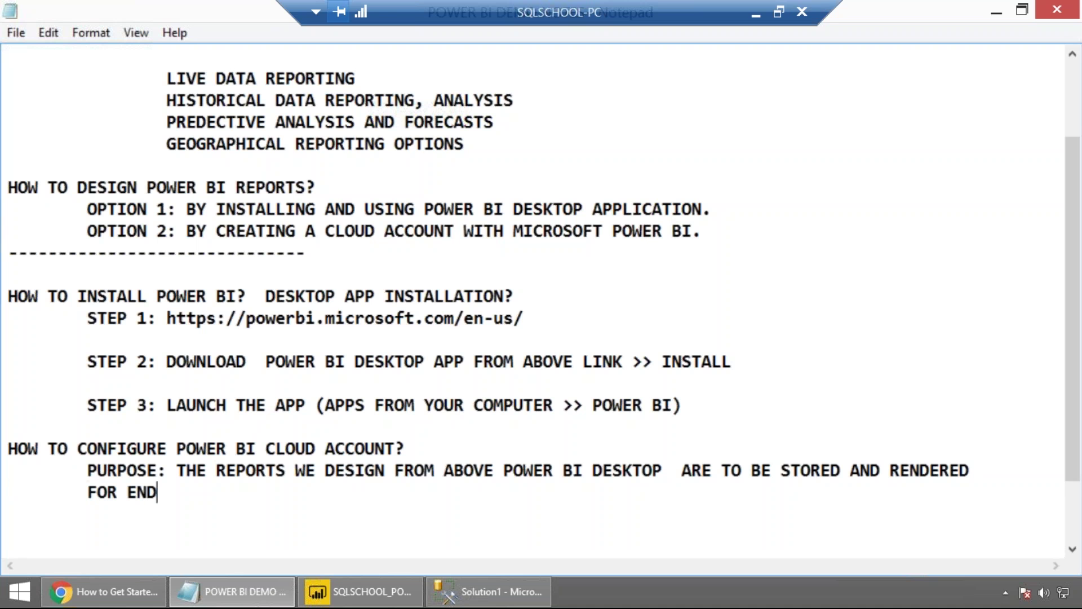
text( USER ACCESS )
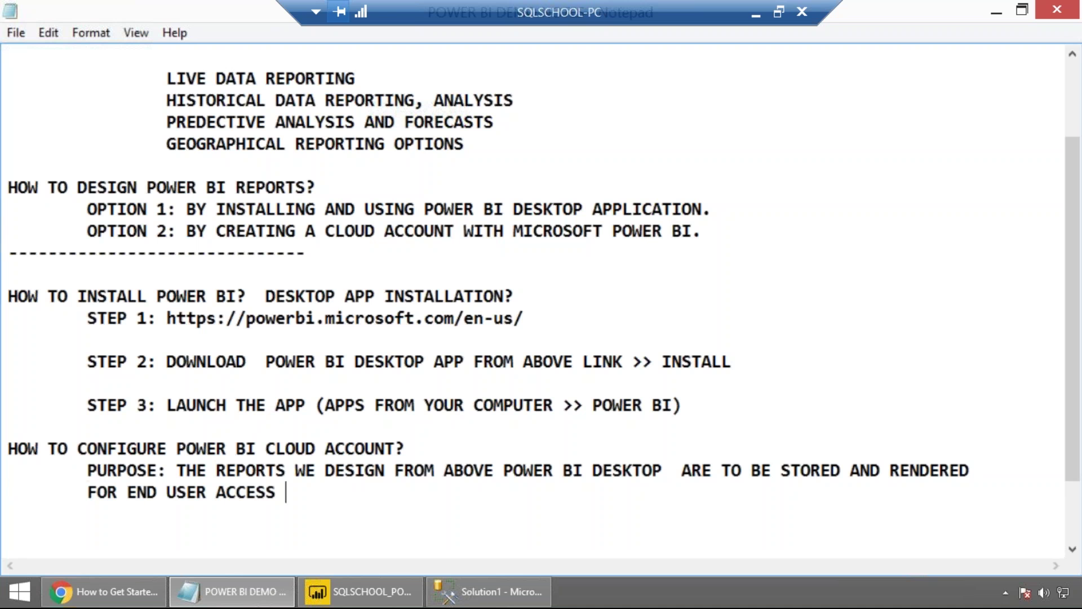
text(USING THIS POWER BI ACCOUNT)
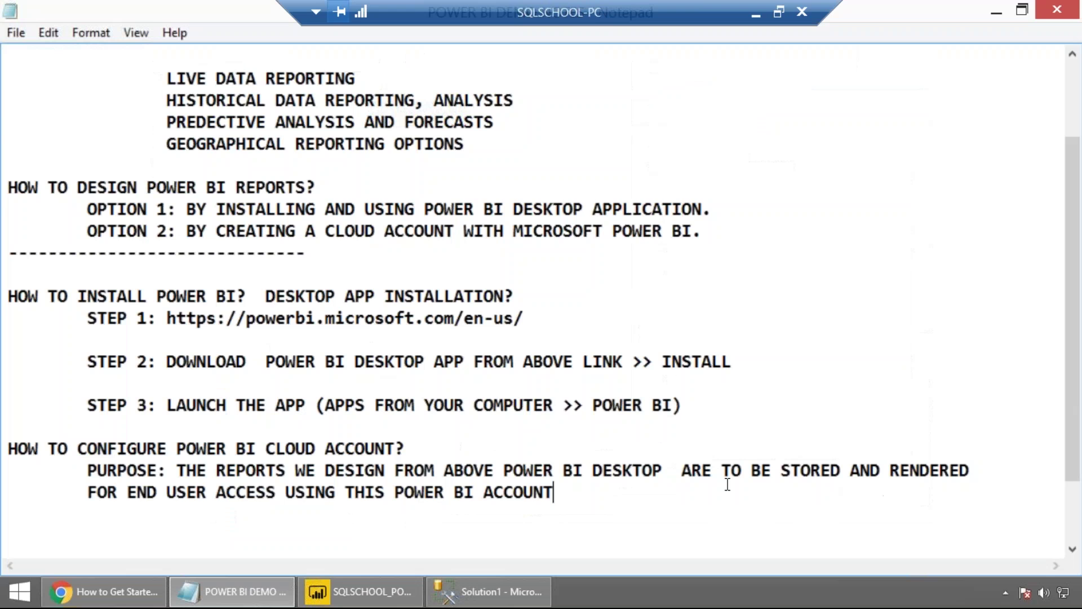
Paste the install STEP 1 line with the Power BI address below the PURPOSE note.
click(533, 317)
drag(176, 317, 223, 314)
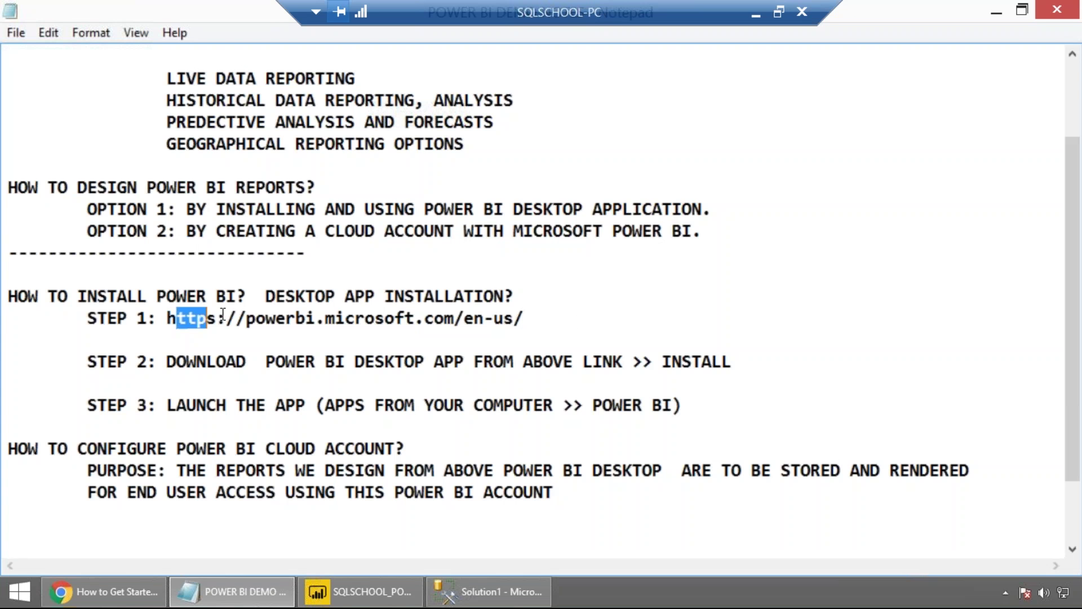
click(168, 319)
click(117, 527)
key(Tab)
click(88, 326)
drag(116, 325, 558, 319)
key(ctrl+c)
click(103, 541)
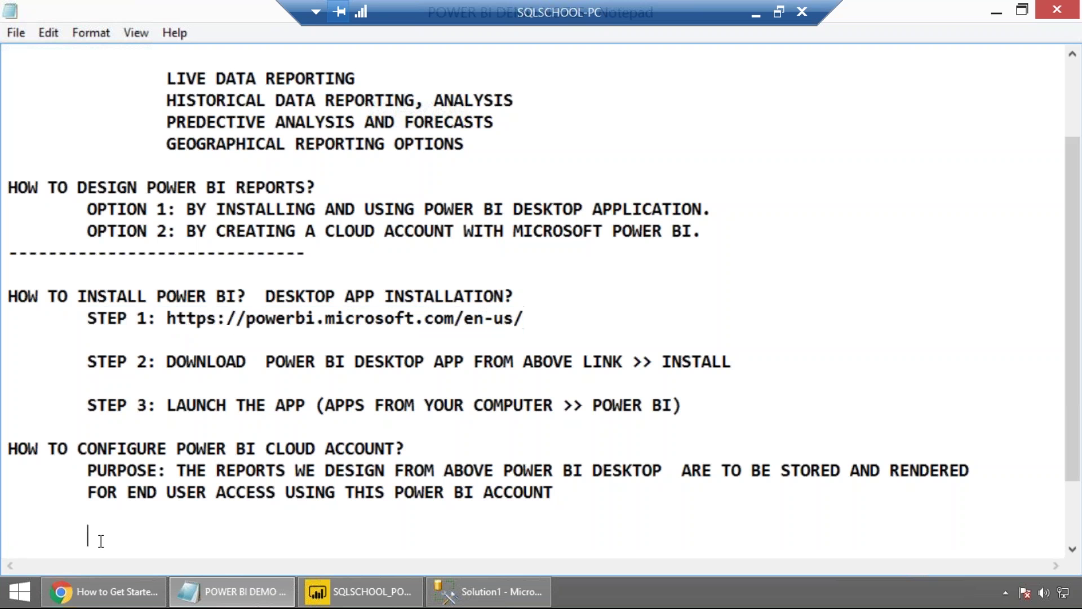
key(ctrl+v)
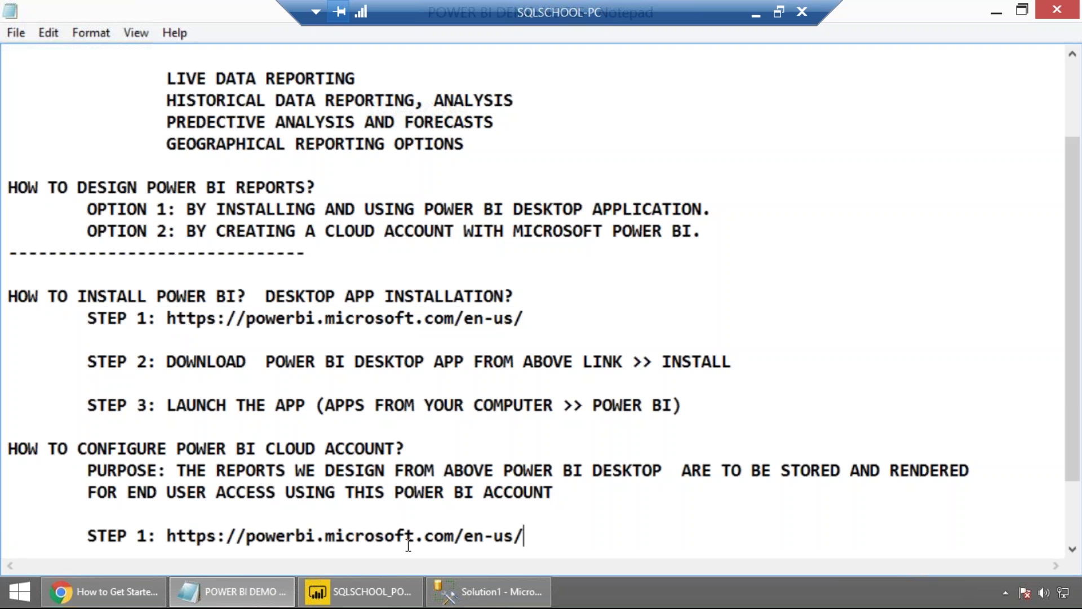
key(Return)
key(Tab)
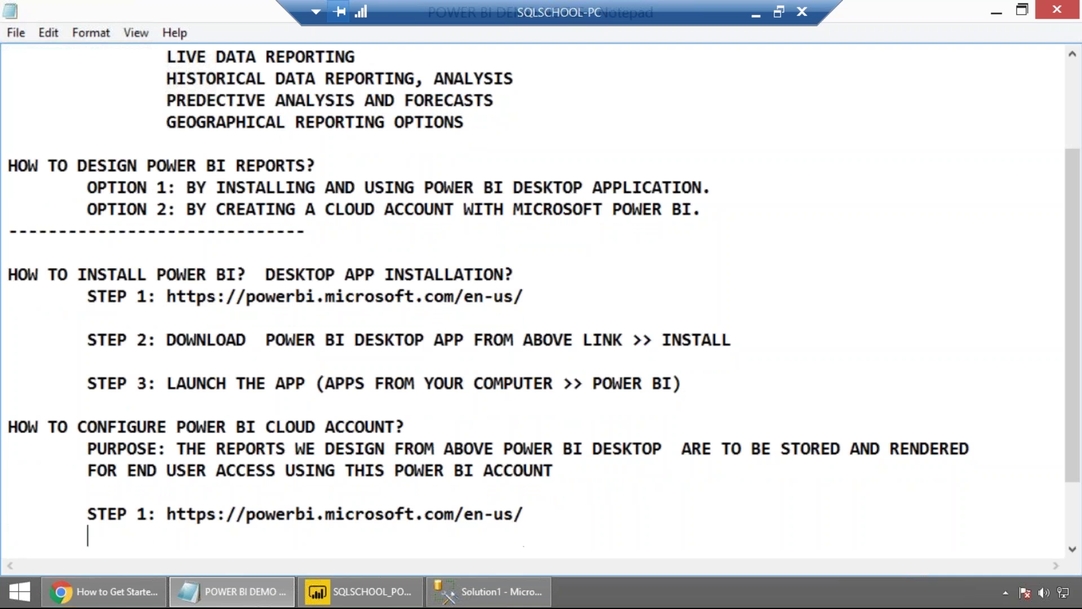
In Chrome, close the download form and start the free Power BI Pro trial under Cloud collaboration and sharing.
click(105, 593)
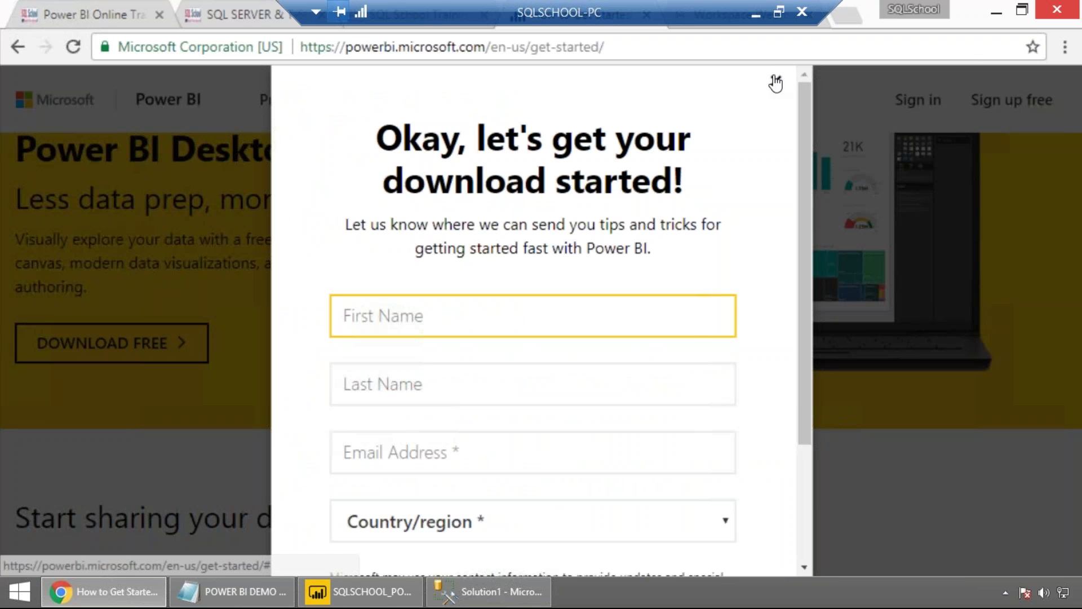
click(775, 82)
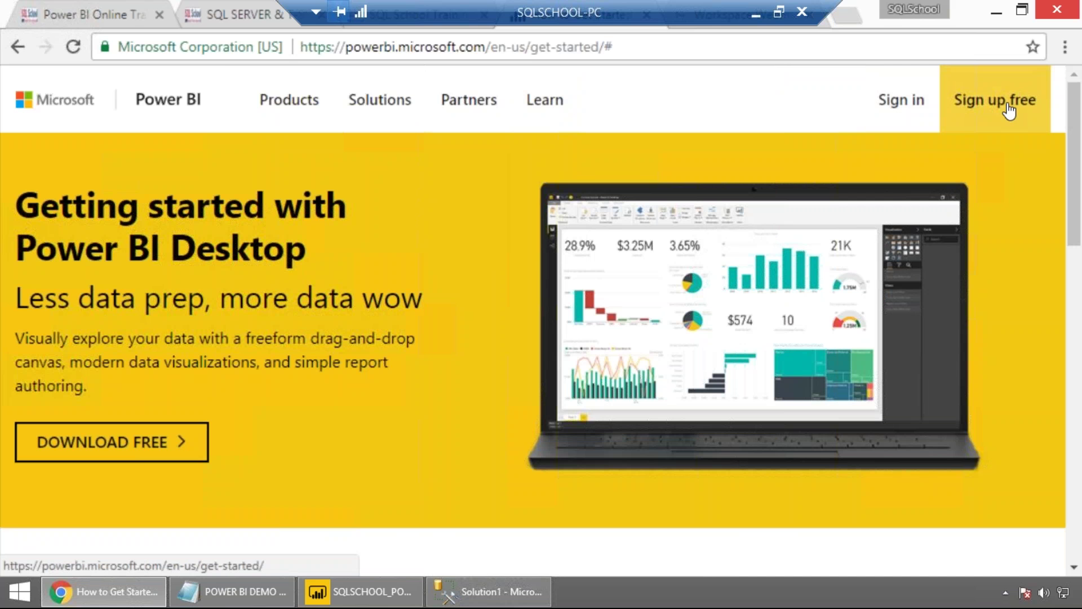
click(1009, 111)
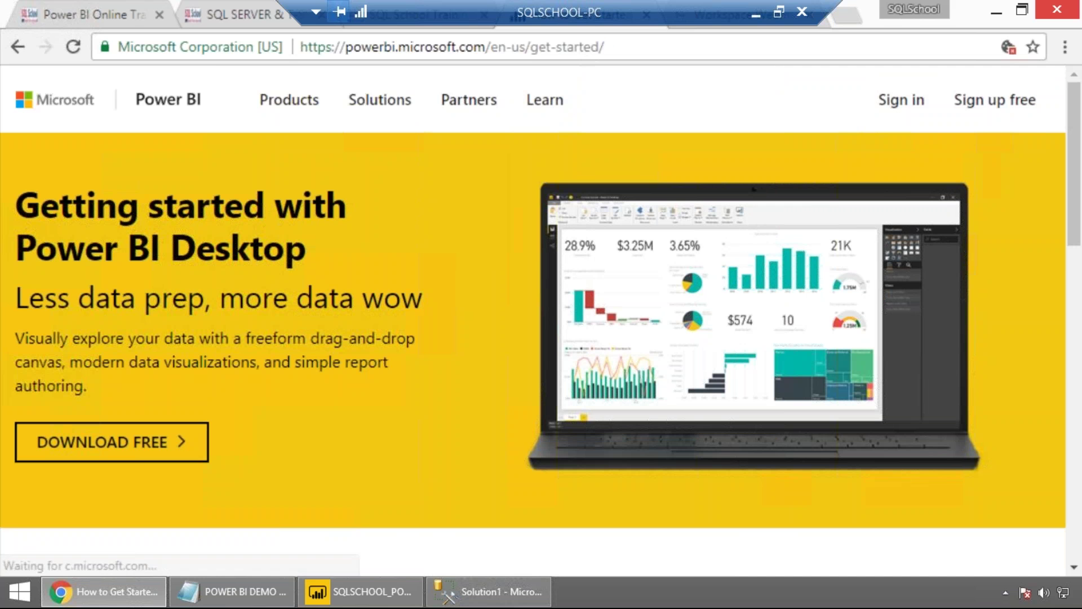
scroll(451, 313, down, 8)
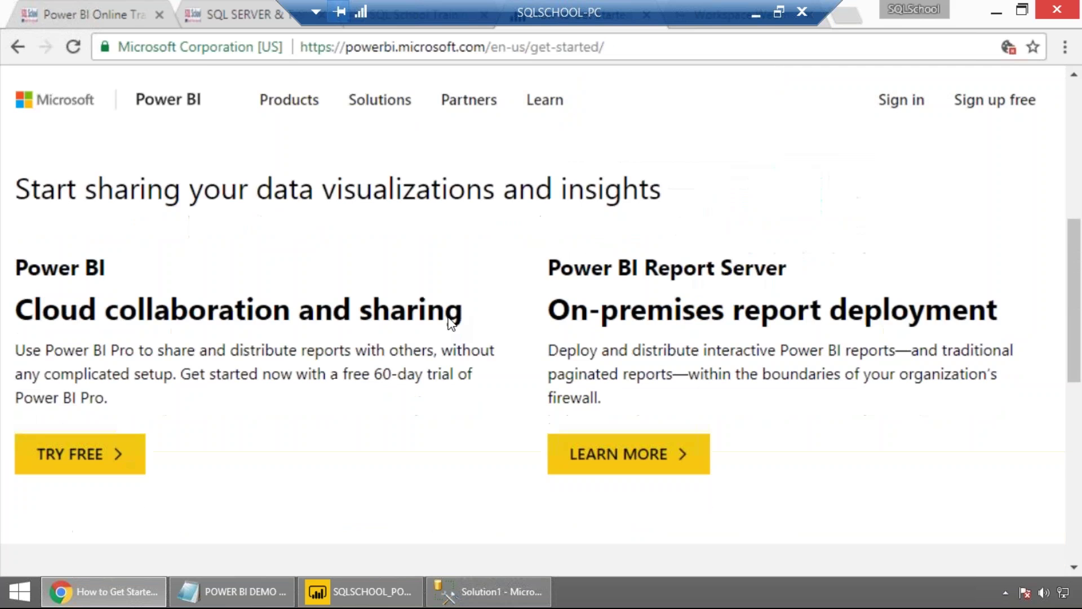
scroll(371, 227, up, 8)
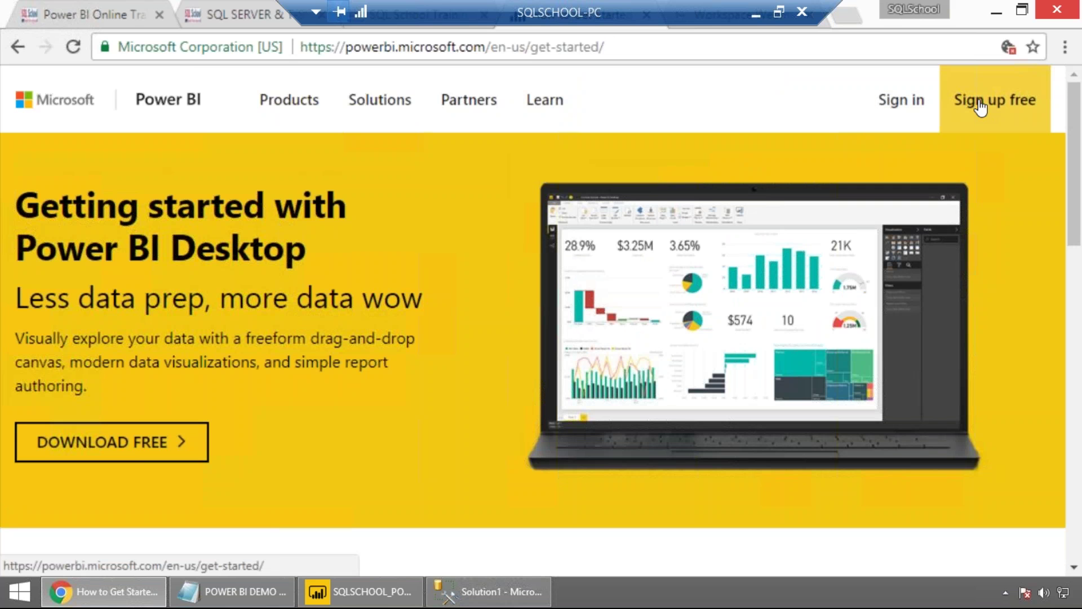
scroll(394, 261, down, 8)
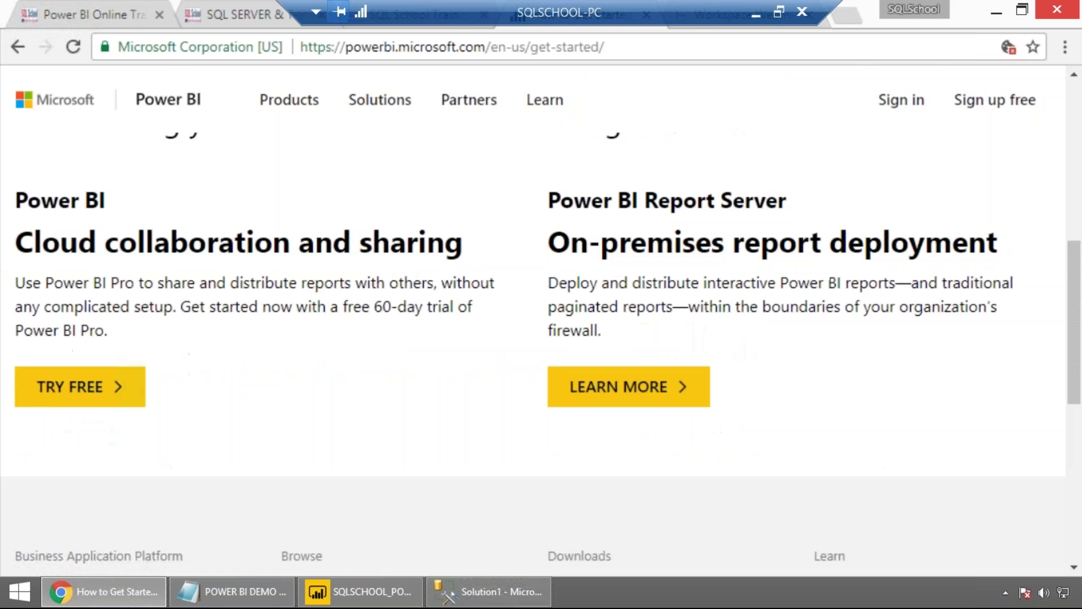
scroll(276, 270, up, 2)
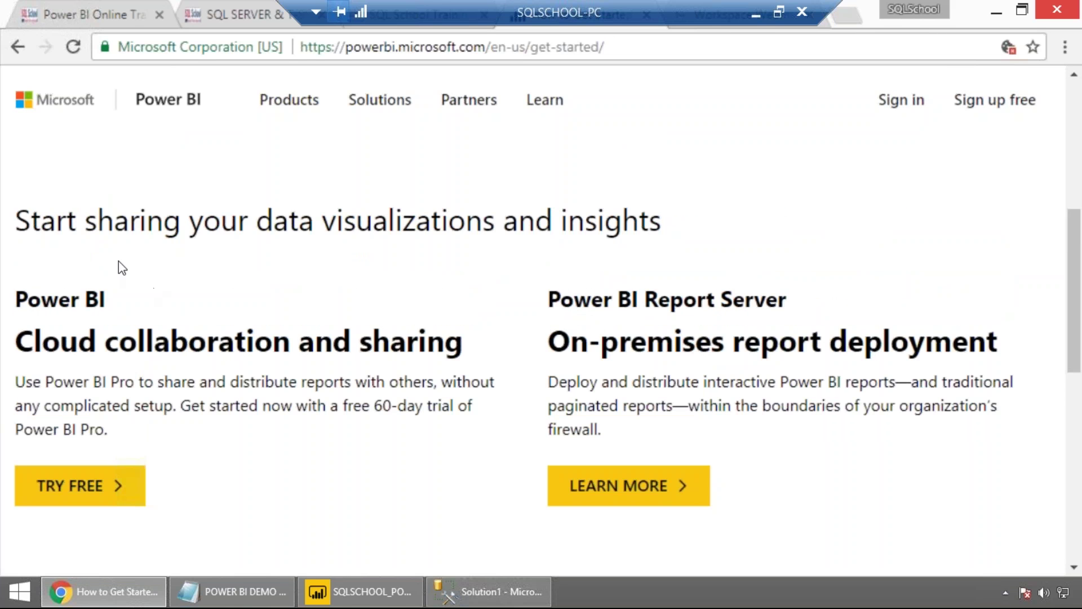
drag(60, 345, 436, 345)
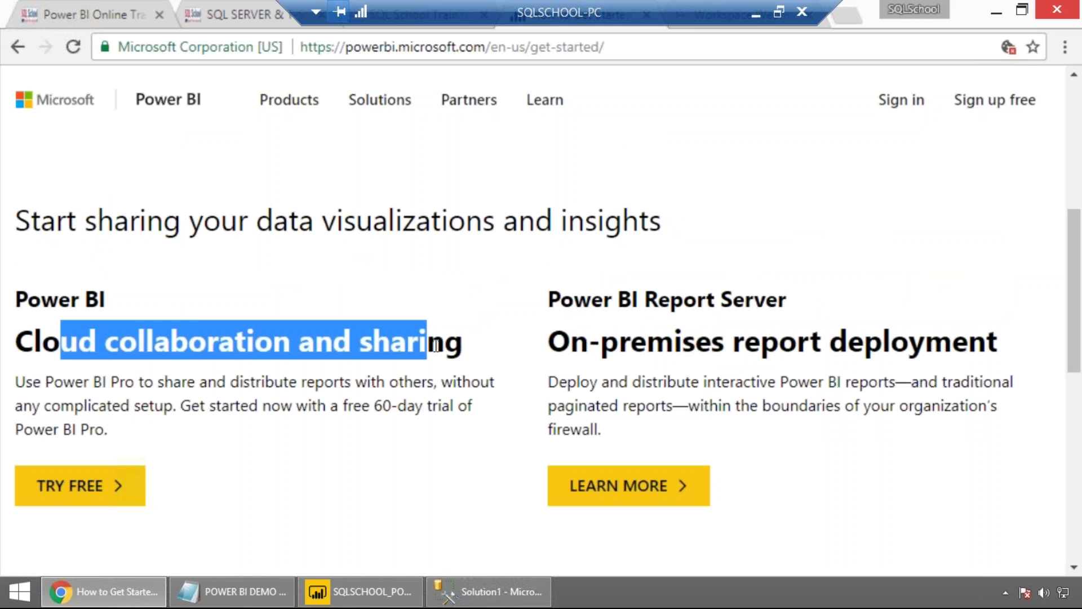
click(646, 352)
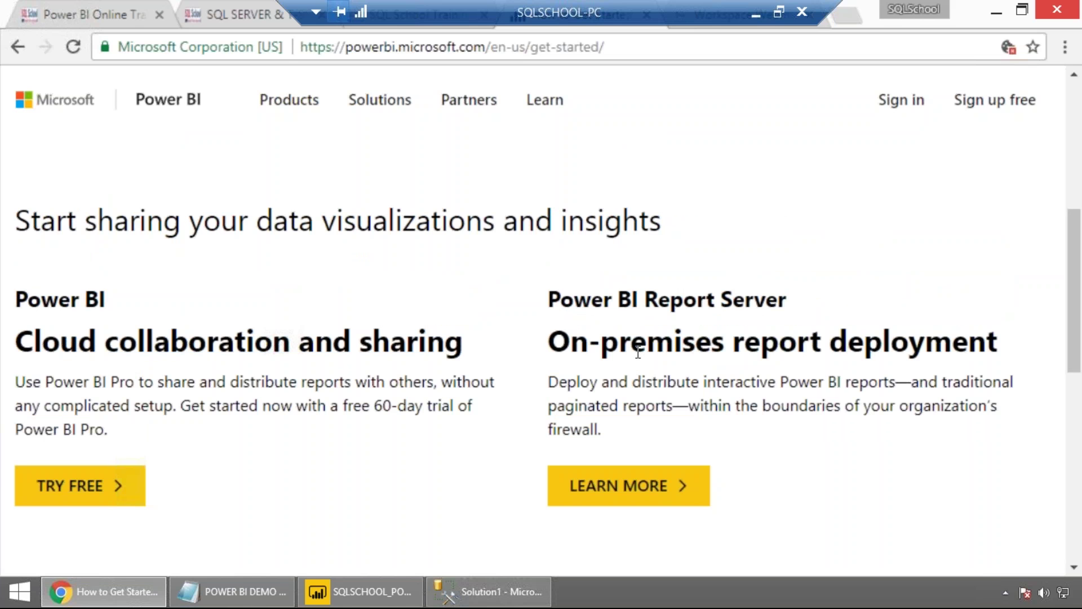
click(89, 491)
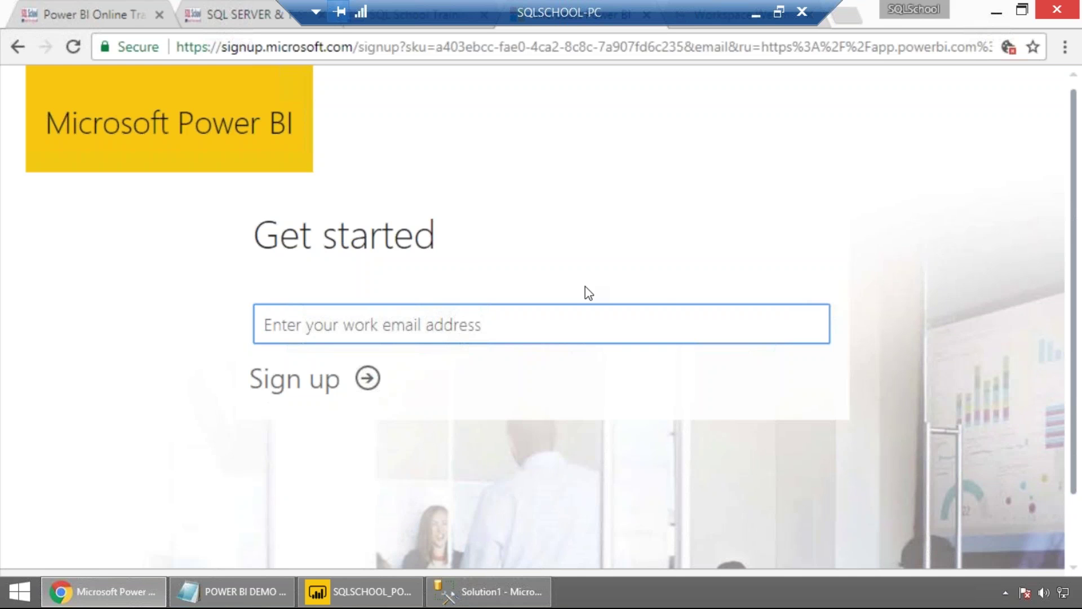
Submit the work e-mail for sign-up and autofill the name fields from a saved entry.
key(ctrl+v)
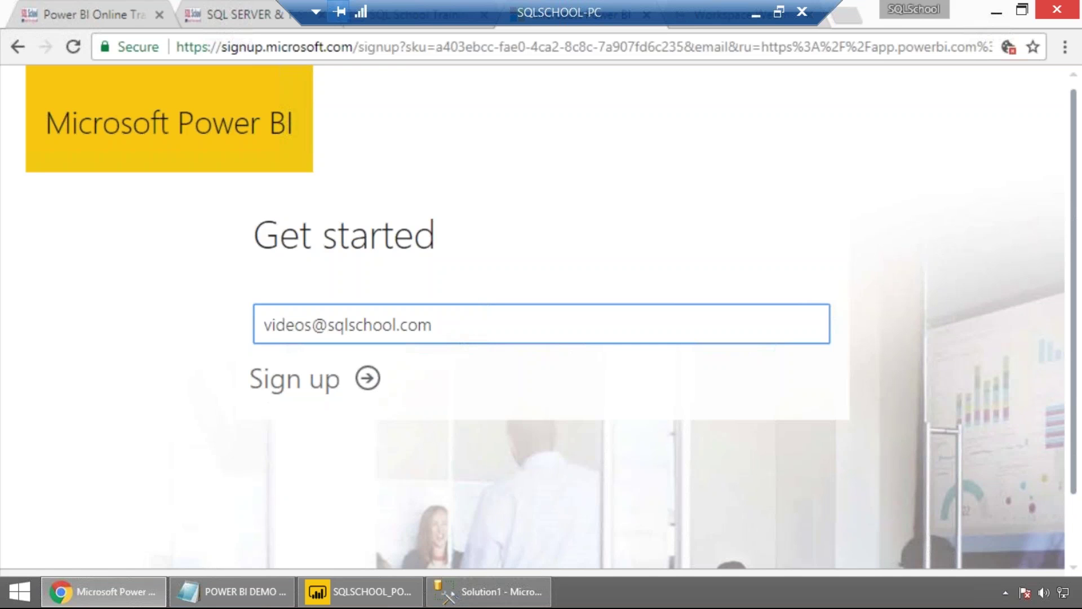
key(Return)
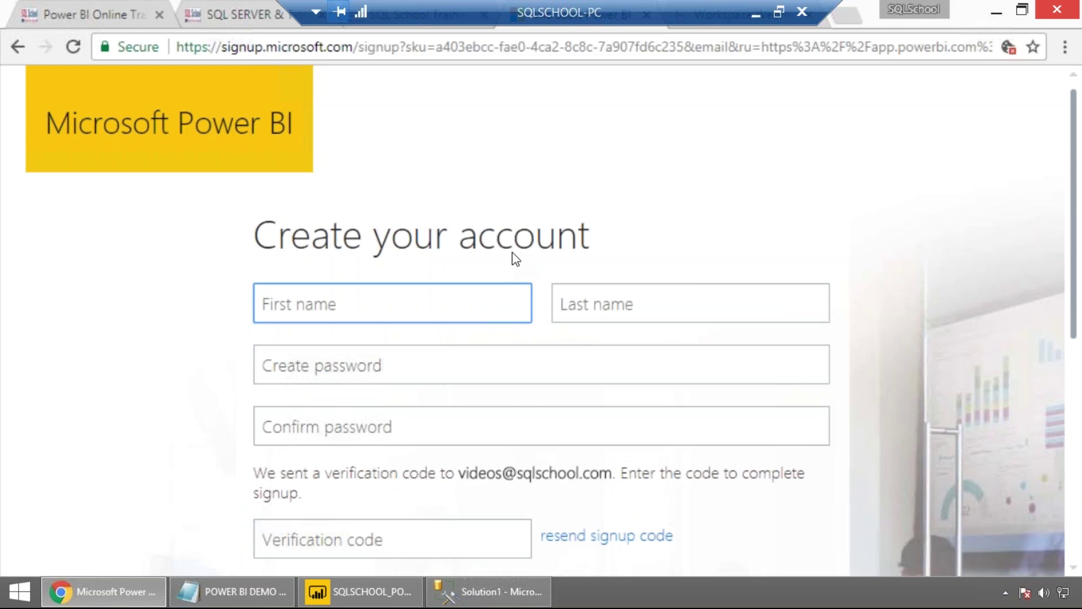
click(445, 302)
click(438, 338)
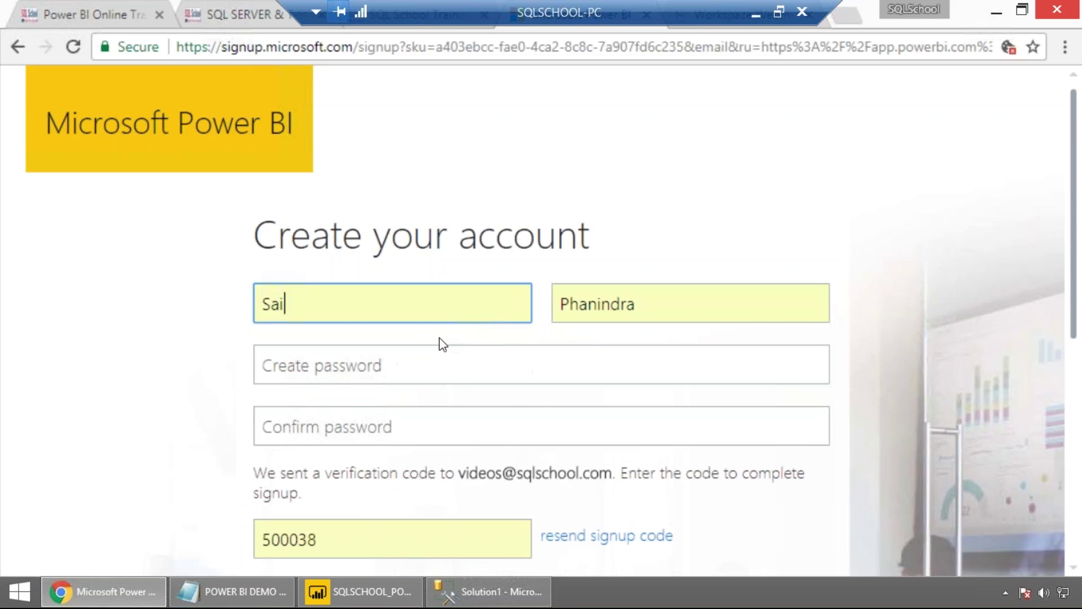
Enter and confirm the account password, then open the verification-code email in webmail.
click(369, 364)
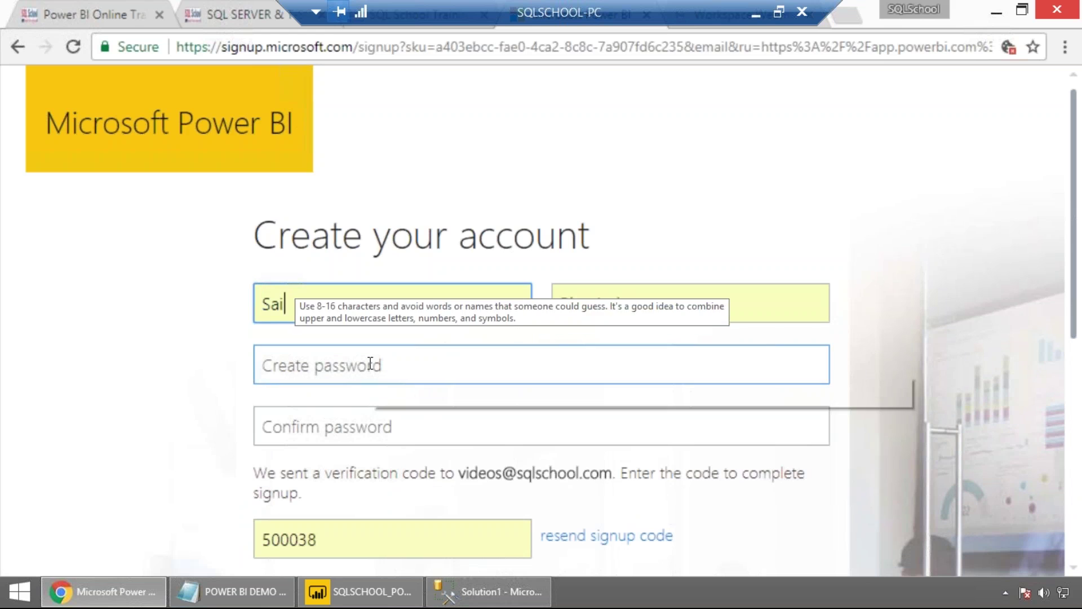
text(••••)
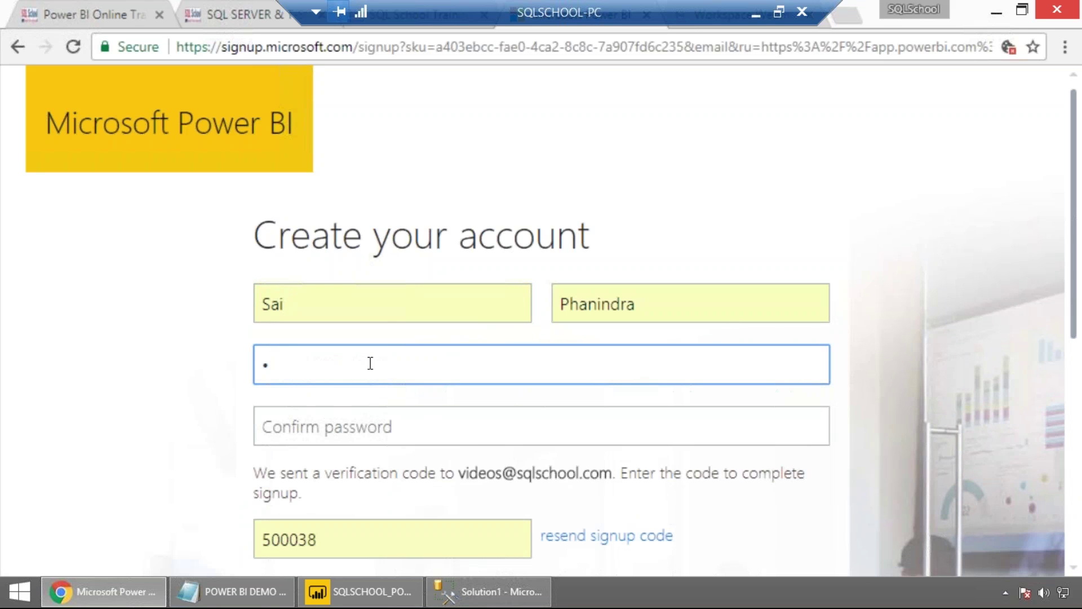
text(••••••)
key(Tab)
text(••••)
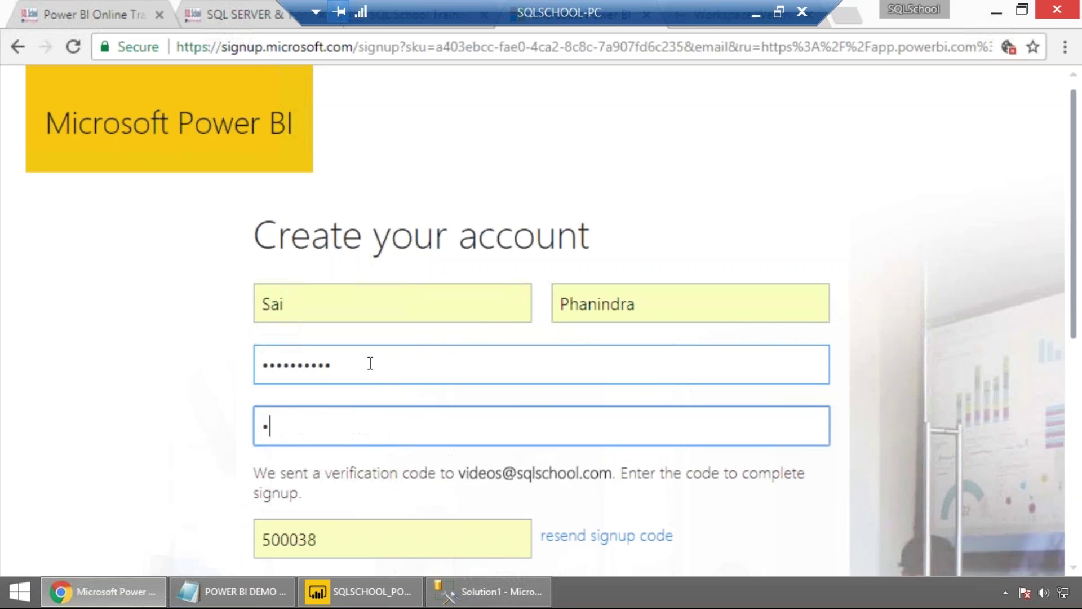
text(••)
text(***)
scroll(344, 434, down, 3)
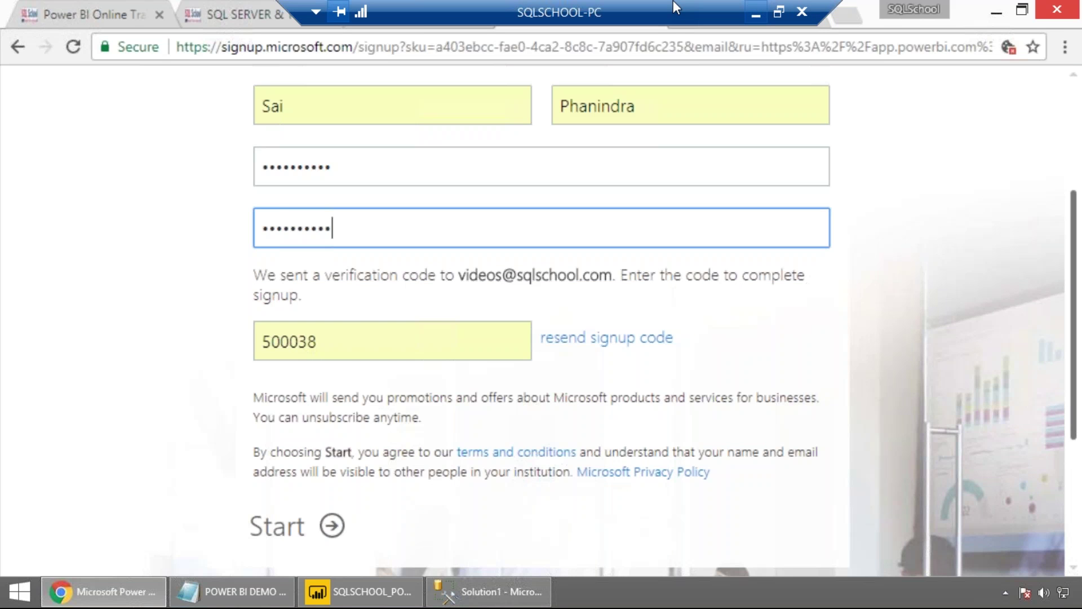
click(676, 6)
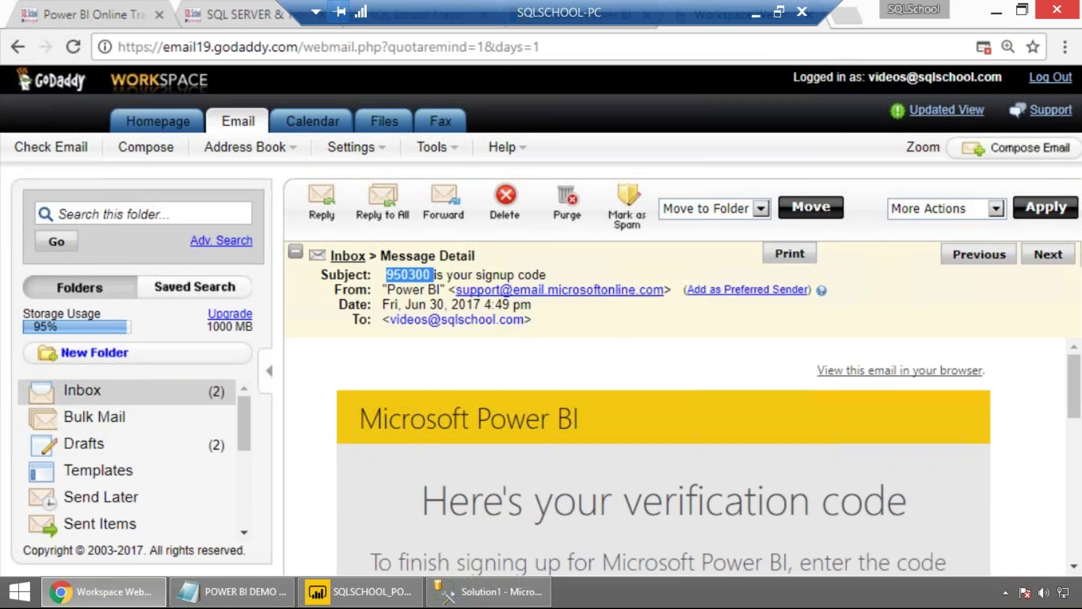
click(411, 275)
Copy the verification code from the Power BI email body and return to the sign-up form.
drag(386, 275, 407, 273)
scroll(543, 447, down, 2)
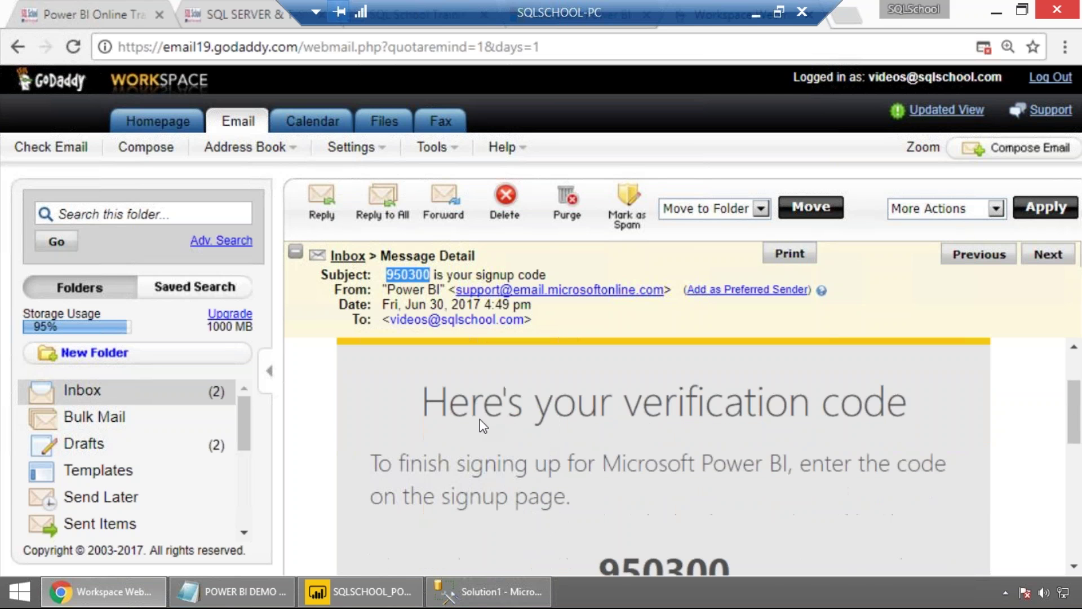
scroll(754, 420, down, 2)
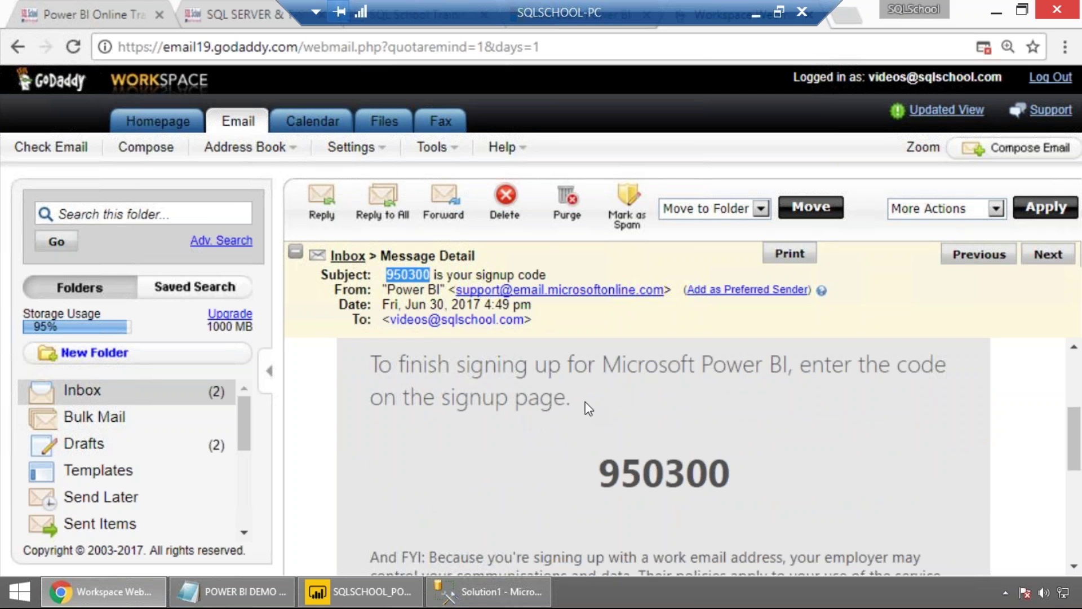
double_click(639, 473)
key(ctrl+c)
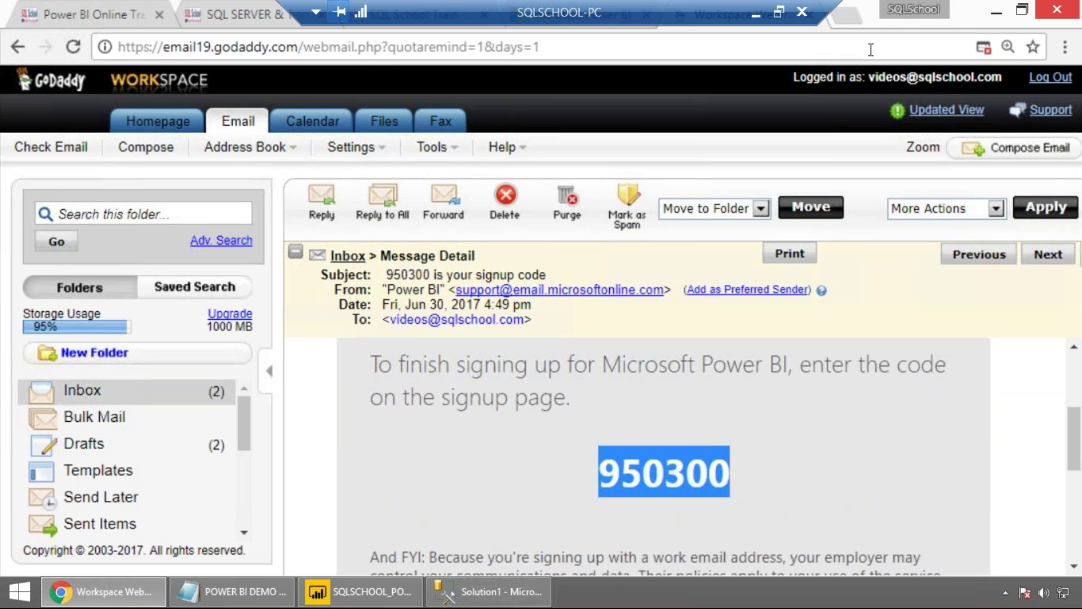
click(628, 26)
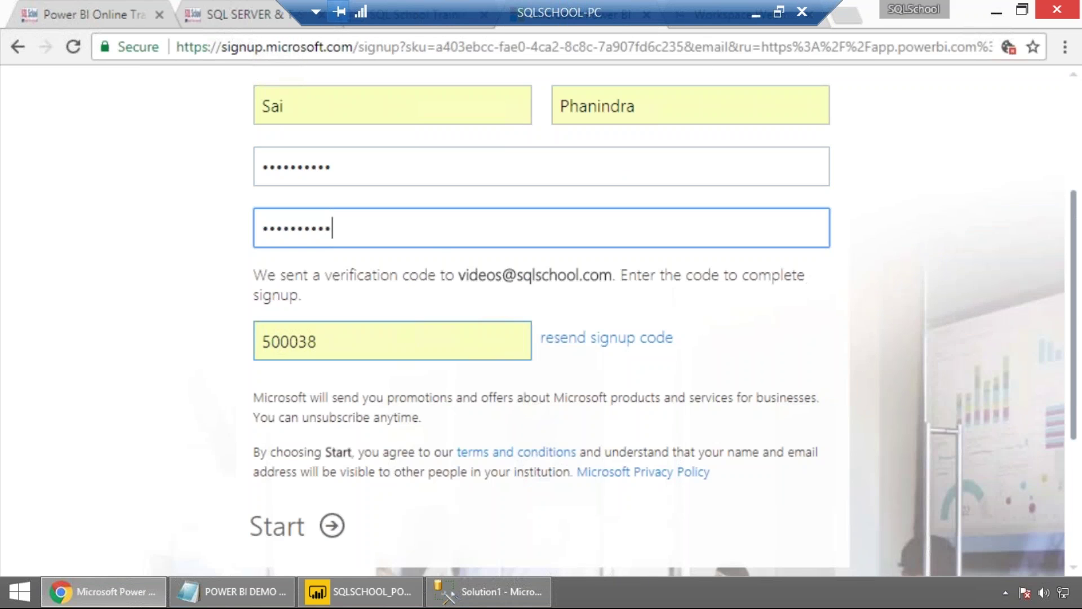
Replace the code field with the emailed verification code, create the account, and dismiss the save-password prompt.
drag(336, 346, 220, 342)
key(ctrl+v)
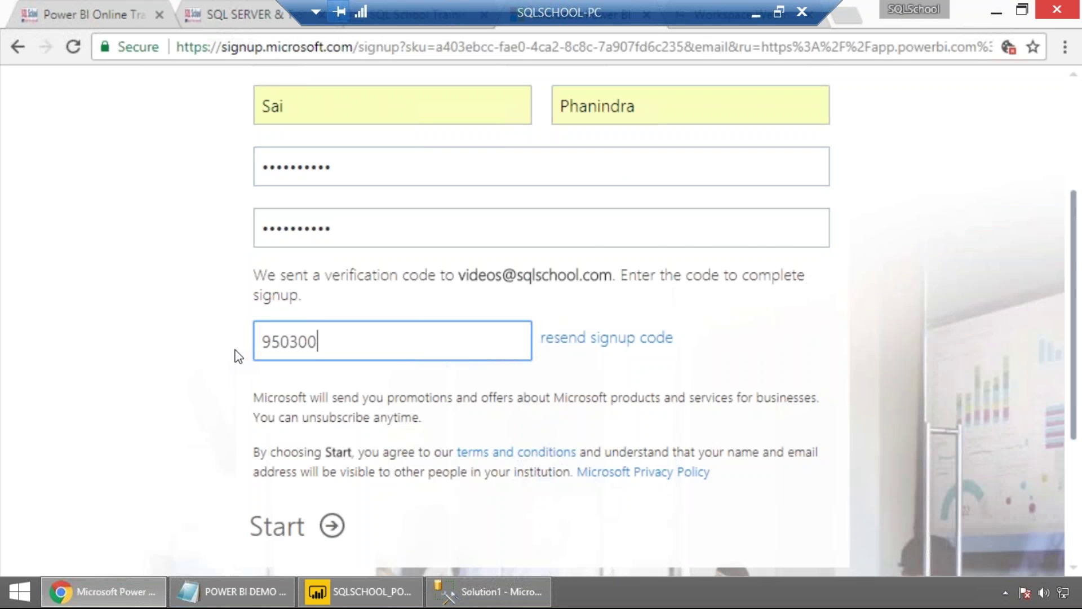
scroll(237, 355, down, 3)
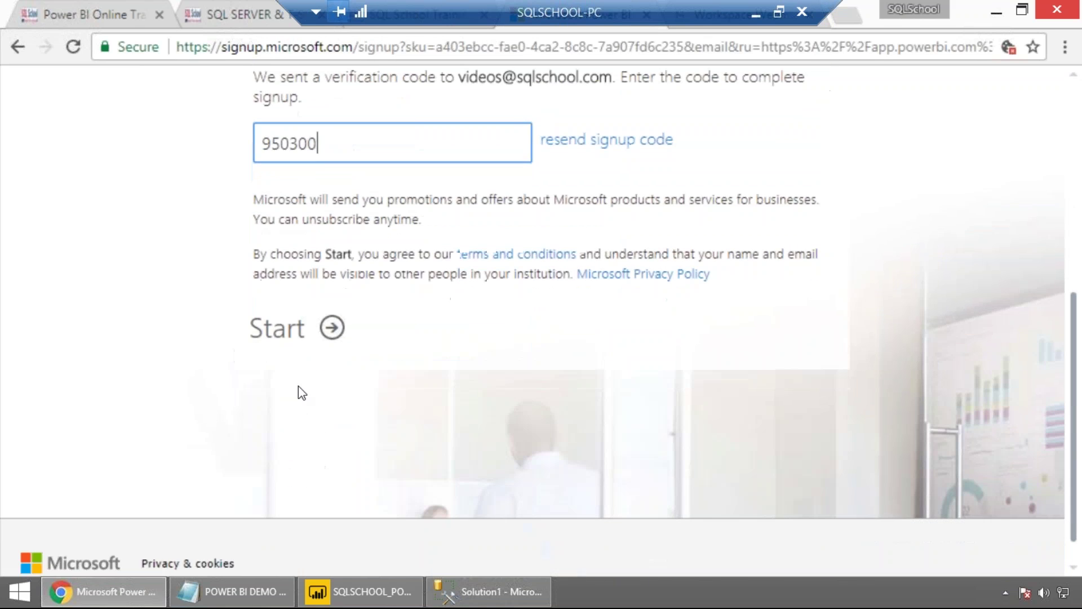
click(331, 331)
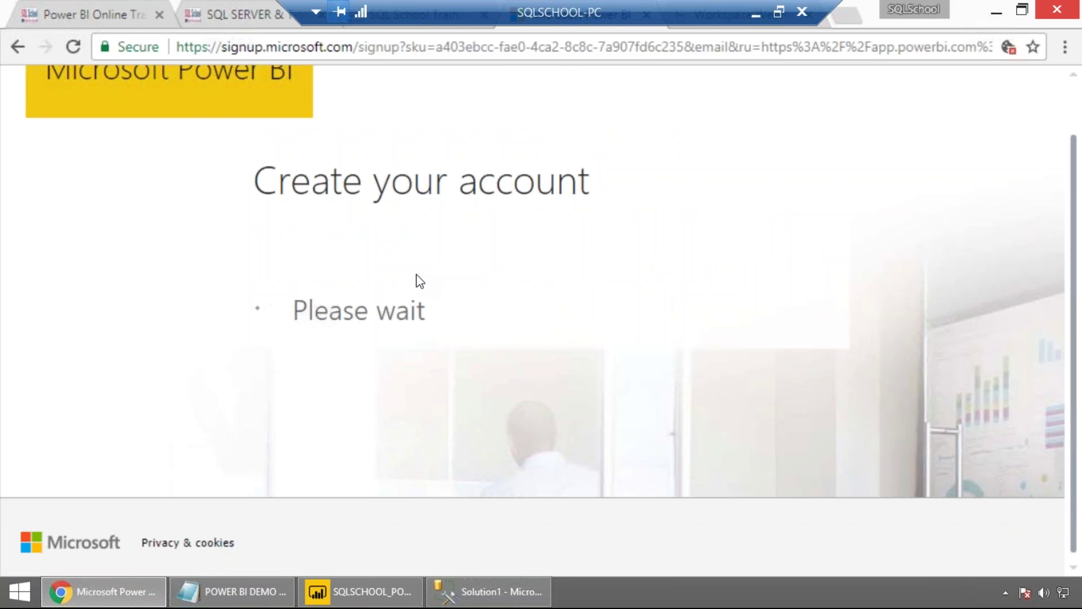
click(898, 217)
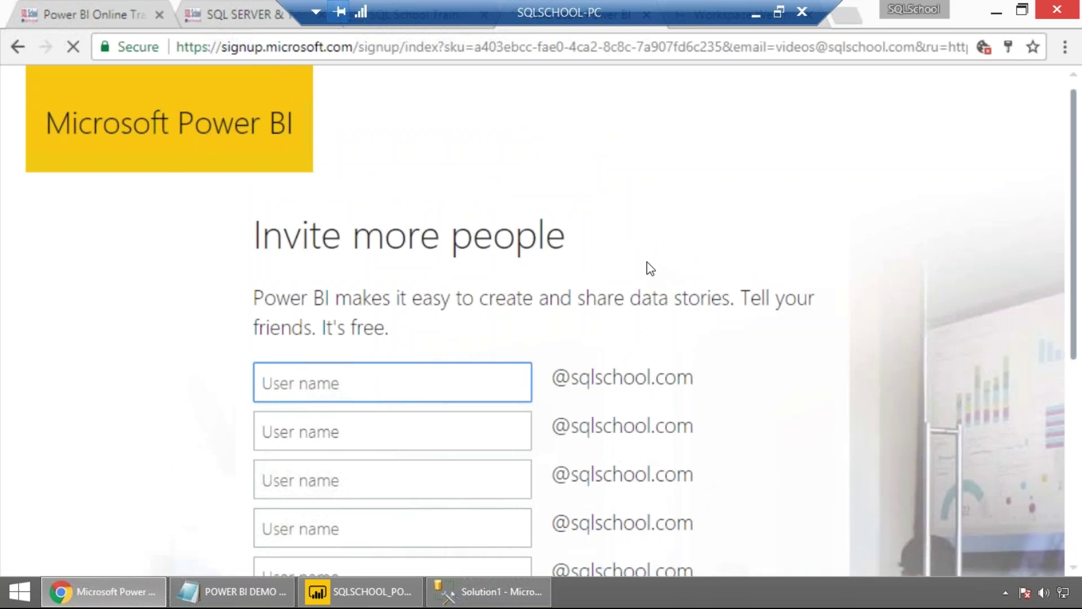
scroll(645, 269, down, 3)
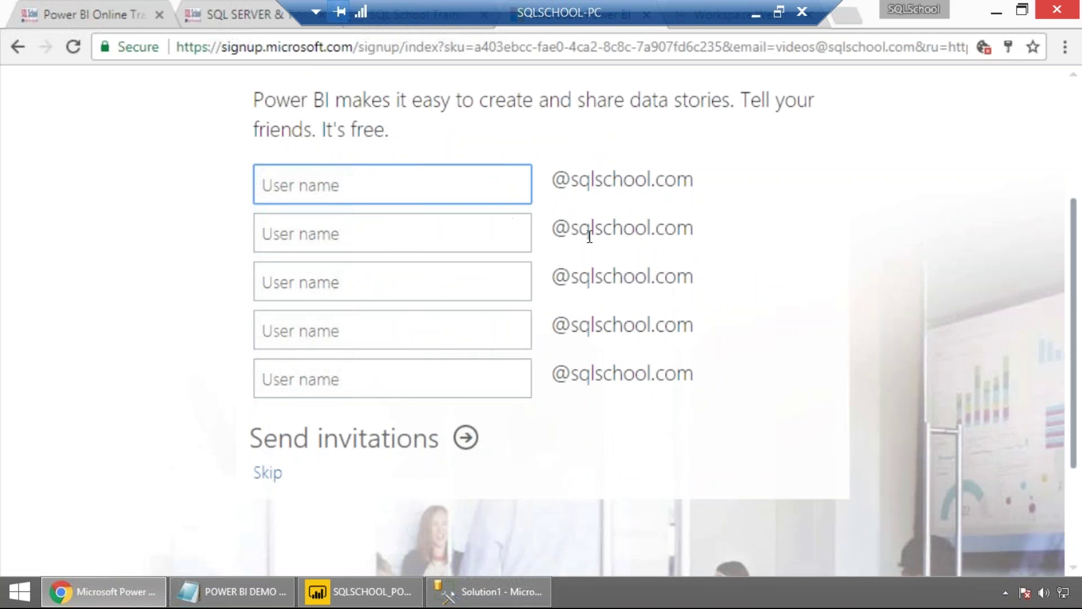
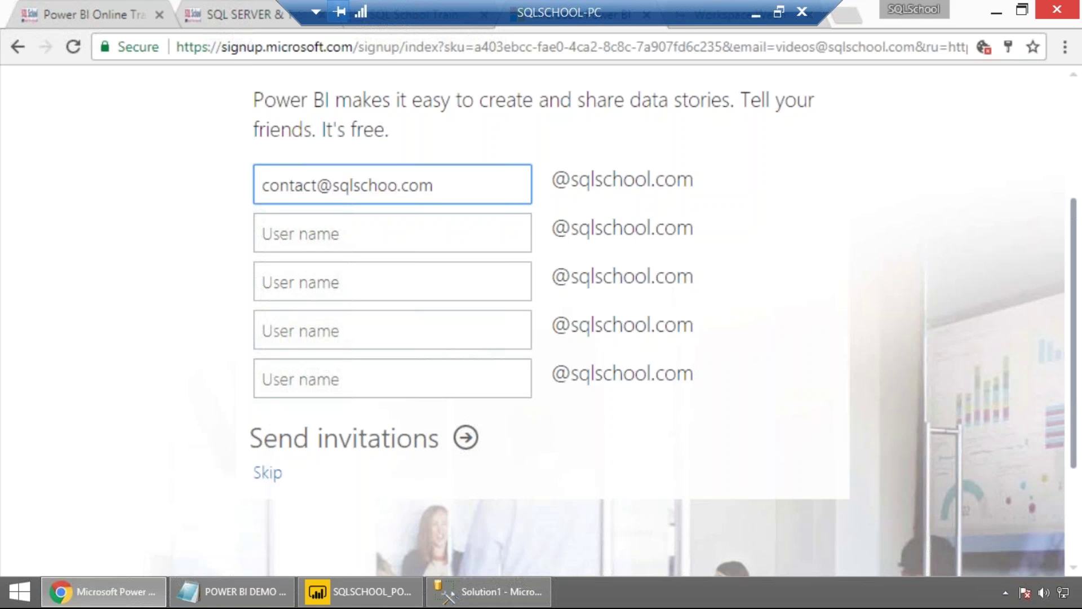
Enter 'contact' as the first invitation user name, removing the duplicated domain.
click(317, 233)
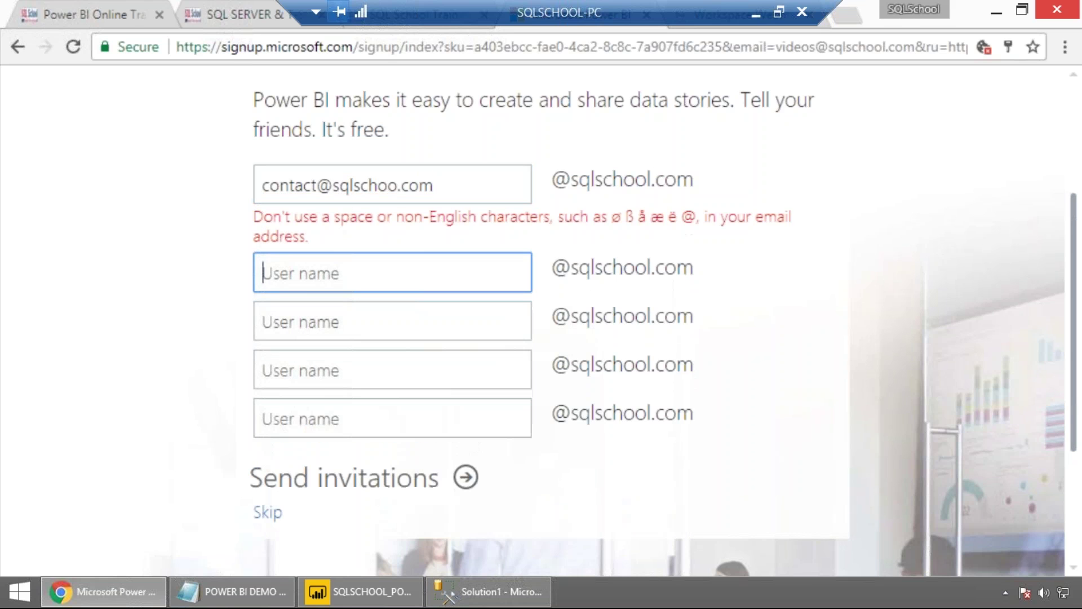
drag(324, 185, 458, 185)
key(BackSpace)
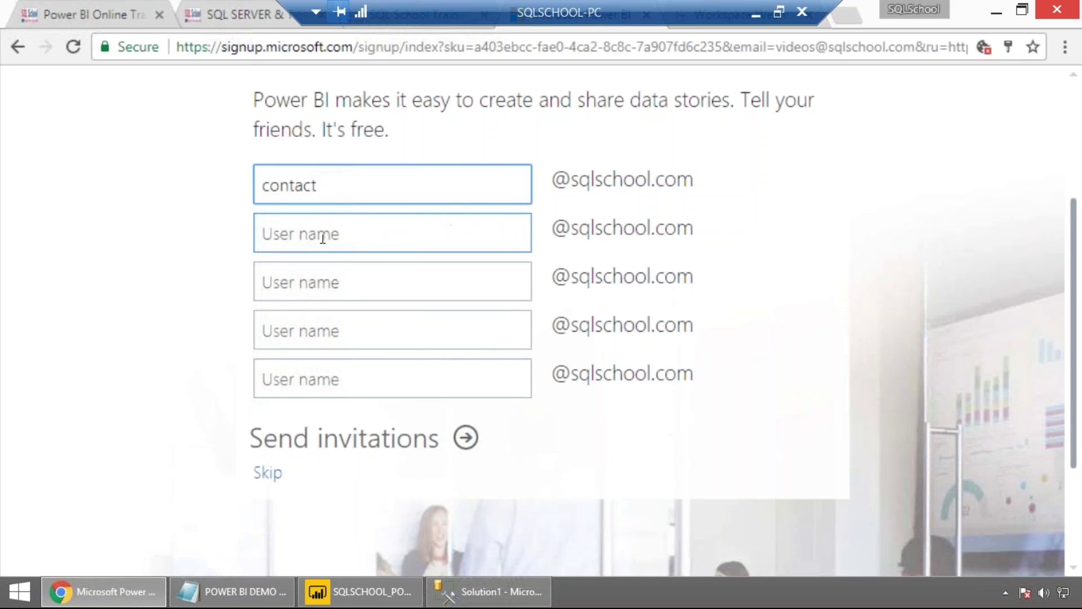
Fill the other four user names: a colleague's user name, info, support and projects.
click(316, 232)
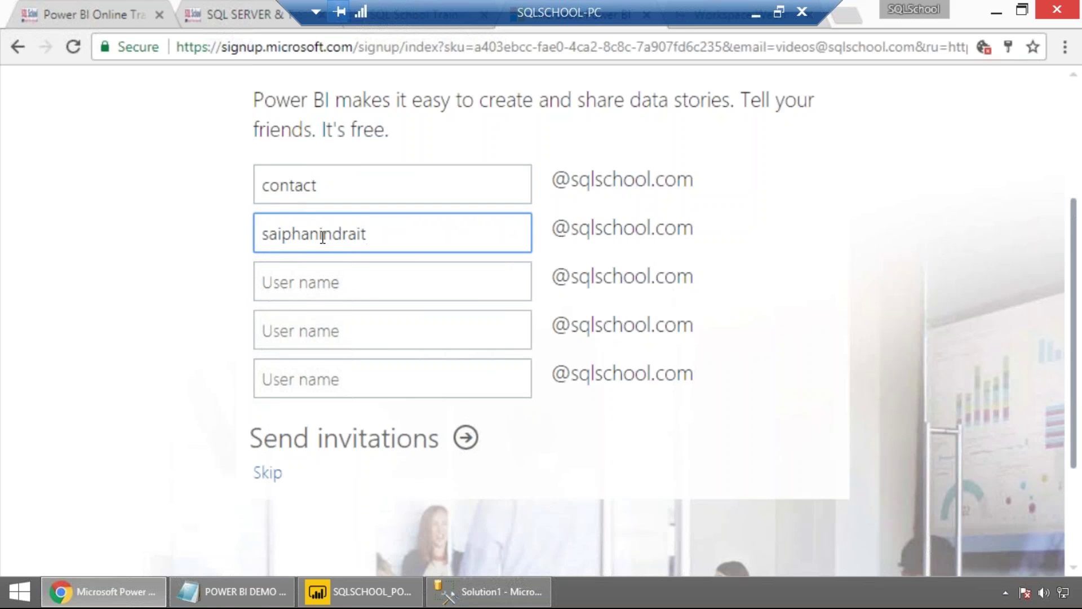
click(326, 281)
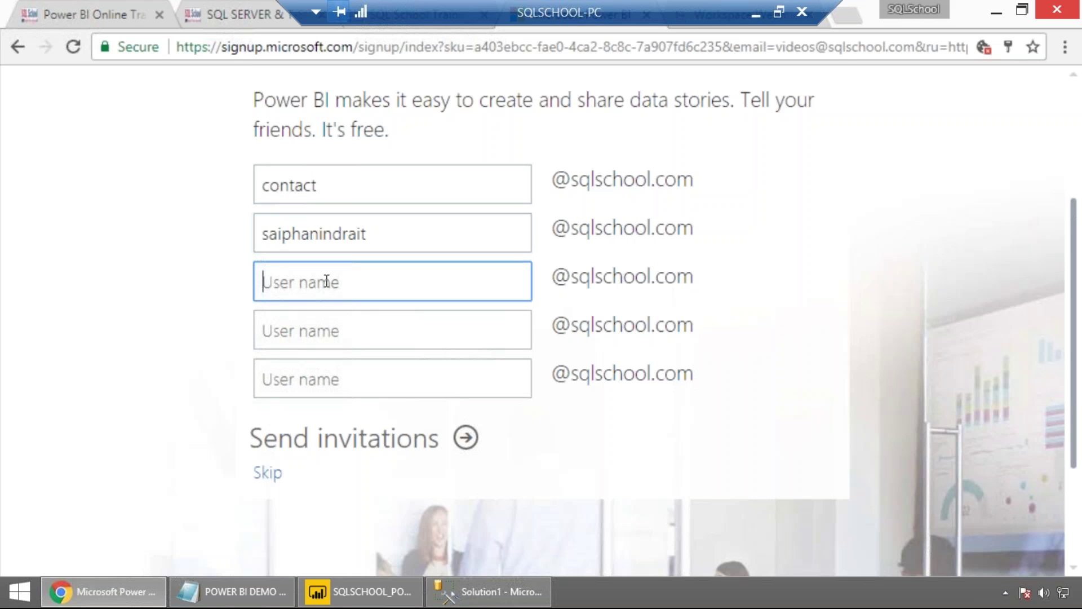
text(info)
click(333, 332)
text(support)
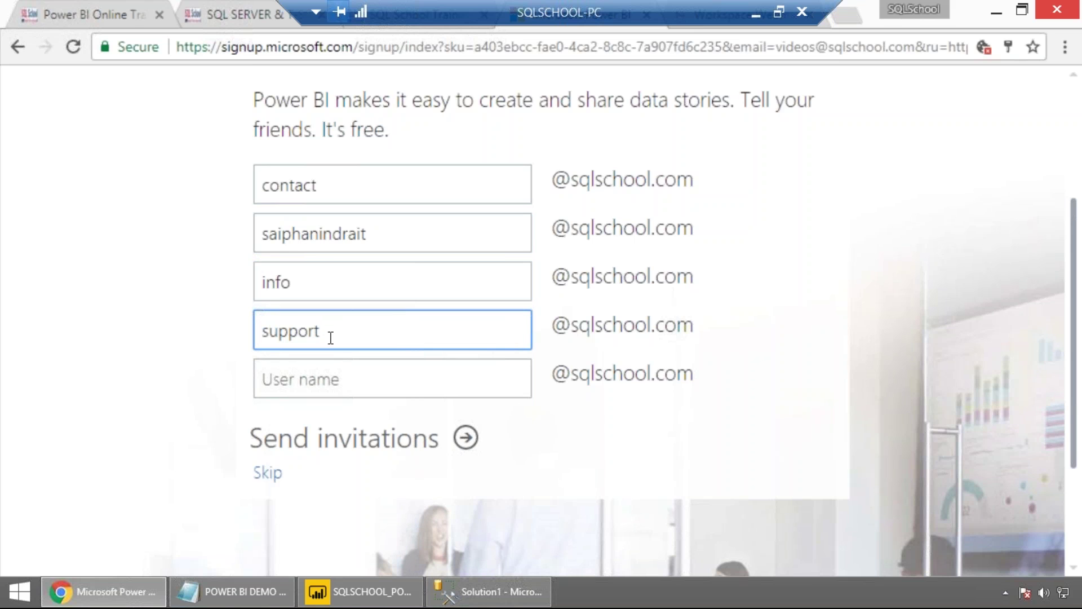
click(322, 379)
text(pro)
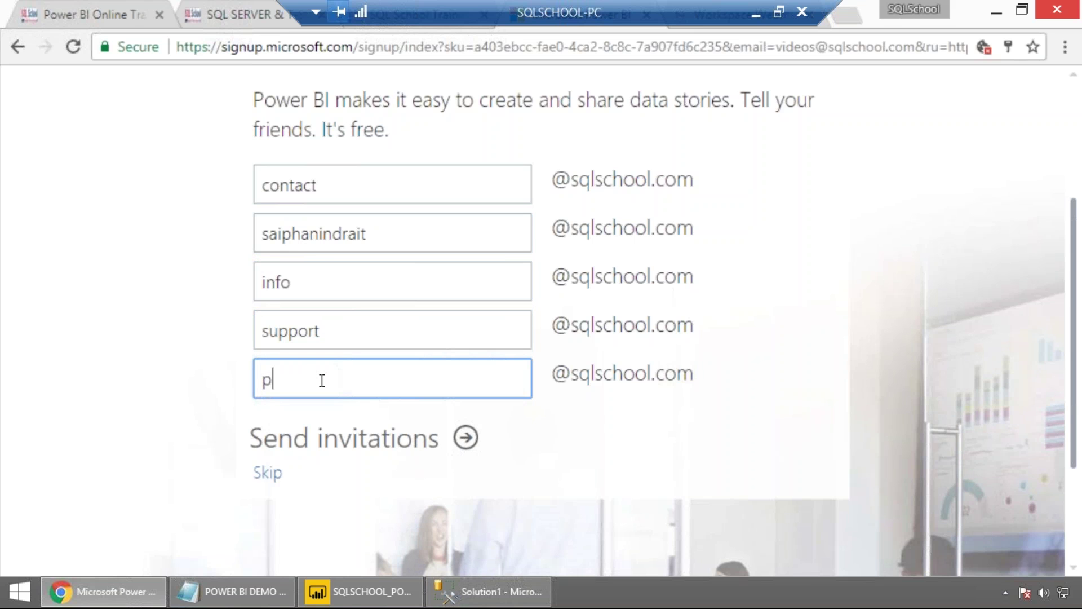
text(jects)
Skip the invitations and start the free 60-day Power BI Pro trial.
click(268, 473)
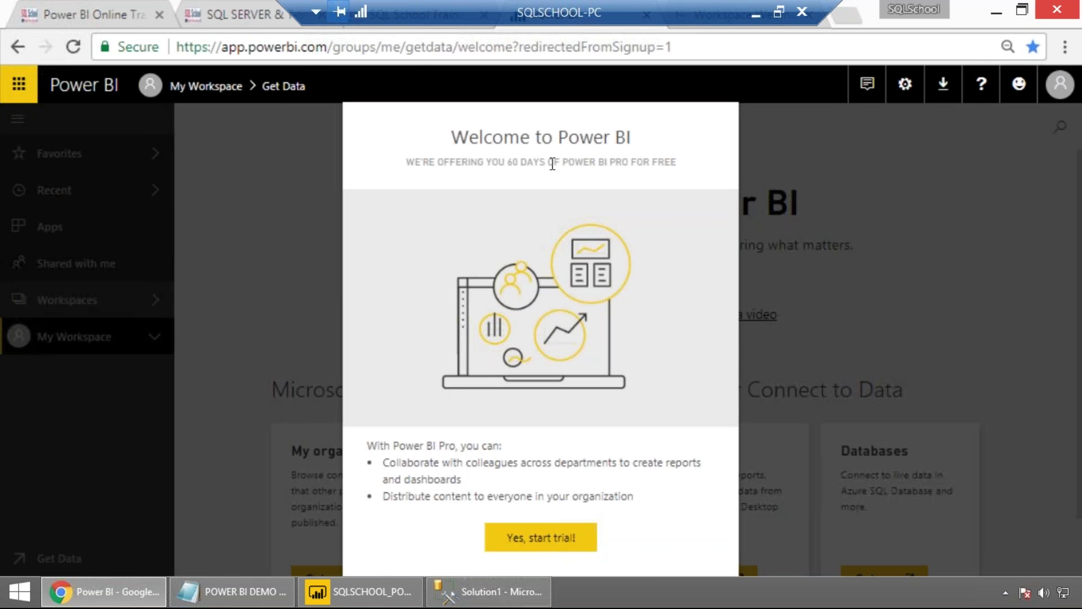
click(539, 539)
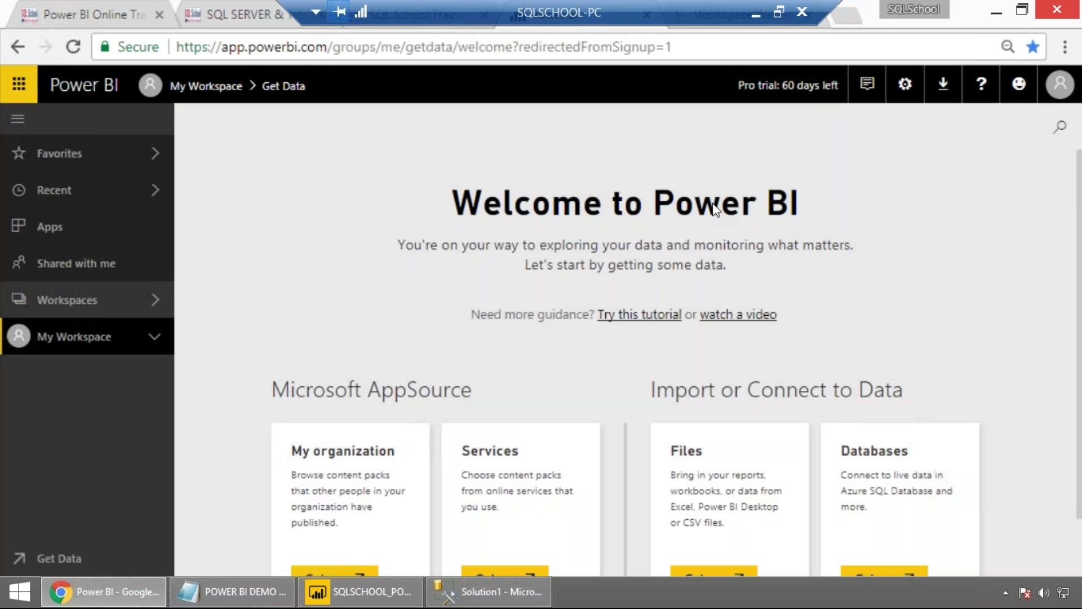
click(54, 160)
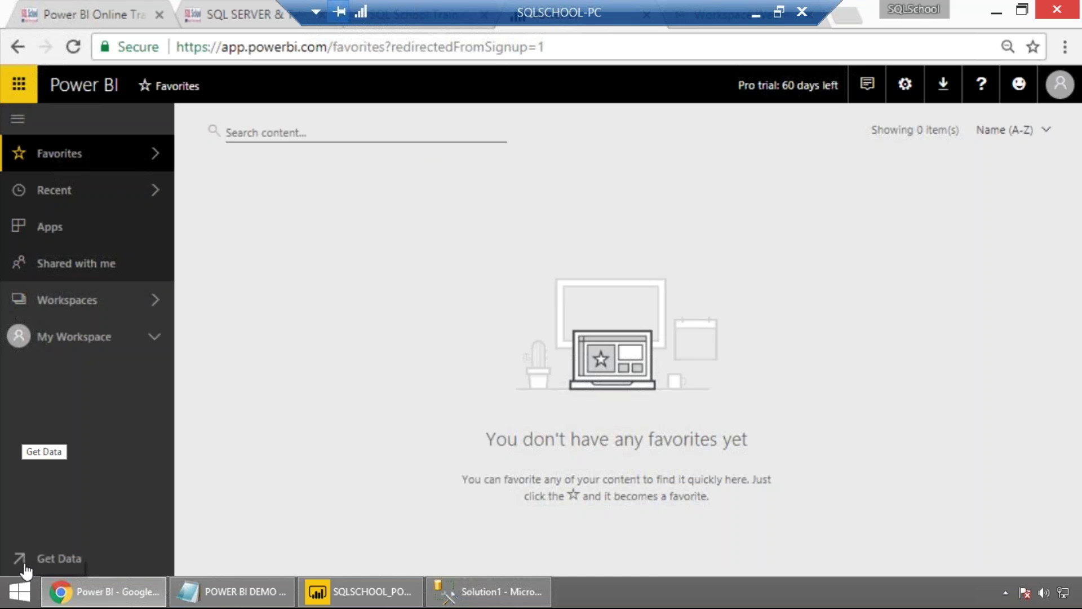
Upload SQLSCHOOL_POWERBI_TRAINING.pbix from this computer via Get Data > Files > Local File.
click(45, 564)
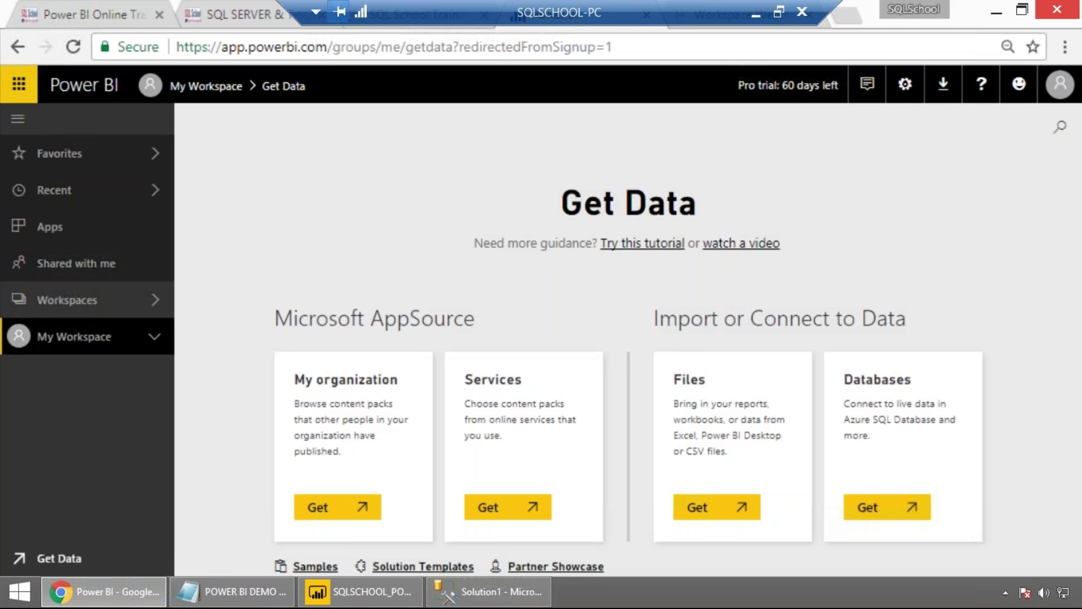
click(871, 510)
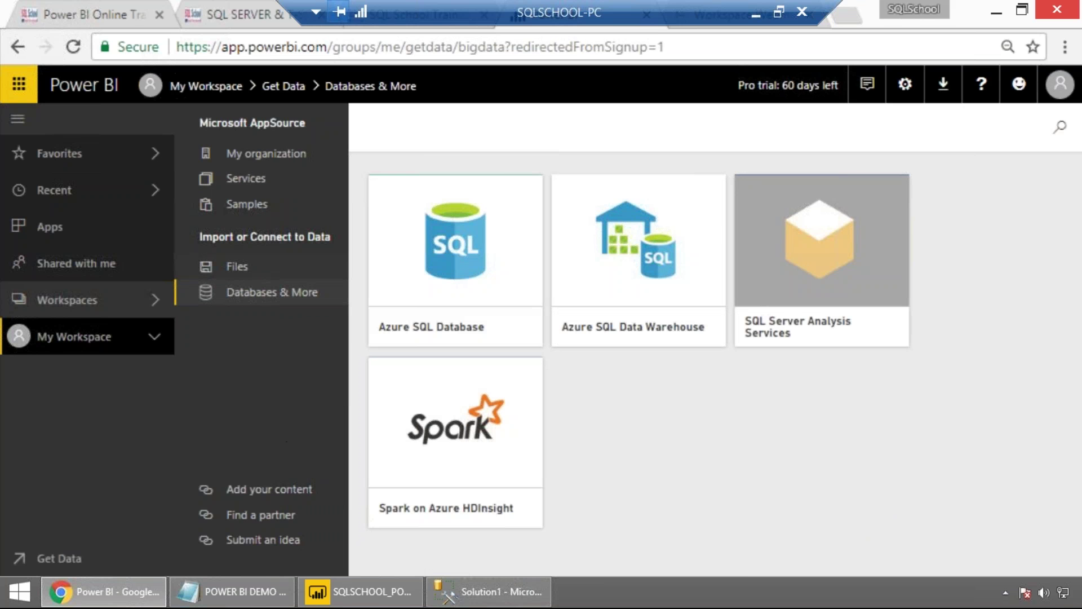
click(237, 267)
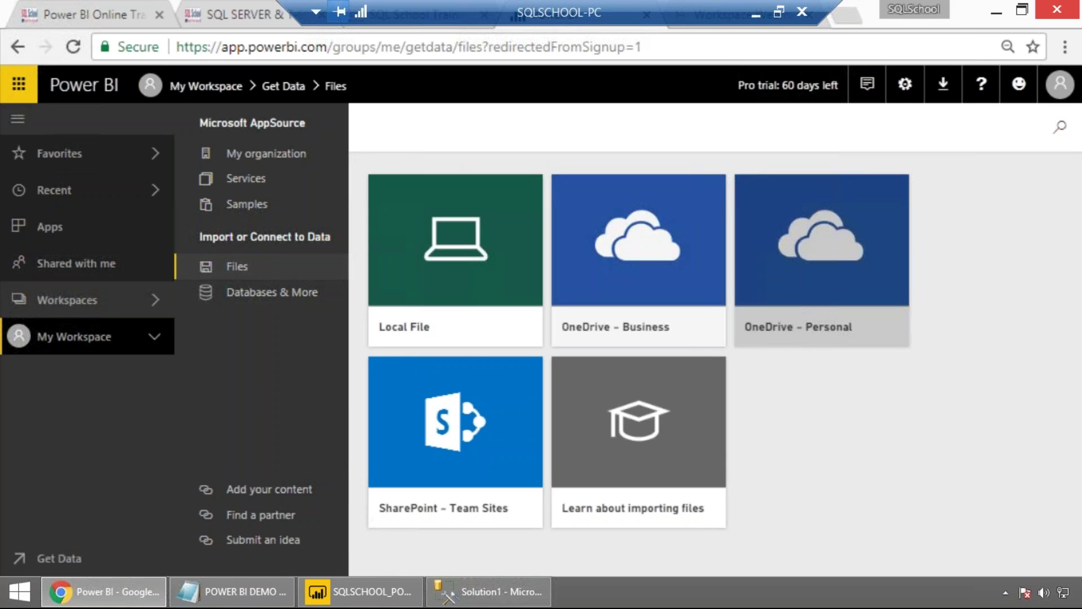
click(445, 259)
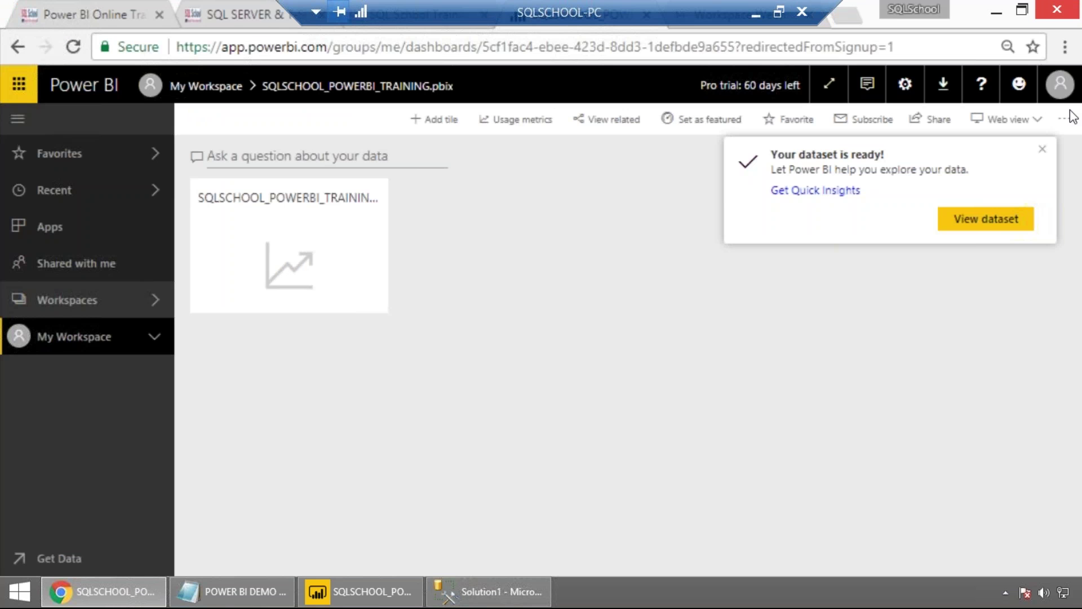
Open the SALES REPORT from the dashboard tile in editing mode and dismiss the dataset-ready notification.
click(374, 259)
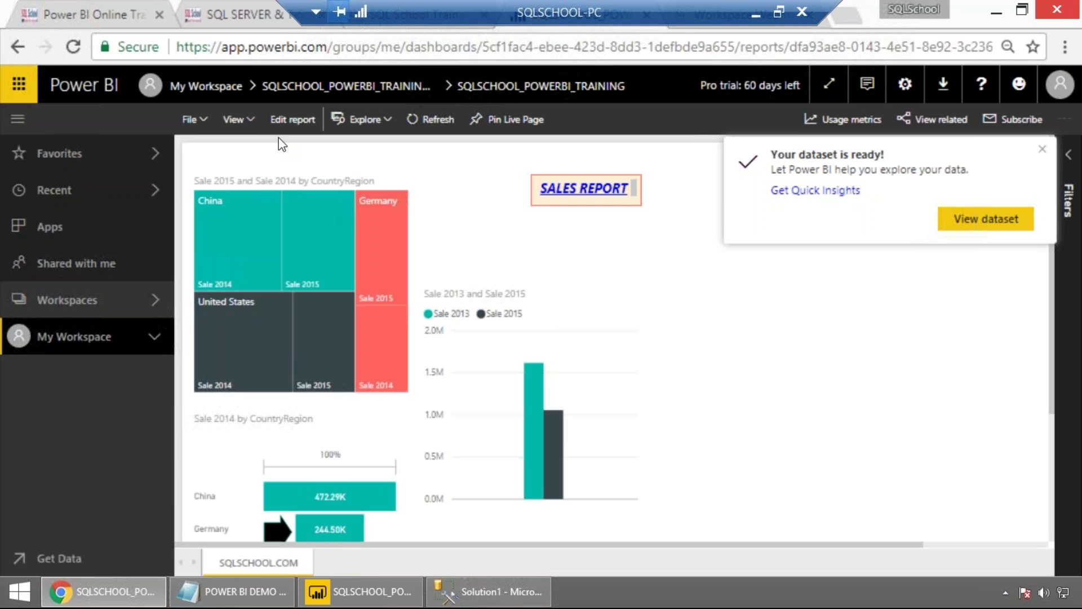
click(282, 120)
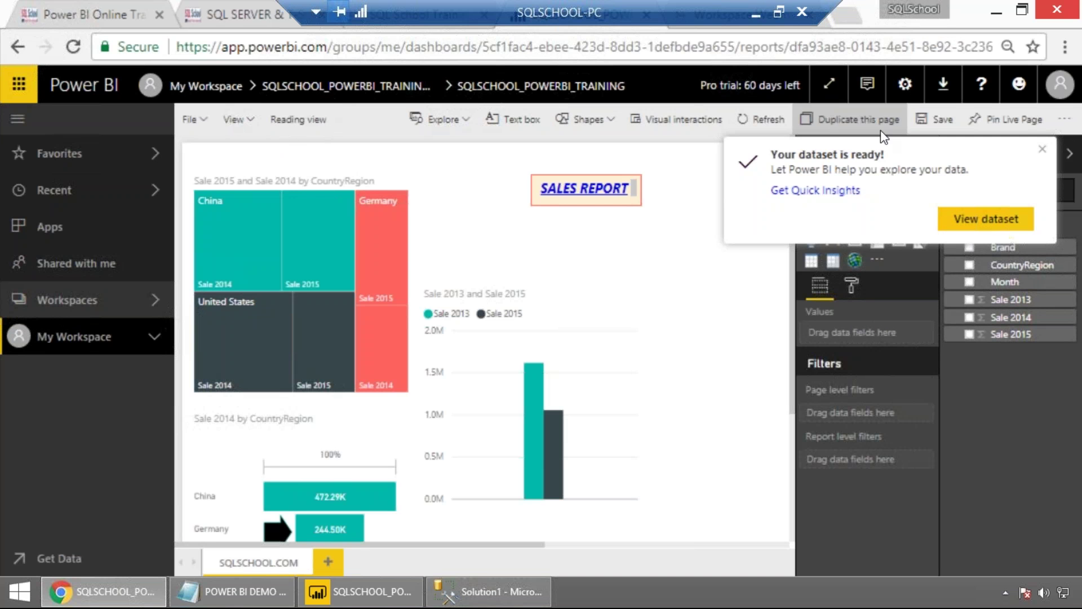
click(1043, 149)
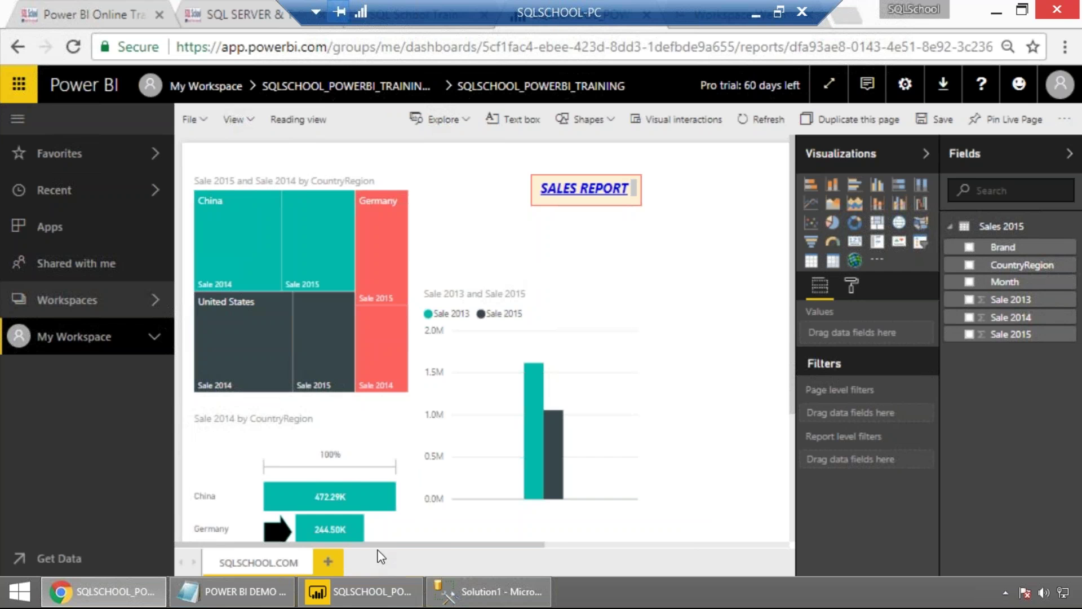
Place Power BI Desktop beside the web report, then return to the Notepad notes.
click(368, 594)
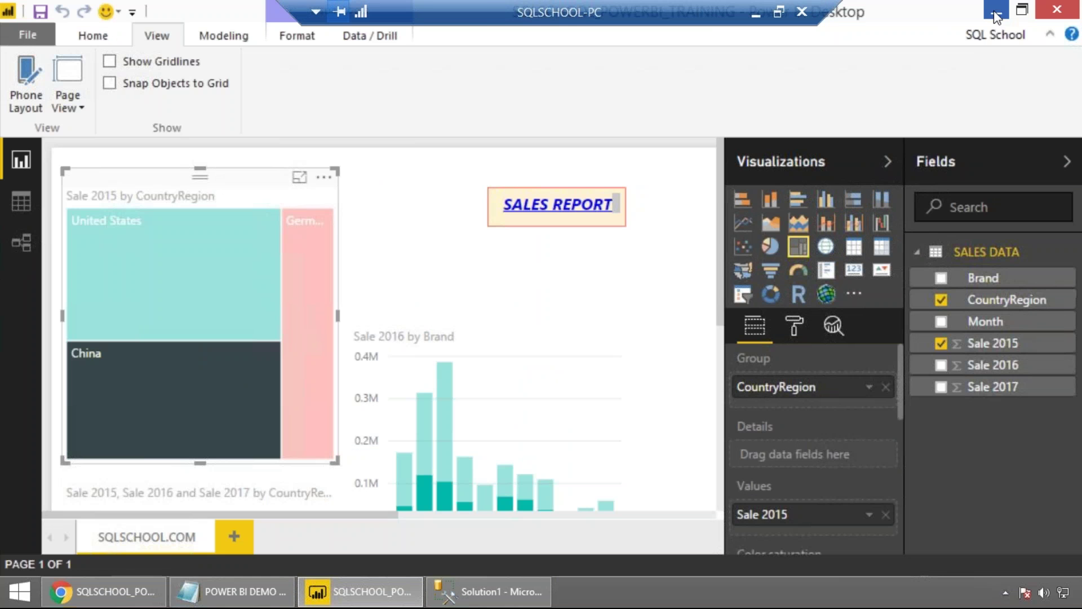
drag(968, 19, 602, 392)
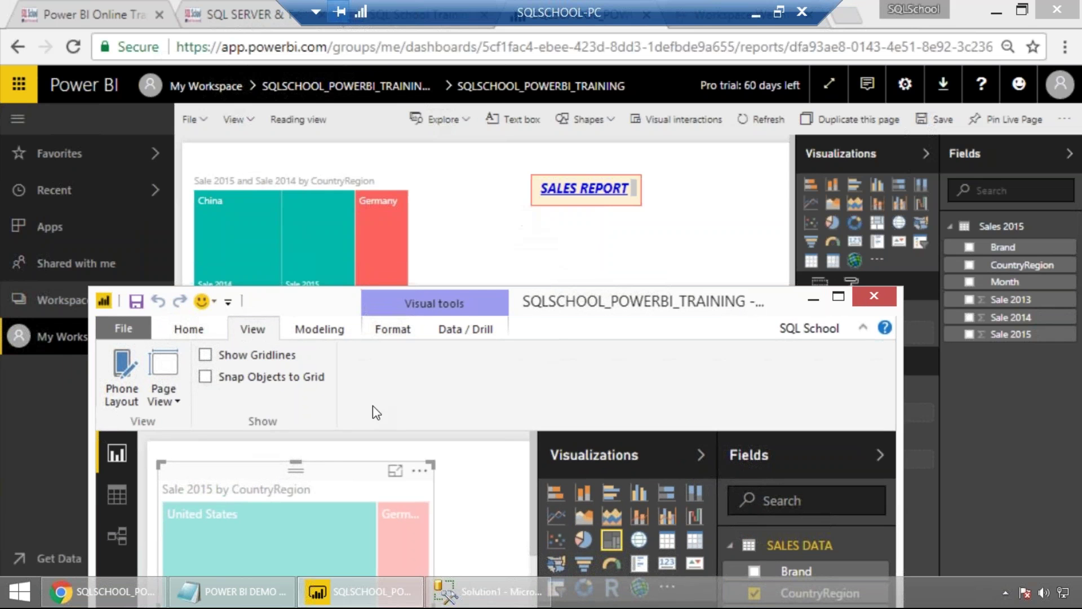
click(240, 591)
click(217, 209)
drag(28, 166, 582, 187)
click(237, 210)
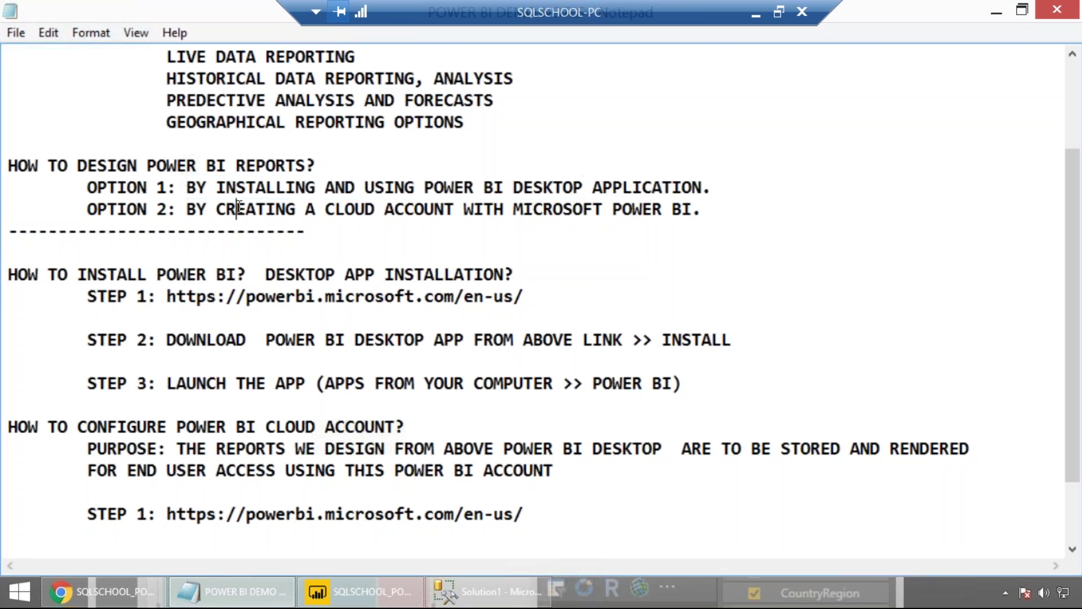
Mark both the OPTION 1 and OPTION 2 lines as 50%.
click(746, 196)
text(5-)
key(BackSpace)
text(0%)
click(730, 216)
key(Tab)
key(BackSpace)
key(BackSpace)
text(50)
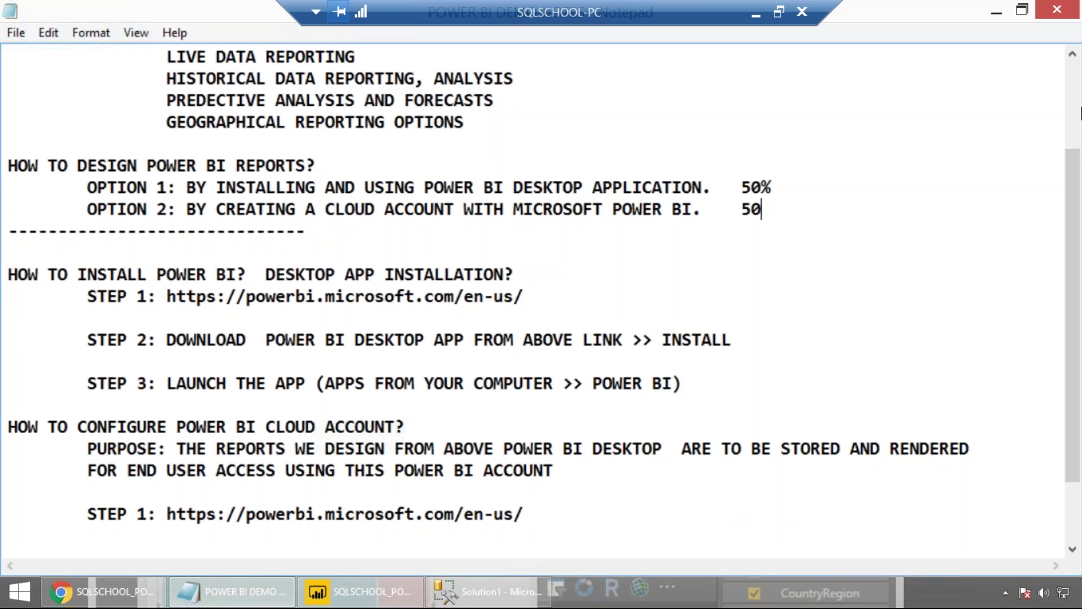
text(%)
Add 'step 2: SINGUP FOR FREE >>> CHOOSE THE OPTION FOR CLOUD COLLOBORATION > SPECIFY YOUR EMAIL'.
click(235, 540)
text(step 2: su)
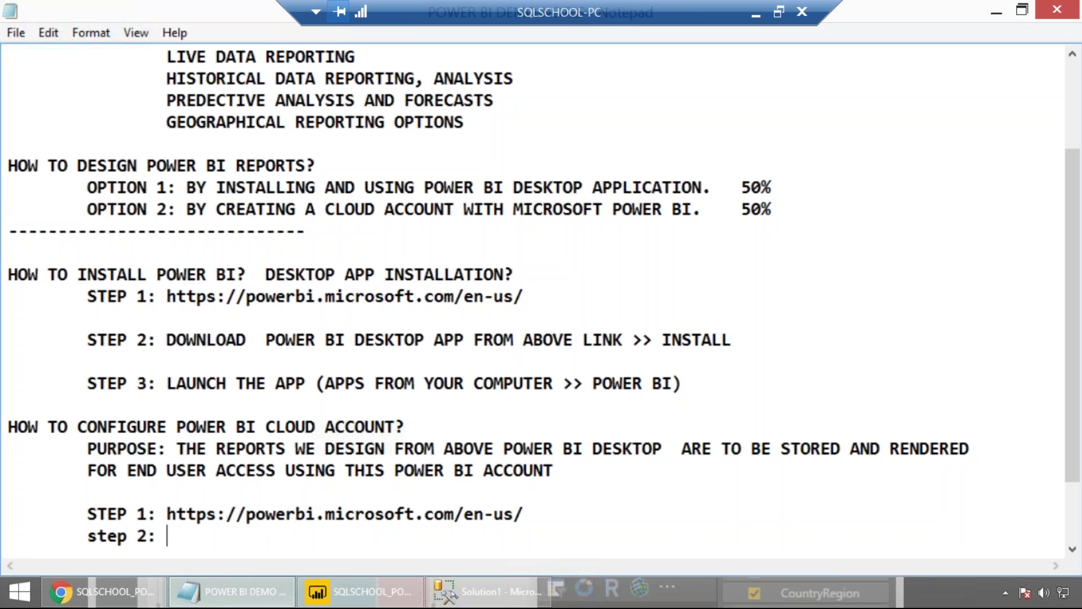
key(BackSpace)
key(BackSpace)
text(SINGUP FOR FREE >>> CHOOSE THE OPTION FOR CLI)
key(BackSpace)
text(OUD COLLOBORATION > SPECOFY)
key(BackSpace)
key(BackSpace)
key(BackSpace)
text(IFY YOUR EMAIL)
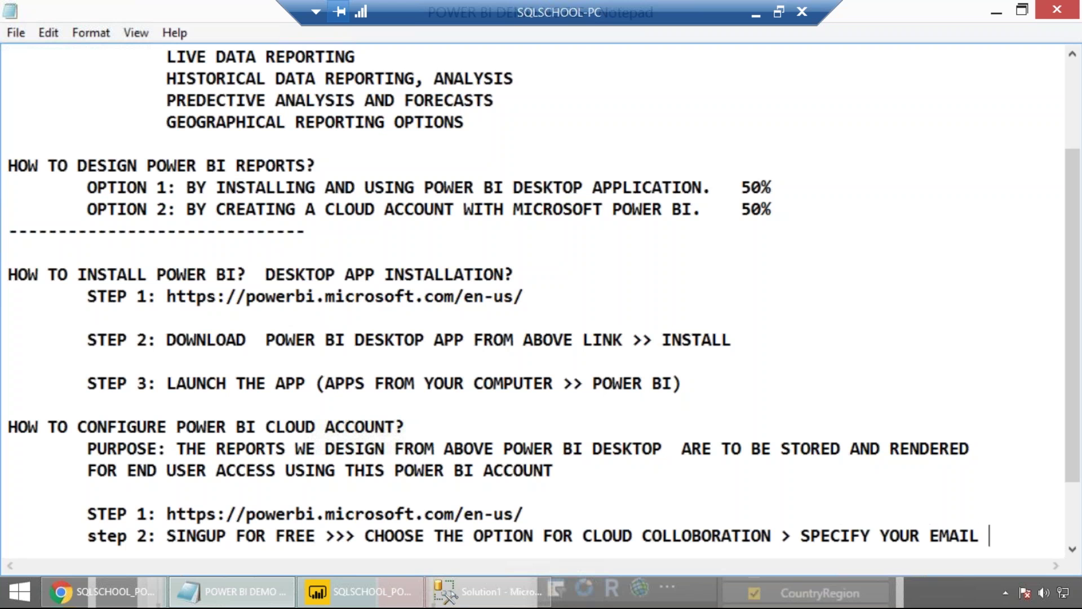
key(Return)
key(Return)
key(Return)
key(Return)
key(Return)
key(Return)
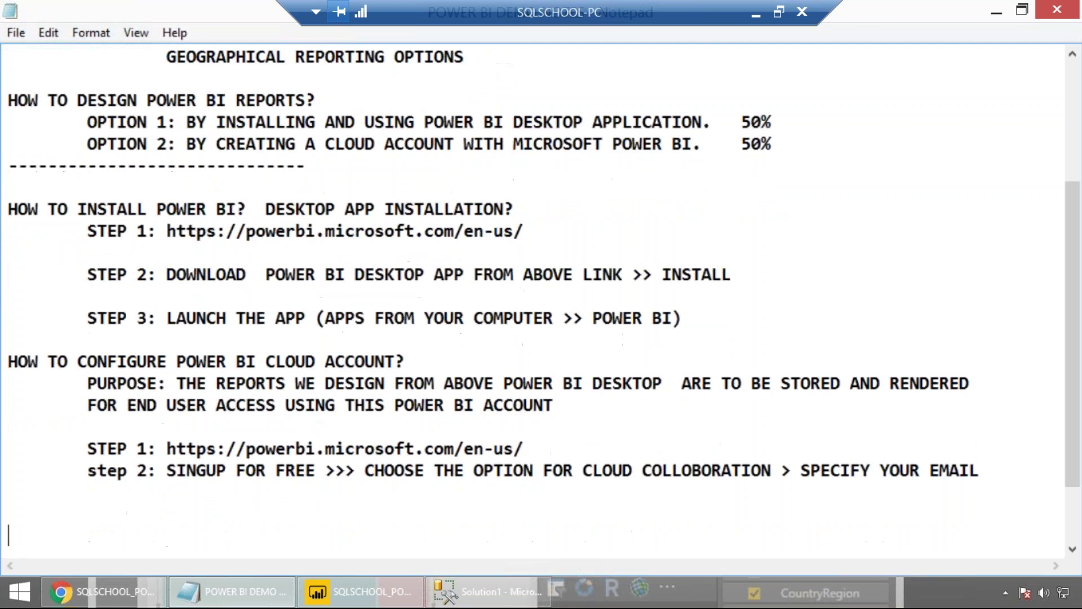
Add 'NEXT >> YOU SHALL RECEIVE A CONFIRMATION EMAIL FOR ACCOUNT ACTIVIATION >>' under step 2.
click(187, 420)
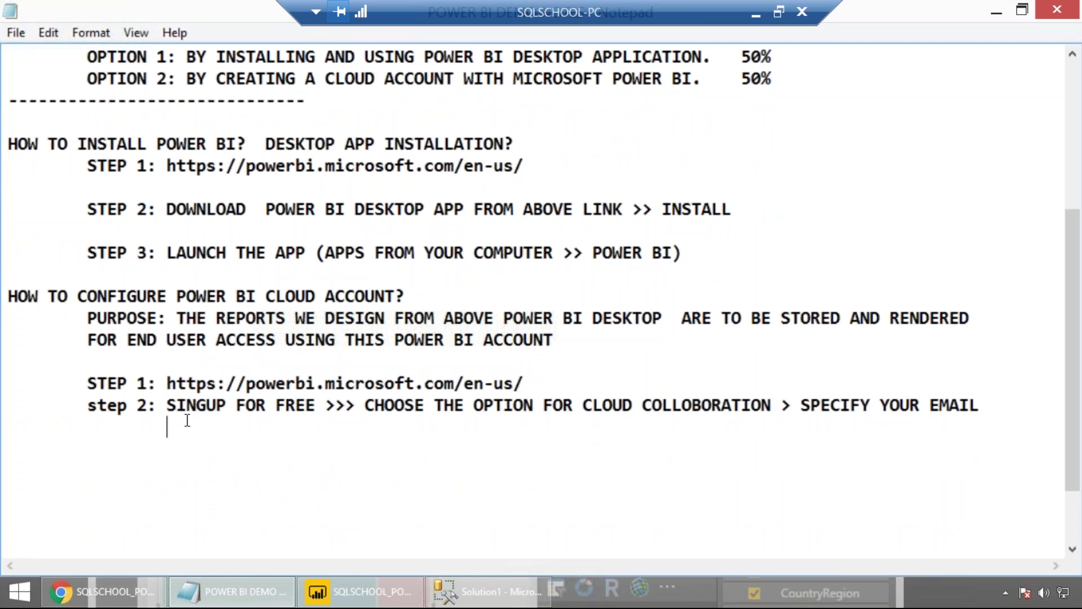
text(YOU SHALL )
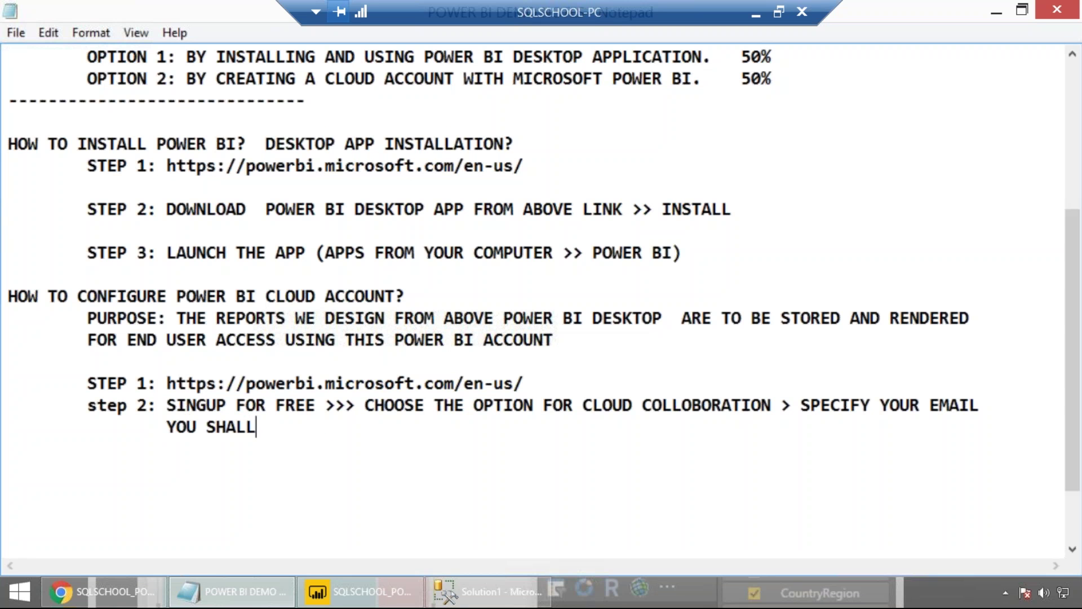
text(RECCI)
key(BackSpace)
key(BackSpace)
click(163, 423)
text(NEXT >>)
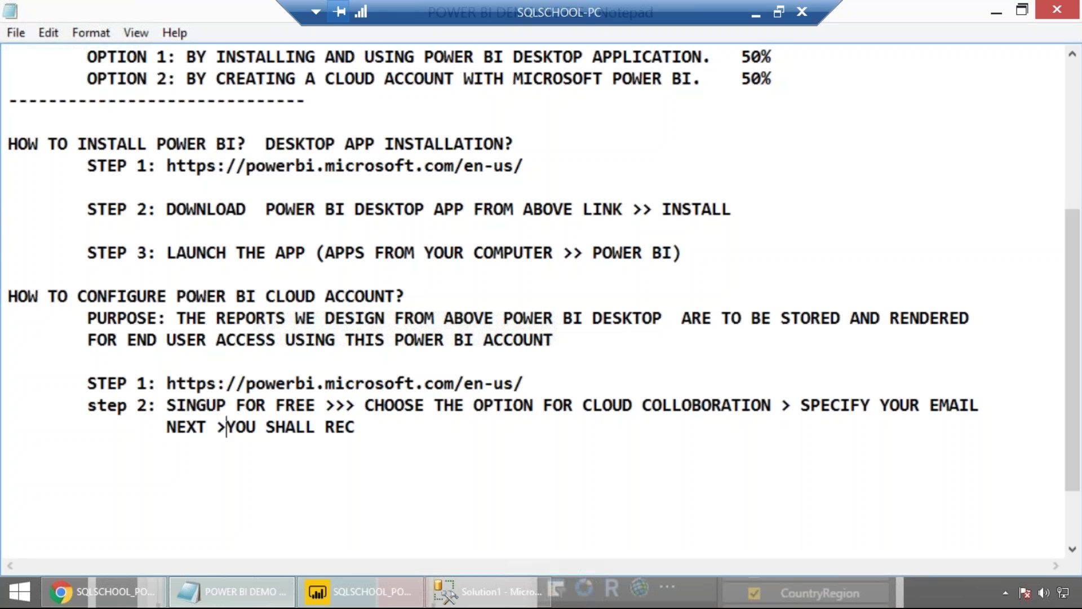
click(401, 431)
text(EI)
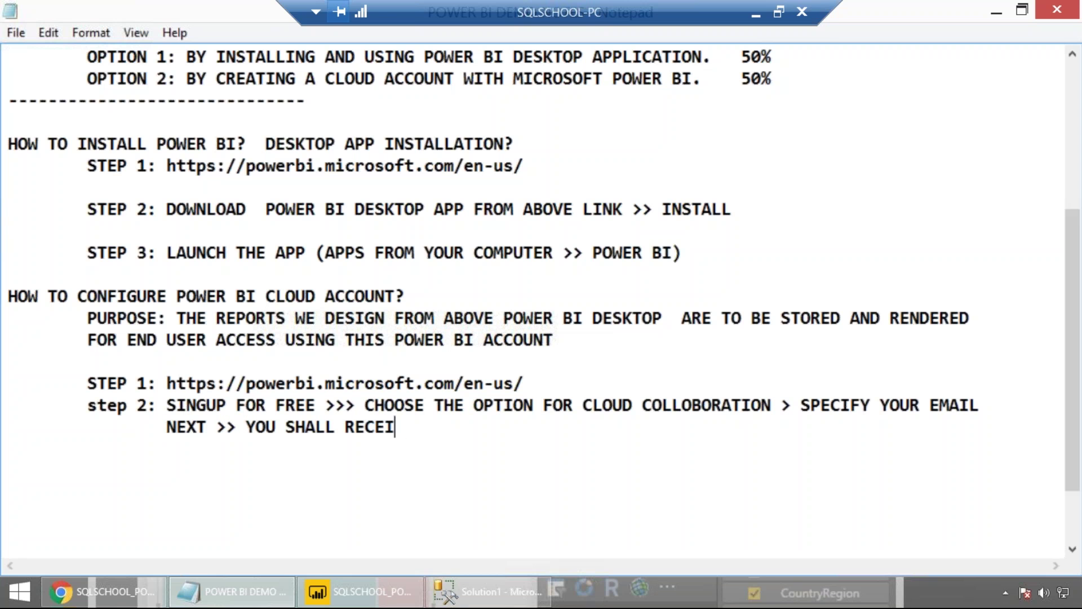
text(VE A CONFORMA)
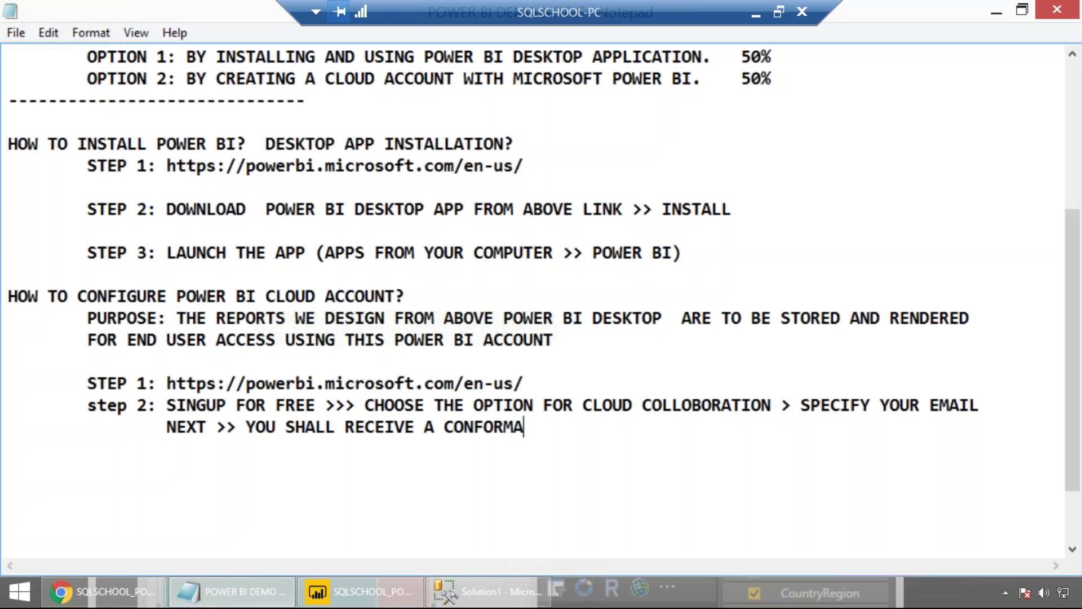
text(TION EMAIL )
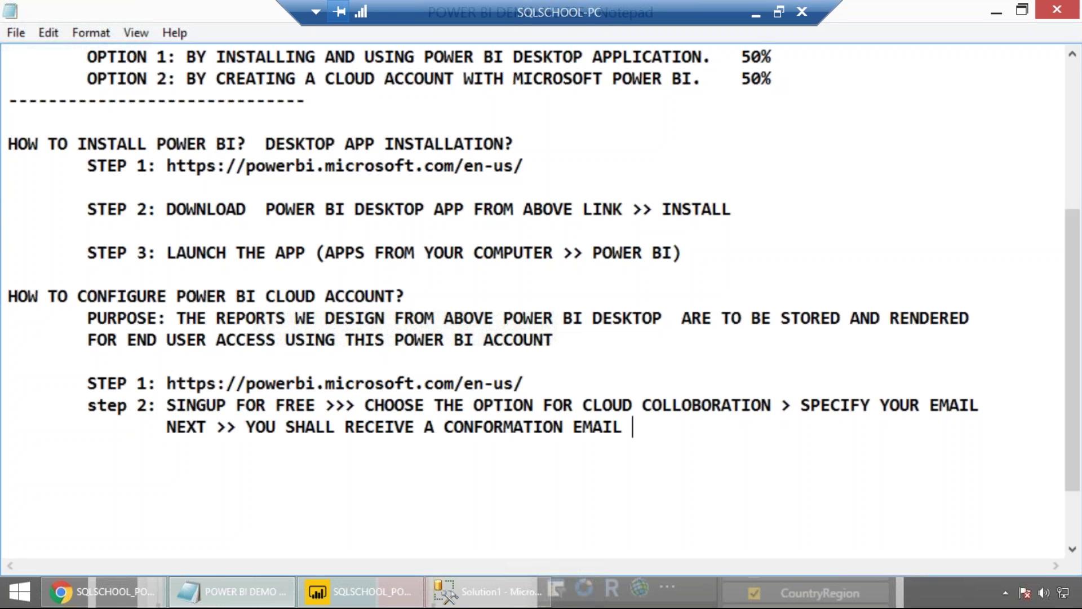
text(FOR ACCO)
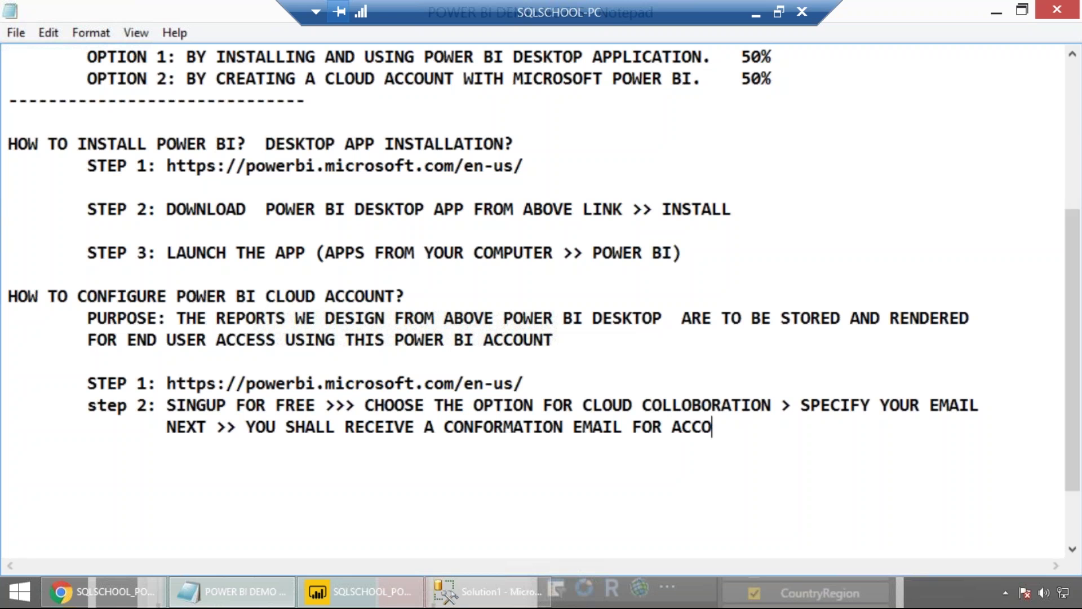
text(UNT ACTIVIATION >>)
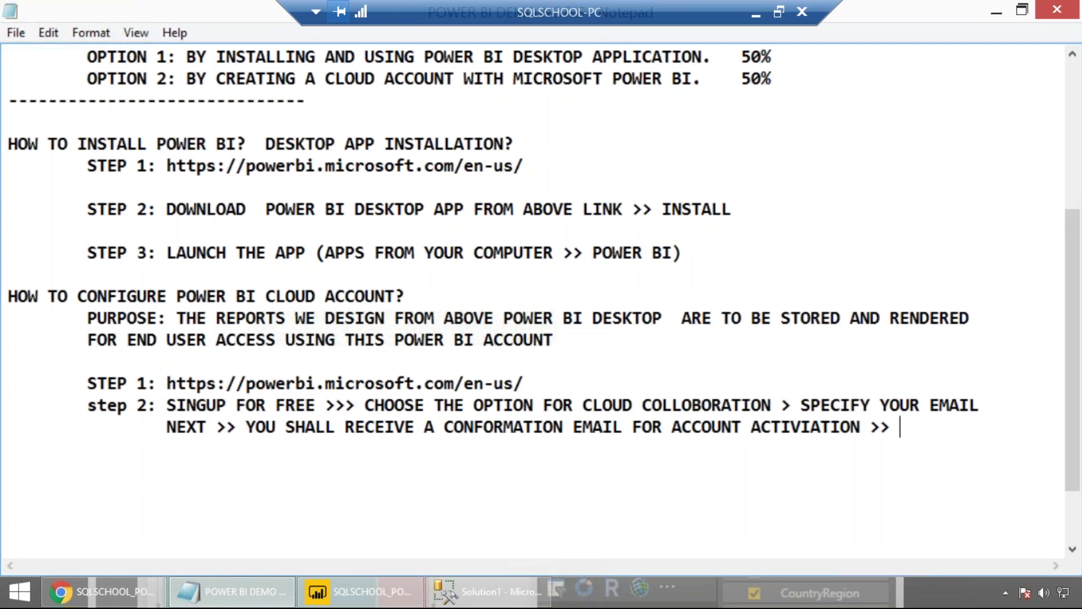
Add an indented line 'FILL IN THE REQUIRED DETAILS (NAME, PASSWORD) >> SINGIN'.
key(Return)
key(Tab)
key(Tab)
text(FILL IN THE REQUIRED DETAILS (NAME, PASSWORD) >> SINGIN)
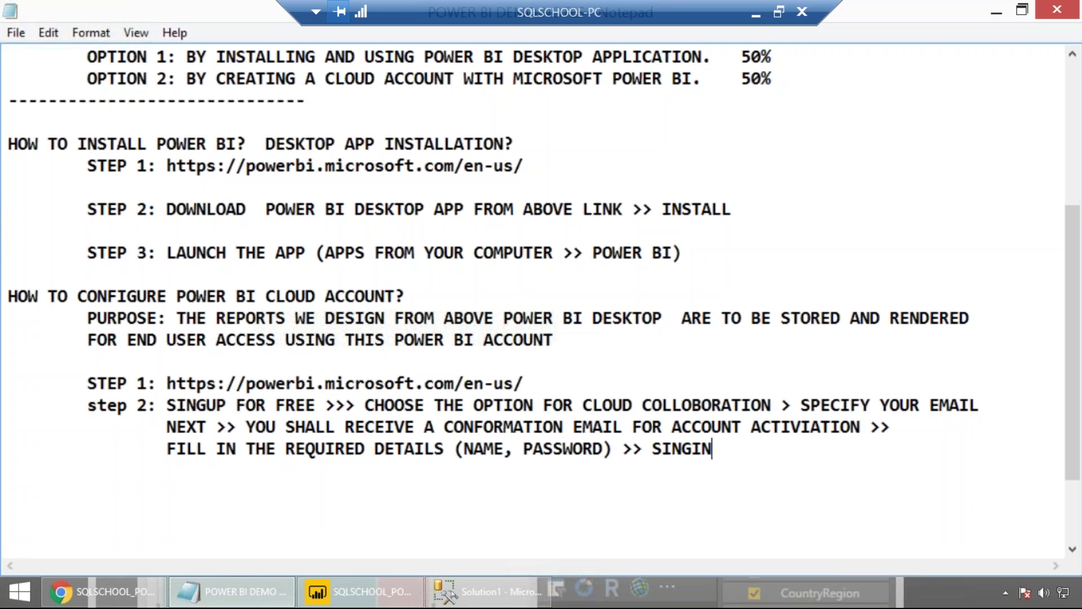
Capitalise the label to 'STEP 2' and insert a blank line above the cloud section.
double_click(121, 406)
text(step)
key(BackSpace)
key(BackSpace)
key(BackSpace)
key(BackSpace)
key(BackSpace)
text(STEP 2)
key(BackSpace)
click(116, 280)
key(Return)
click(156, 510)
key(Tab)
Add the note 'PLEASE NOTE: POWER BI CLOUD ACCOUNT CANNOT BE CONFIGURED WITH PERSONAL EMAILS.'.
text(PLEASE NOT)
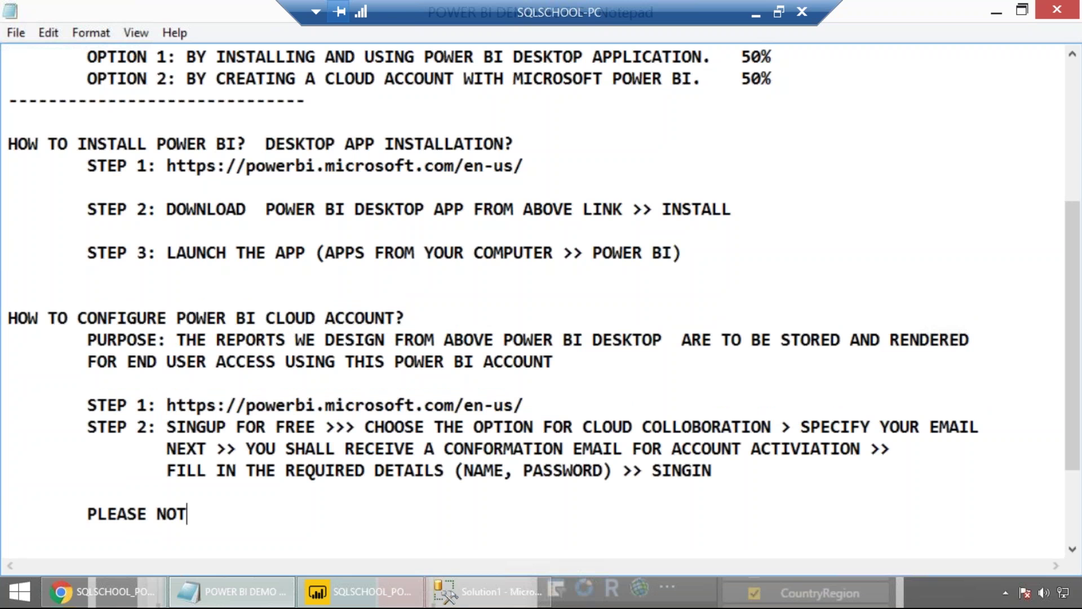
text(E: POWER )
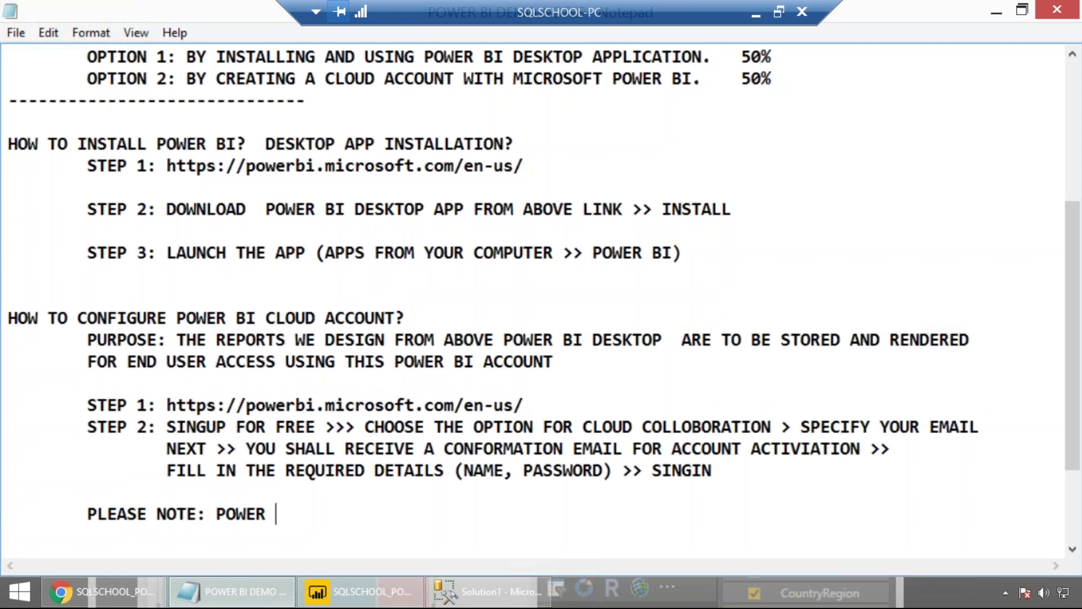
text(BI CLOUD ACCOUNT )
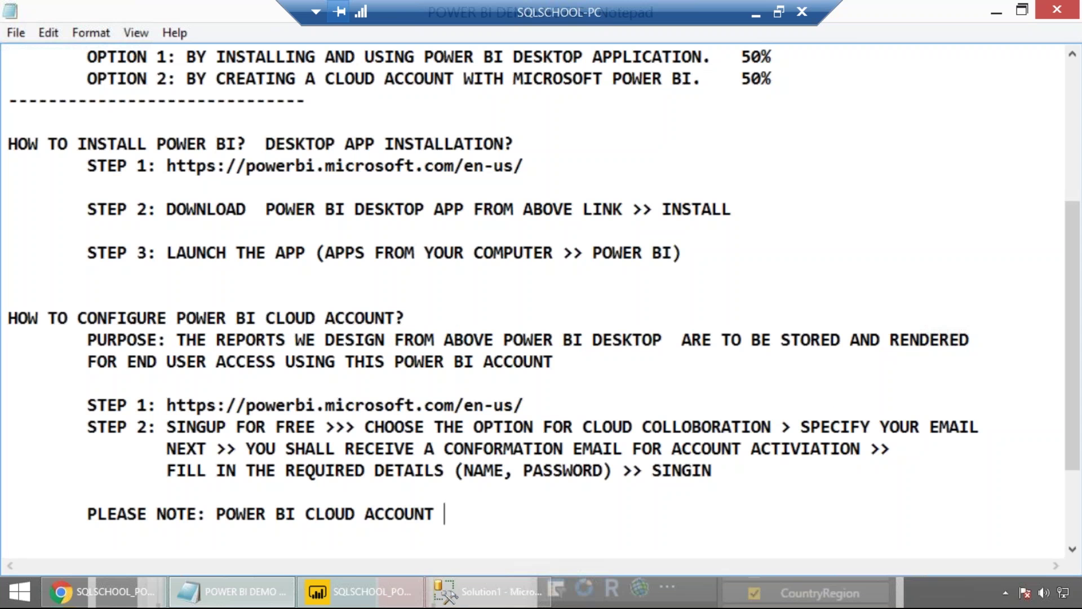
text(CANNOT BE CONFIGURD)
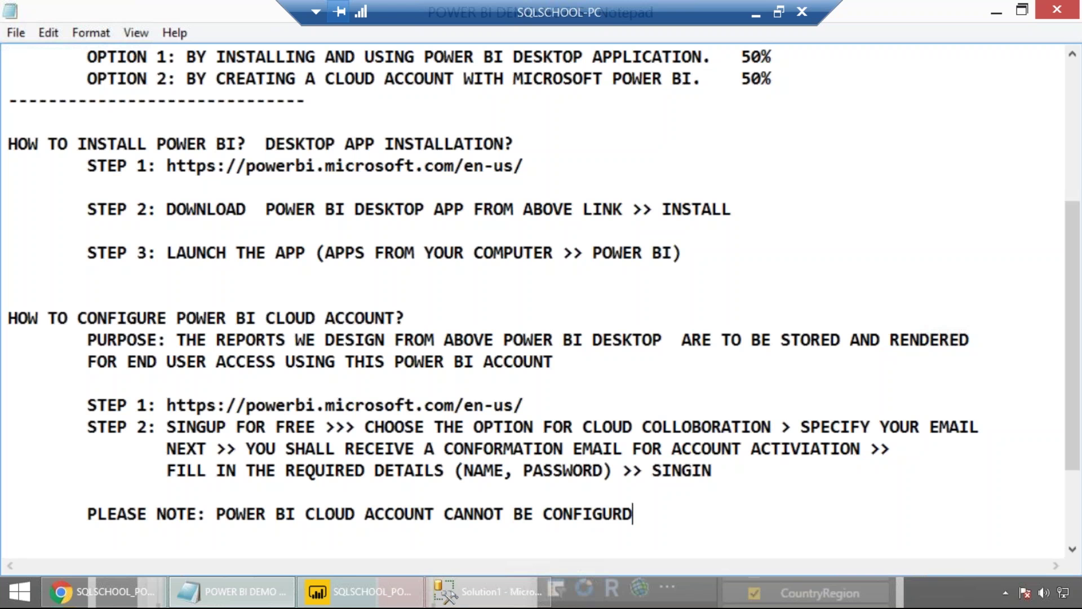
key(BackSpace)
text(ED WITH)
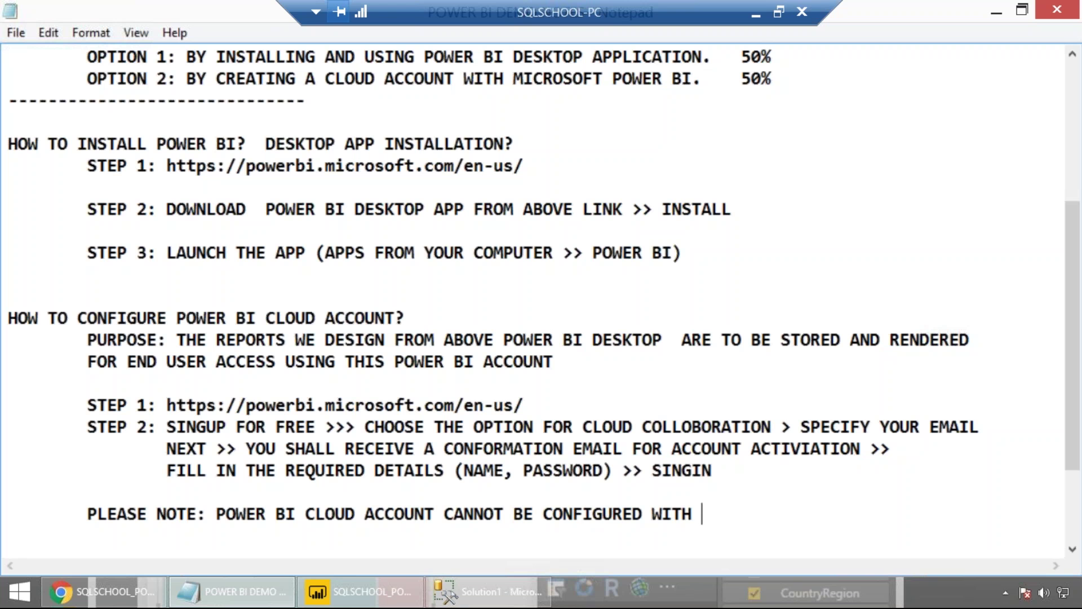
text(PERSONAL EMAILS)
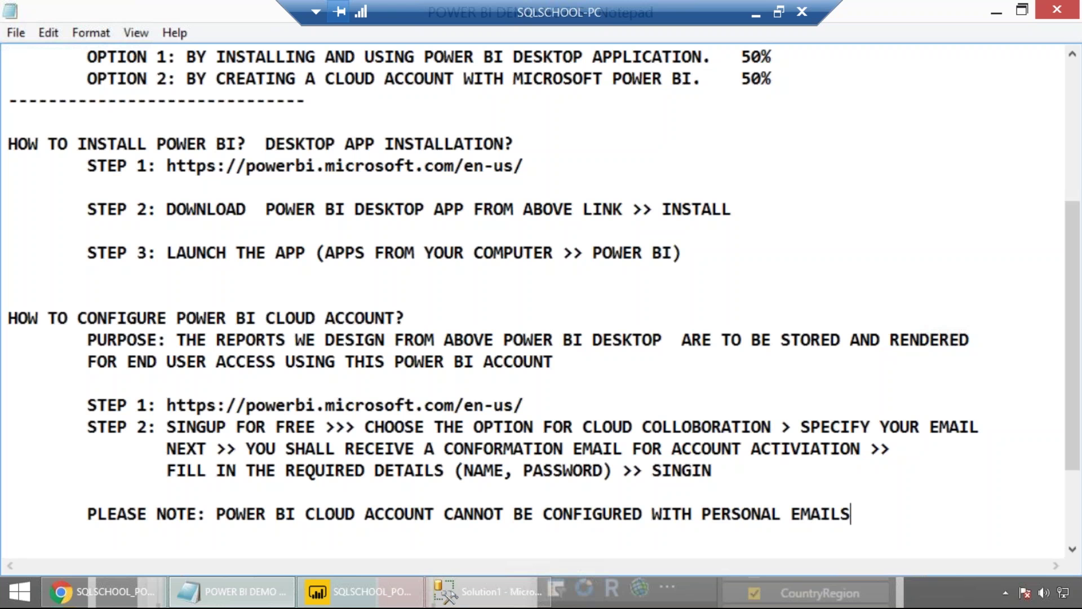
text(.)
Add 'IF YOU DO NOT HAVE ANY CORP. ACCOUNT, JUST IGNORE THIS 2ND PHASE.' and head the install section '1ST PHASE:'.
key(Return)
key(Tab)
text(IF YOU )
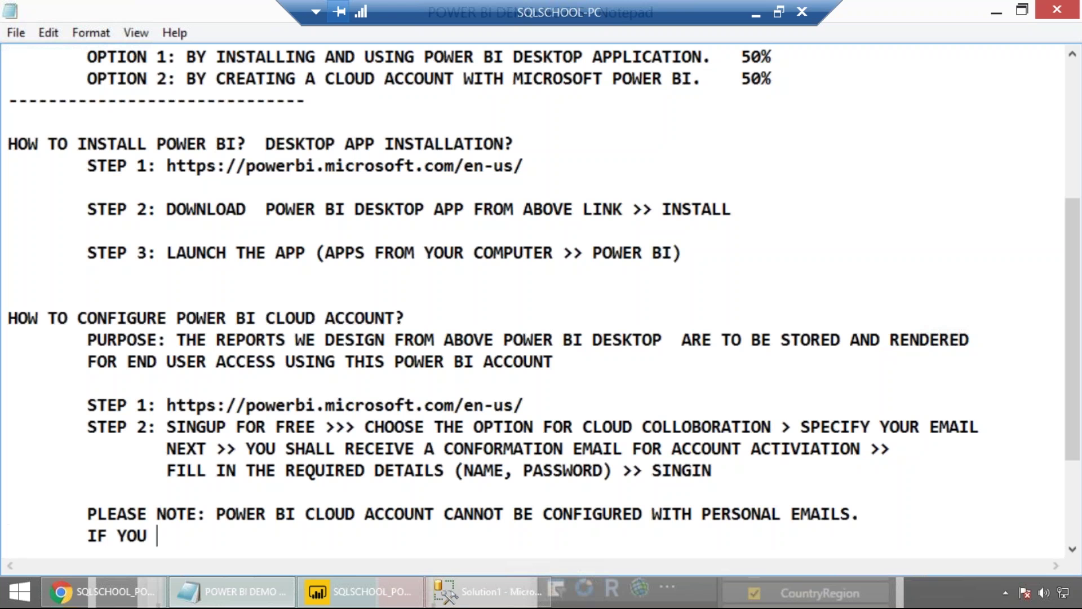
text(DO NOT HAVE )
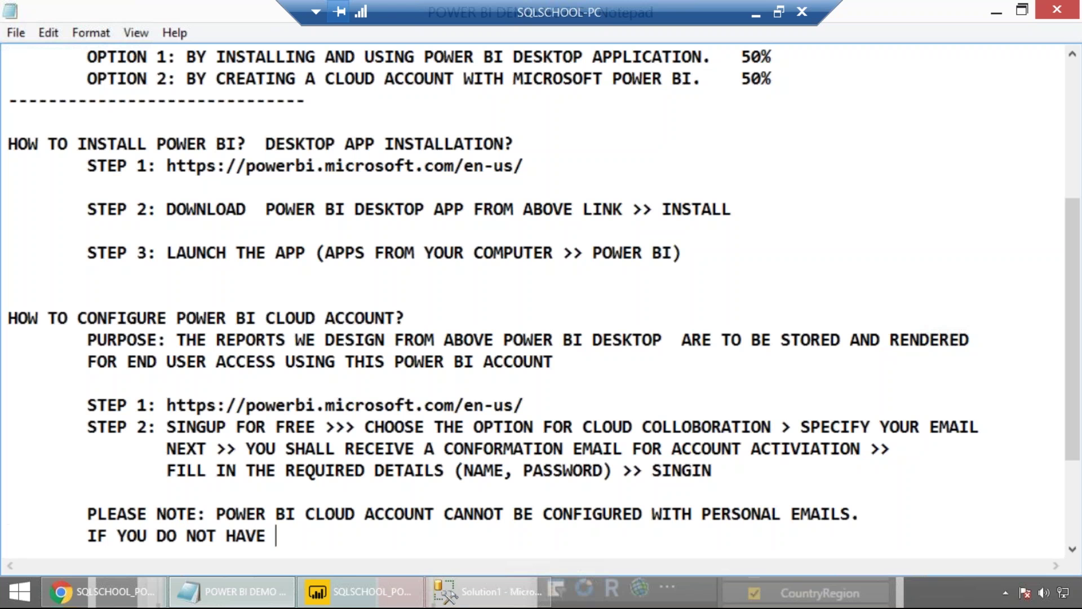
text(ANY COR)
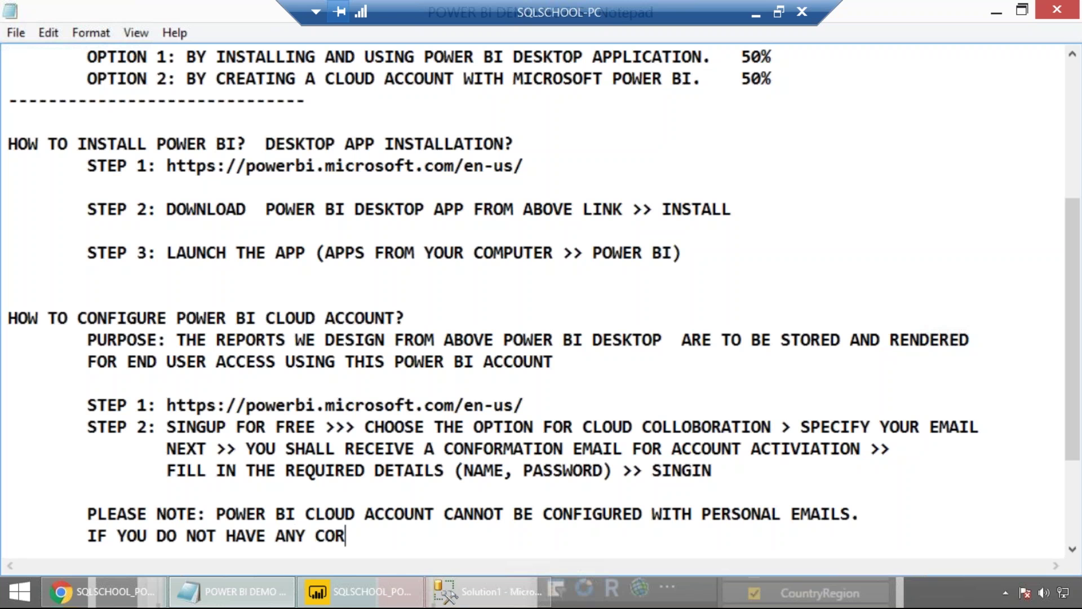
text(P. ACCOUNT, )
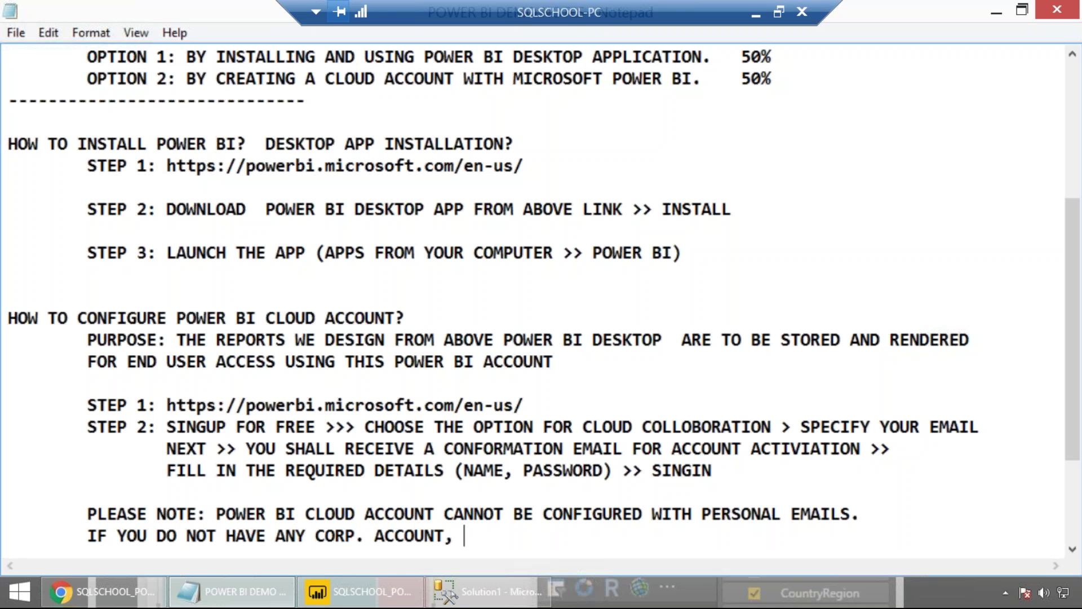
text(JUST IGNORE THIS )
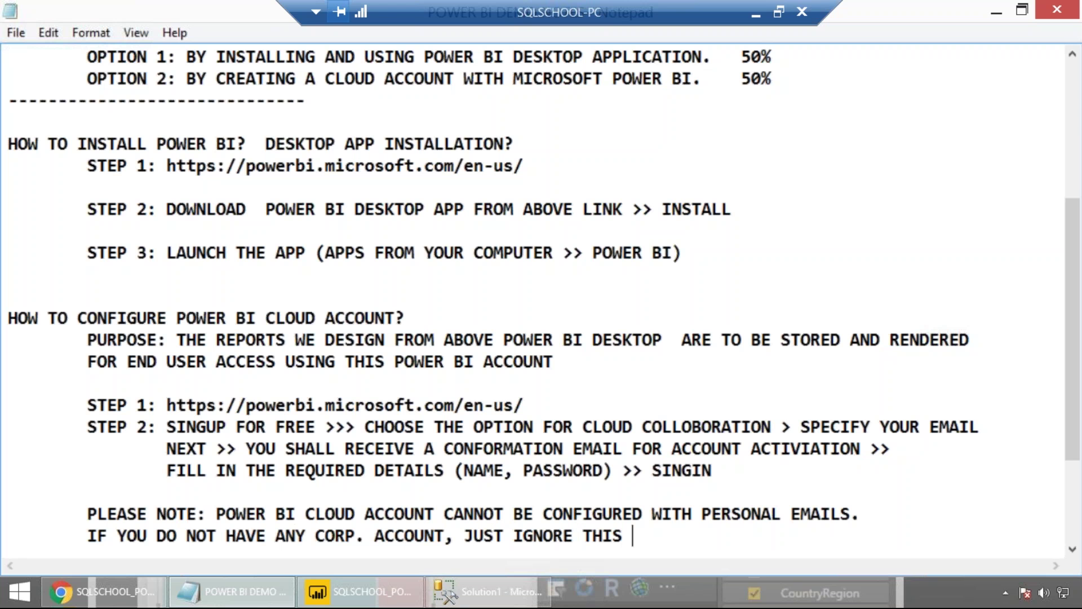
text(2ND PJHASE)
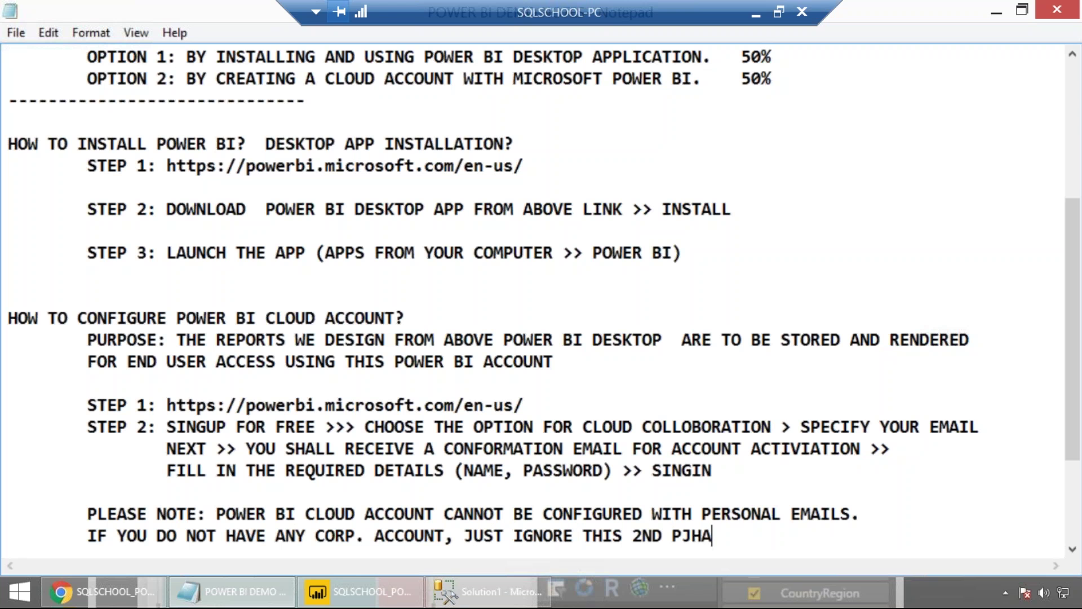
key(BackSpace)
key(BackSpace)
key(BackSpace)
key(BackSpace)
key(BackSpace)
key(BackSpace)
text(PHASE.)
click(18, 126)
text(1ST PHASE:)
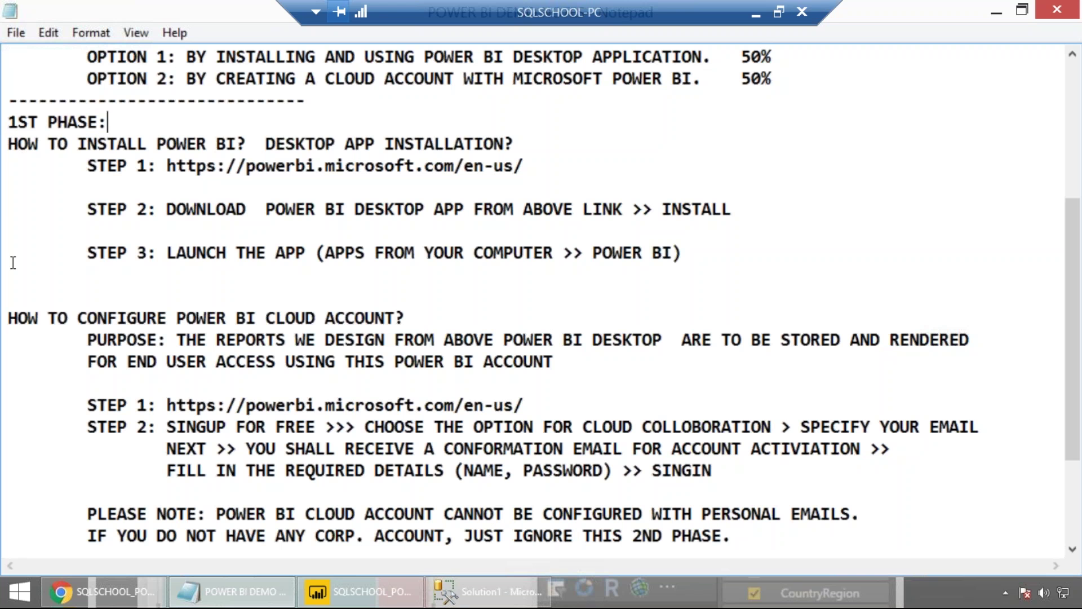
Head the cloud account section with '2ND PHASE:'.
click(24, 292)
text(2ND PHANSE)
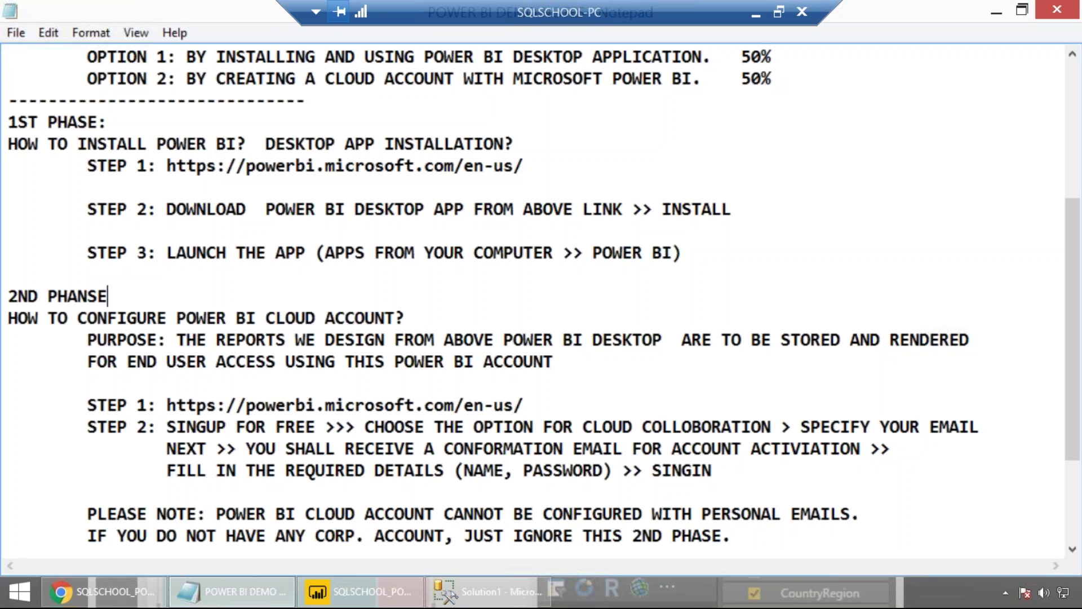
key(BackSpace)
key(BackSpace)
key(BackSpace)
text(SE:)
drag(88, 143, 194, 226)
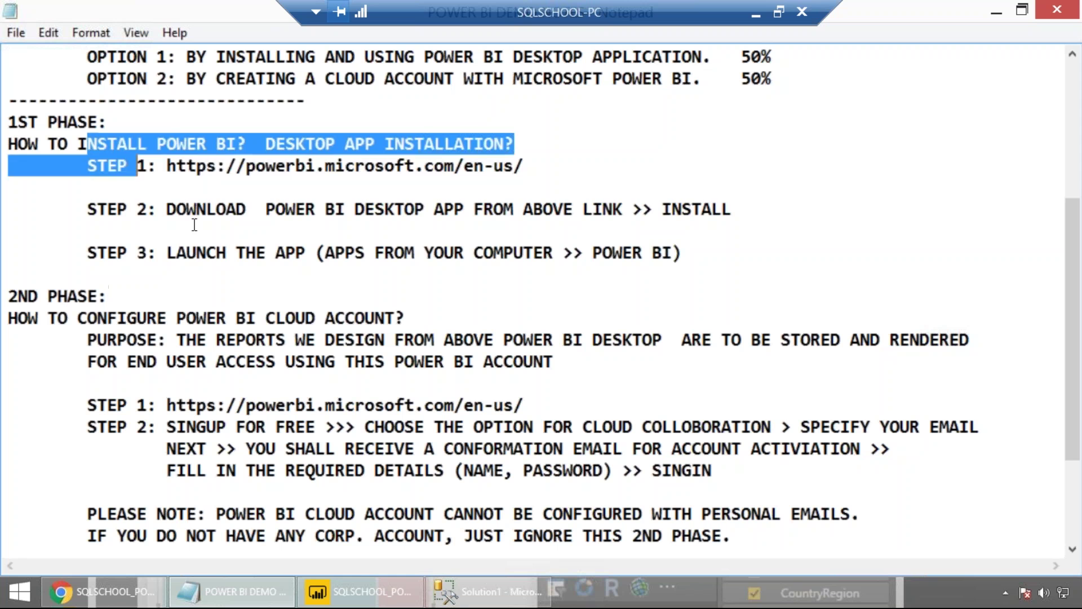
click(97, 315)
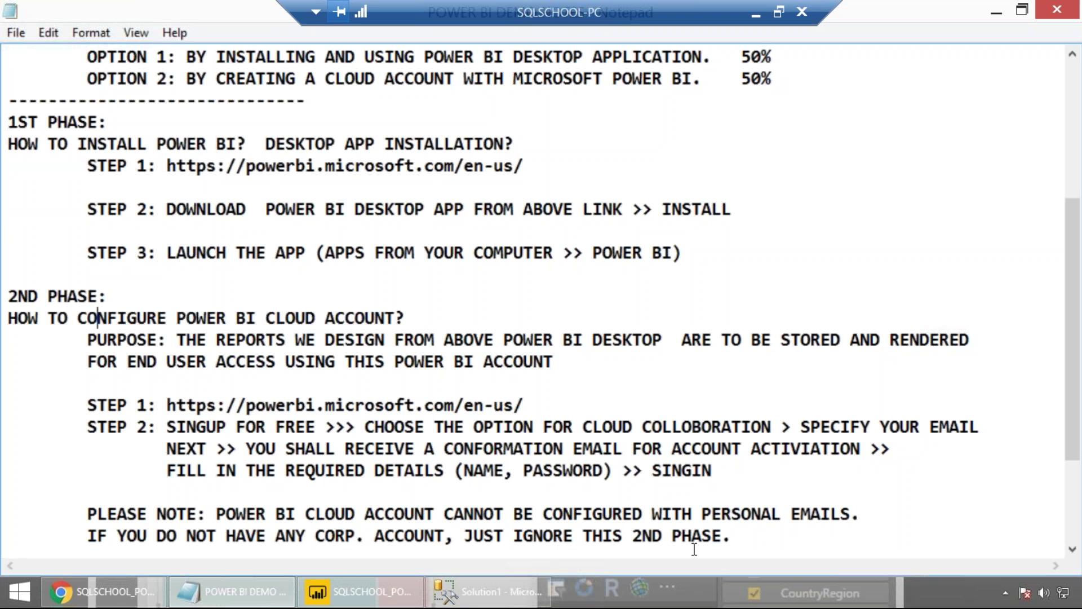
End the last note with 'WE SHALL PROVIDE YOU AN EMAIL.'.
click(748, 540)
text(WE SHALL PR)
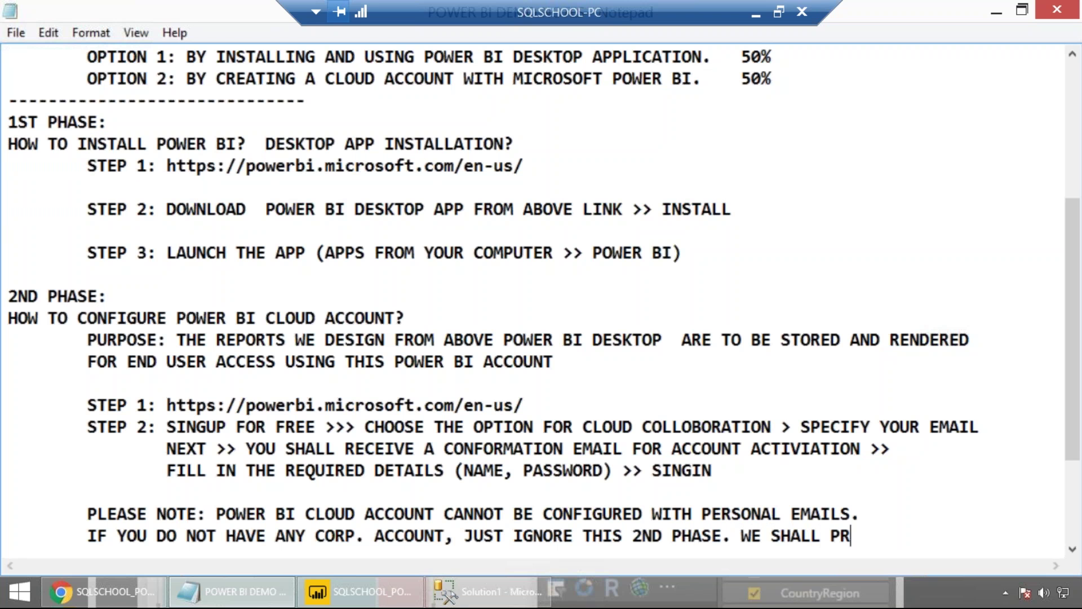
text(OVIDE YOU)
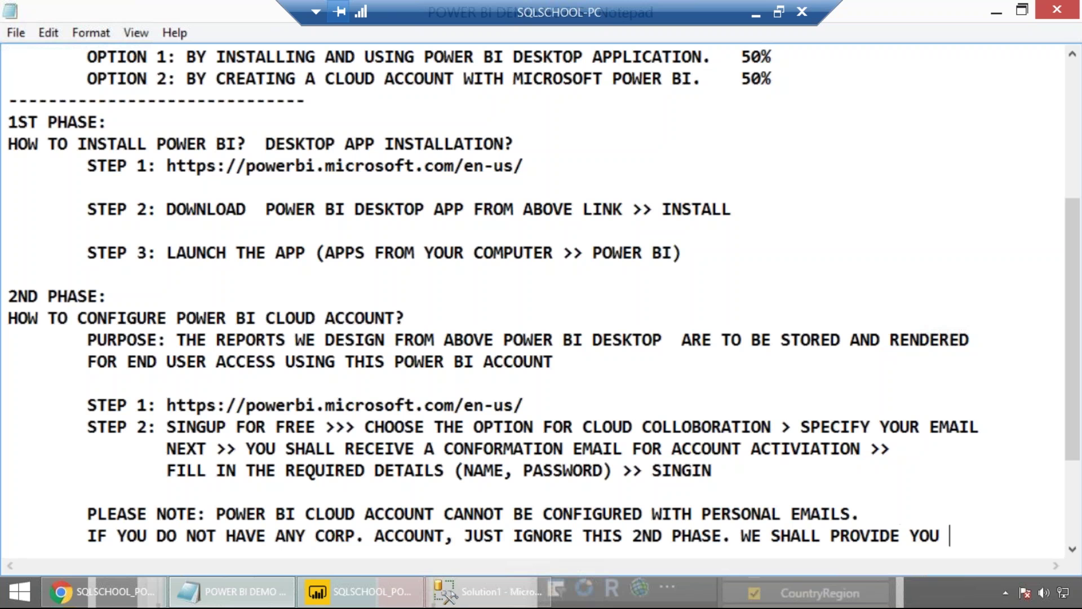
text(AN EMAIL.)
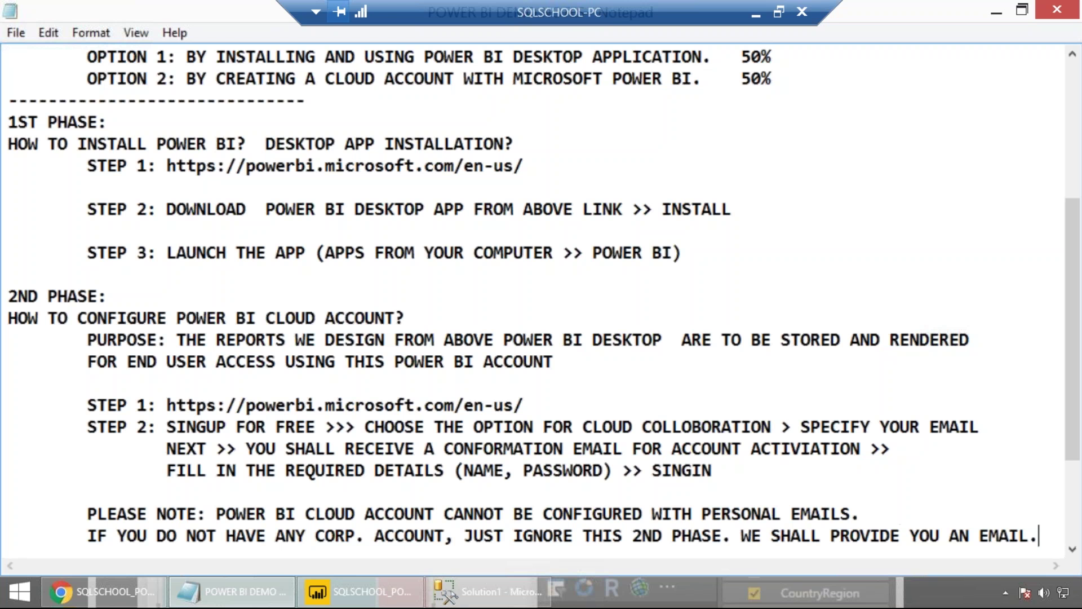
Highlight the 1ST PHASE installation steps and the 2ND PHASE cloud sign-up text, then deselect.
click(533, 209)
drag(86, 146, 248, 241)
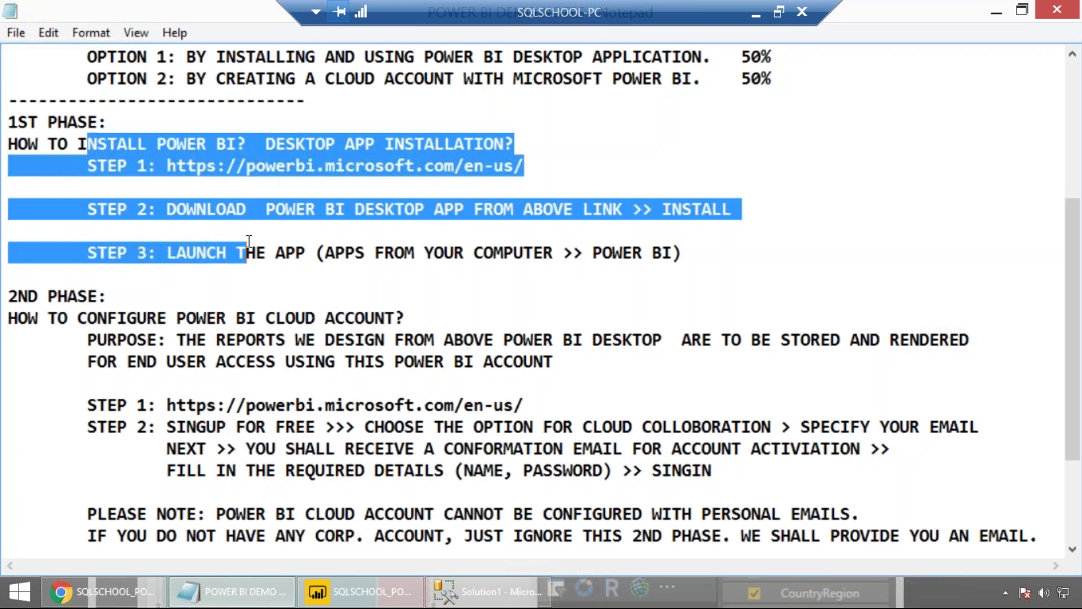
drag(166, 333, 310, 429)
click(567, 274)
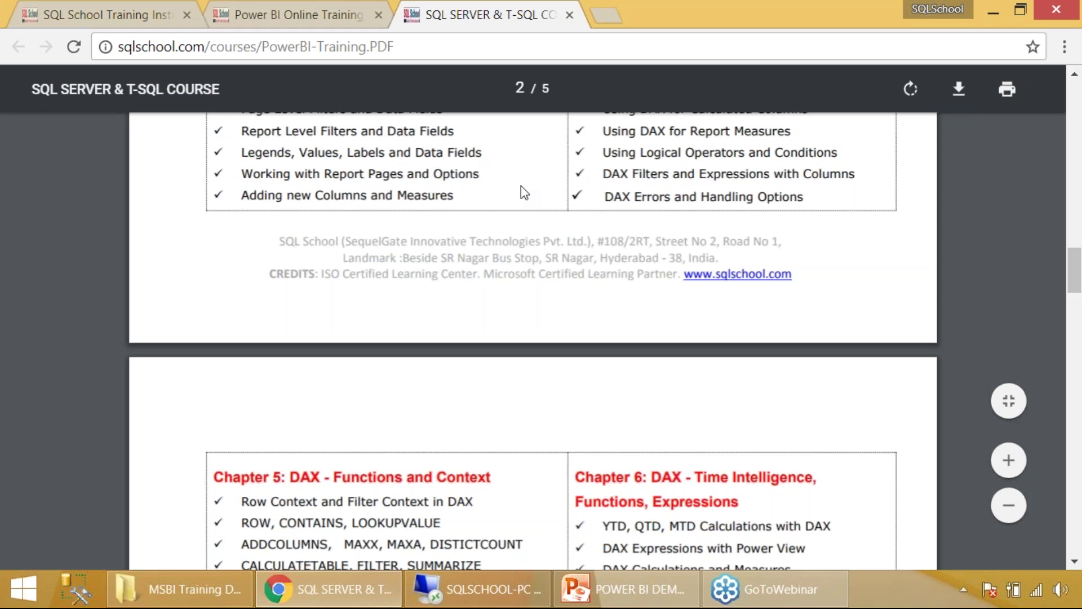
Scroll the PowerBI-Training PDF up to the Course Curriculum heading showing Chapters 1 and 2.
scroll(521, 185, up, 12)
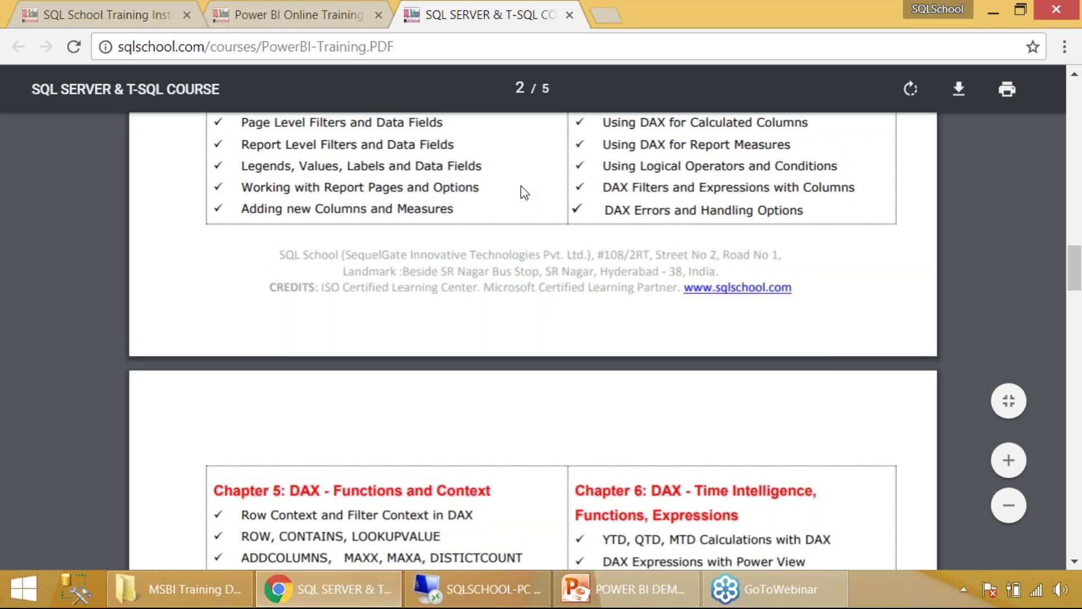
scroll(524, 245, up, 1)
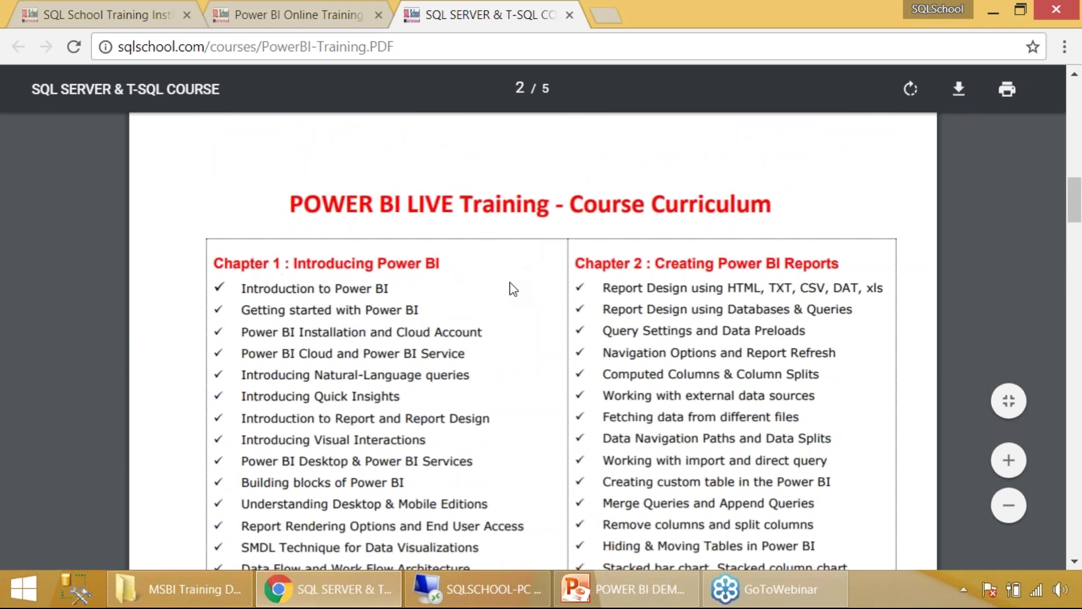